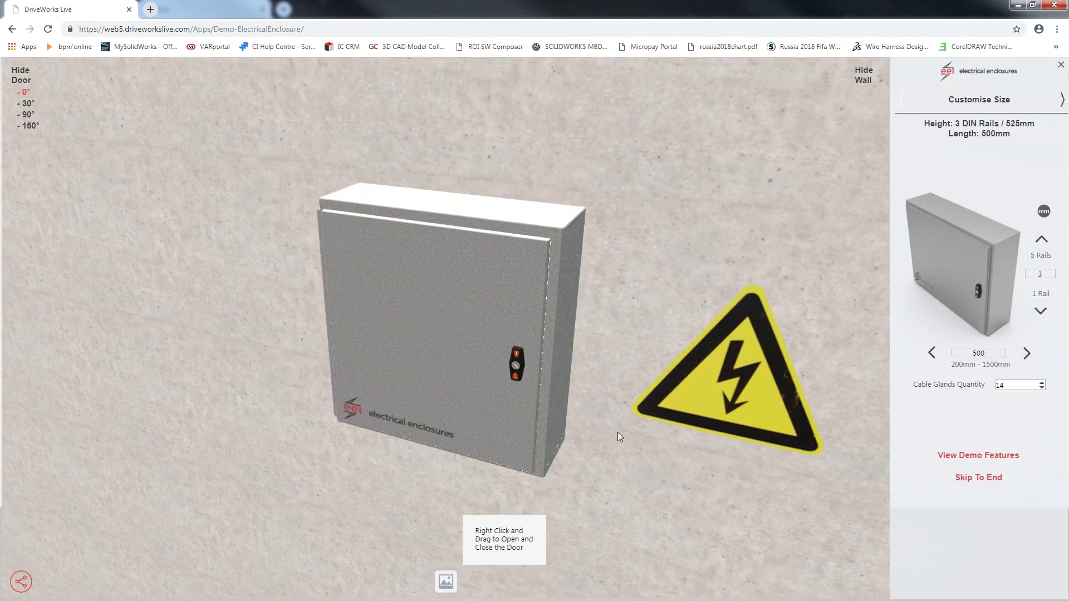
Swing the enclosure door open to inspect the rails, then enter 750 as the length.
{"action": "left_click_drag", "start_coordinate": [675, 395], "coordinate": [611, 456]}
{"action": "right_click_drag", "start_coordinate": [529, 382], "coordinate": [306, 416]}
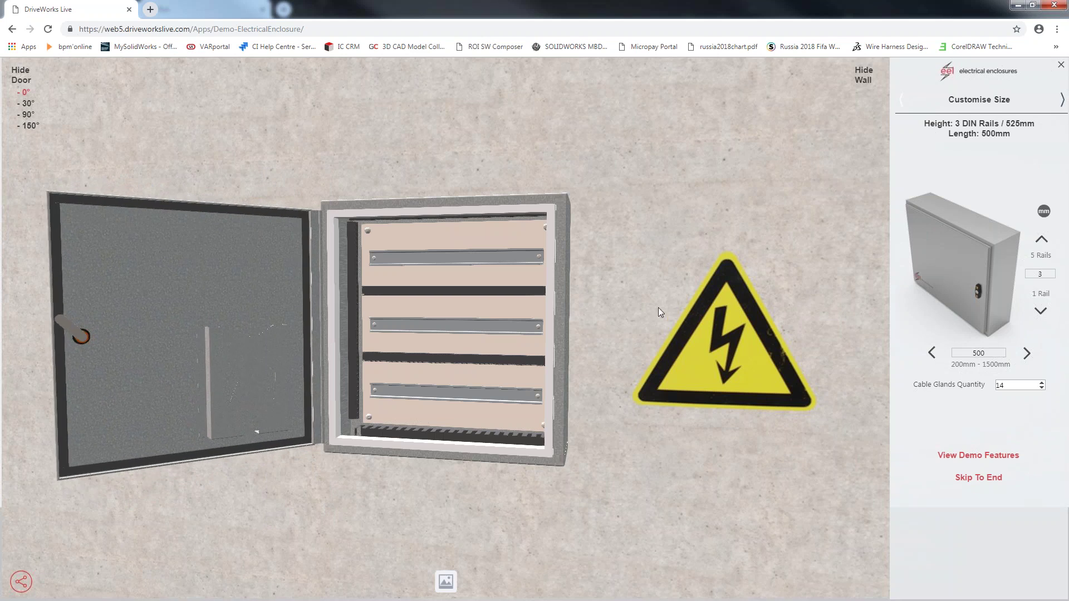
{"action": "left_click_drag", "start_coordinate": [657, 307], "coordinate": [703, 332]}
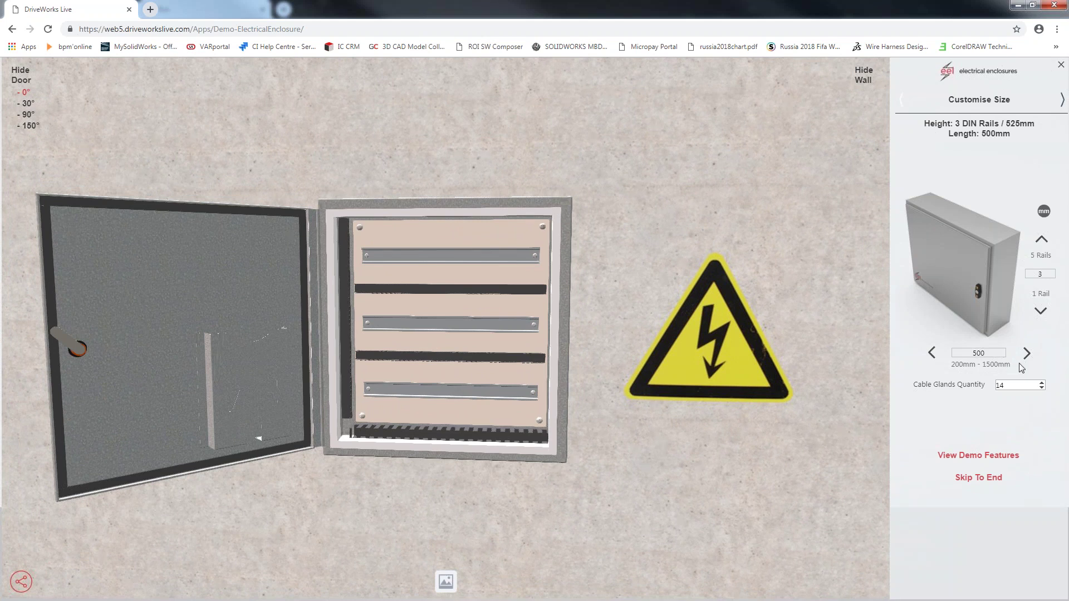
{"action": "left_click_drag", "start_coordinate": [990, 354], "coordinate": [952, 354]}
{"action": "type", "text": "75"}
Apply the 750 mm length and raise the height to 4 DIN rails (675 mm).
{"action": "left_click", "coordinate": [1041, 241]}
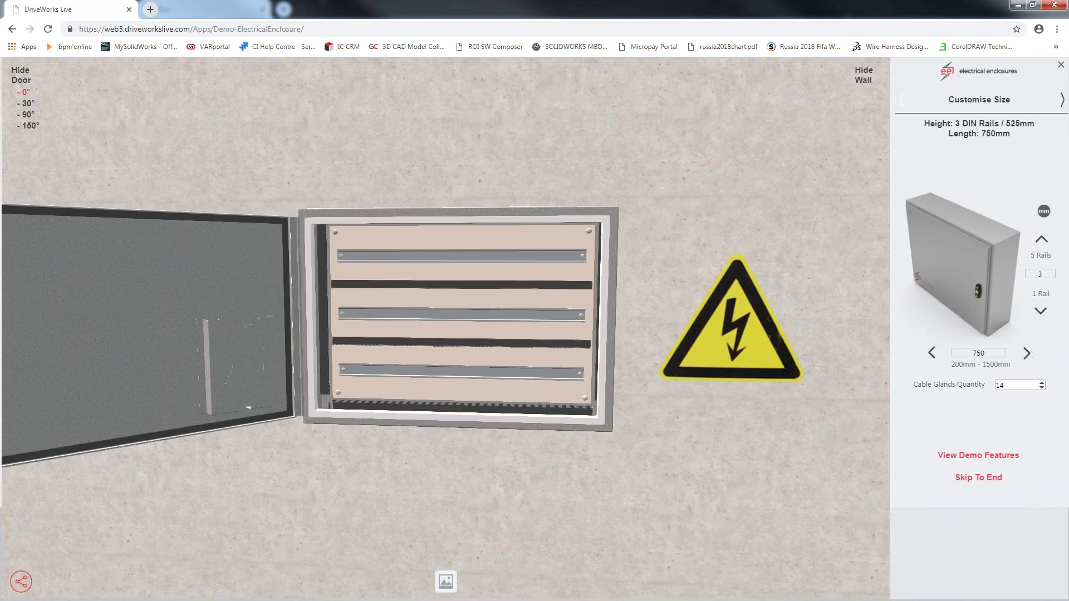
{"action": "left_click", "coordinate": [1042, 243]}
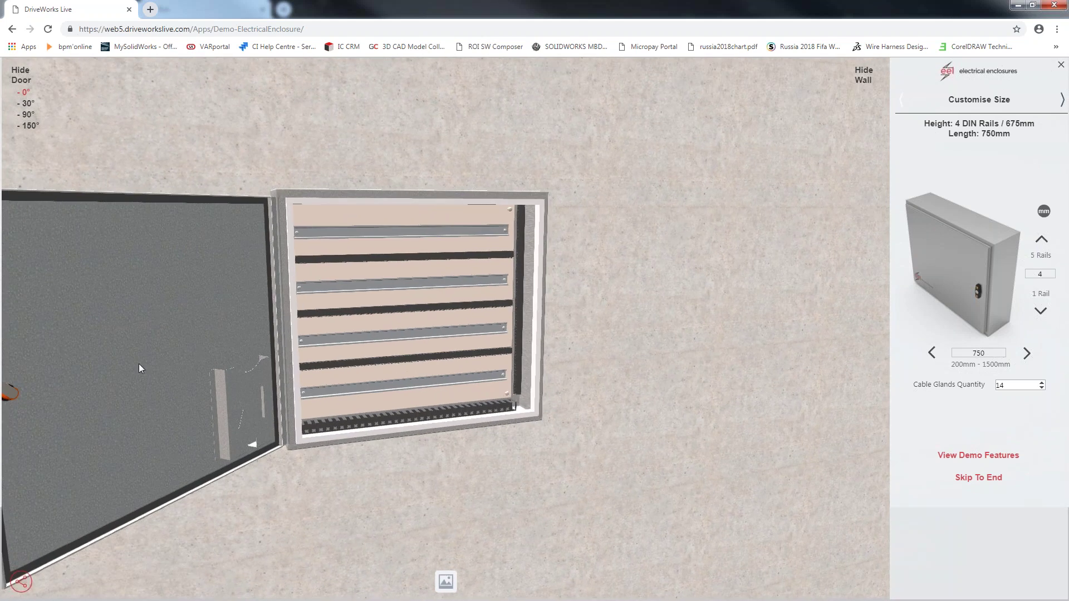
{"action": "left_click", "coordinate": [139, 369]}
{"action": "left_click", "coordinate": [342, 363]}
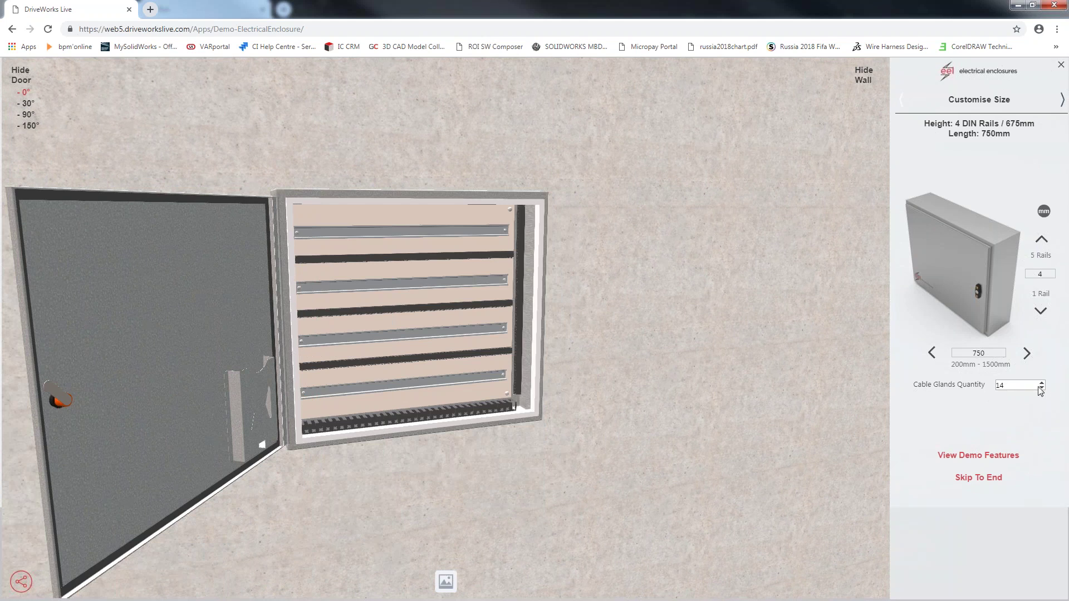
{"action": "left_click", "coordinate": [1062, 99]}
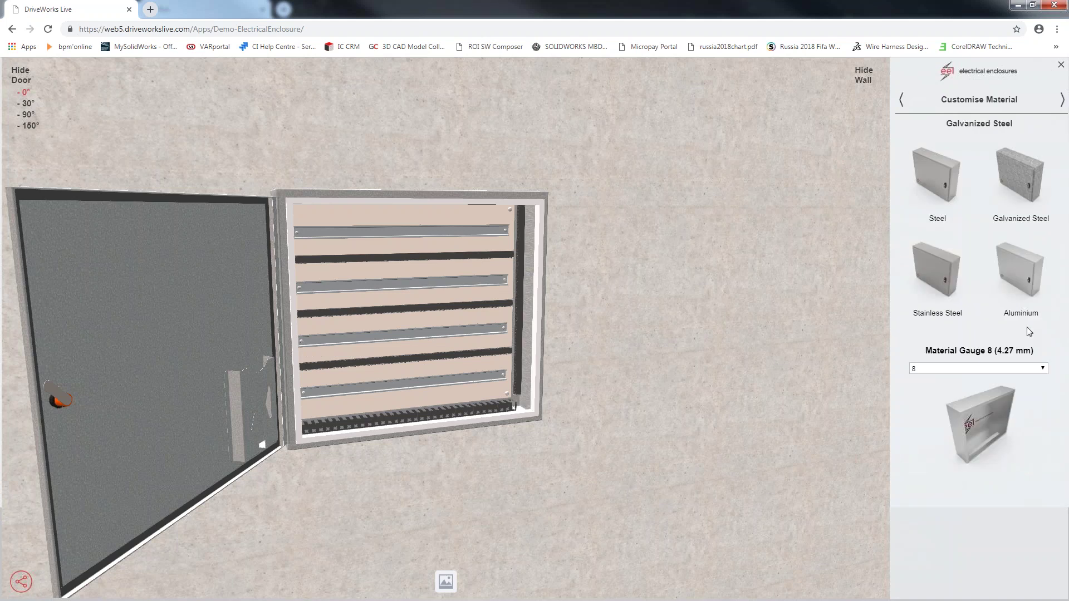
Close the door and switch the material to Aluminium 1060 Alloy, keeping gauge 8 (3.26 mm).
{"action": "left_click", "coordinate": [229, 399]}
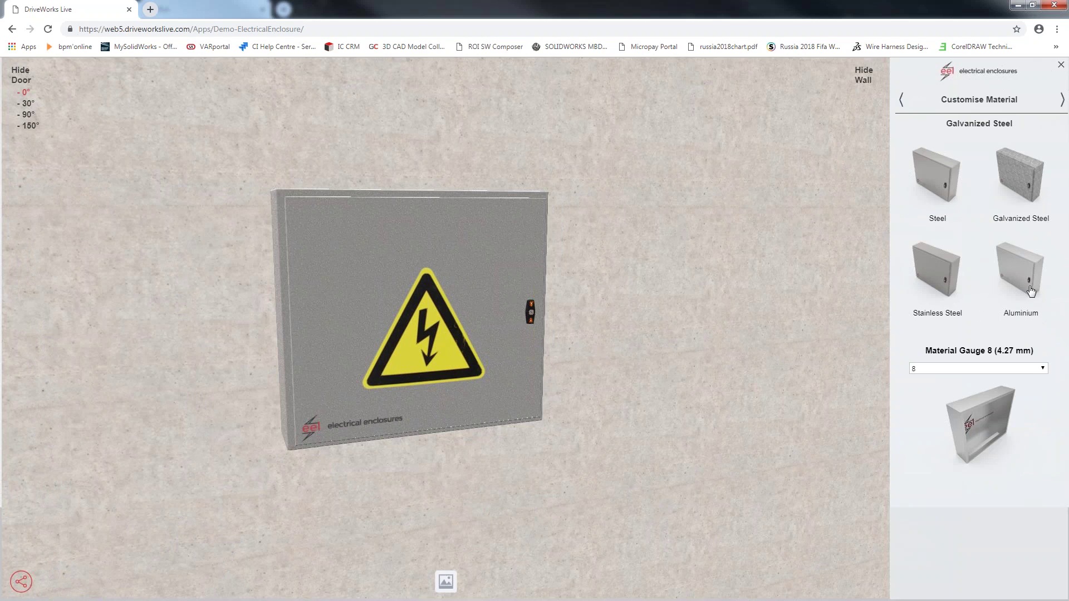
{"action": "left_click", "coordinate": [993, 298]}
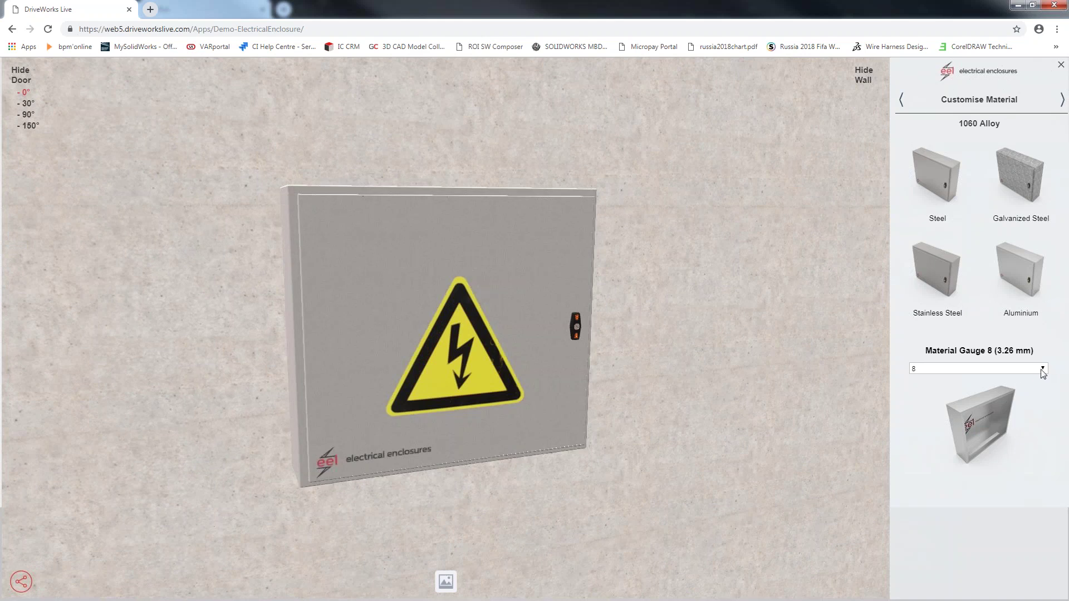
{"action": "left_click", "coordinate": [1042, 368]}
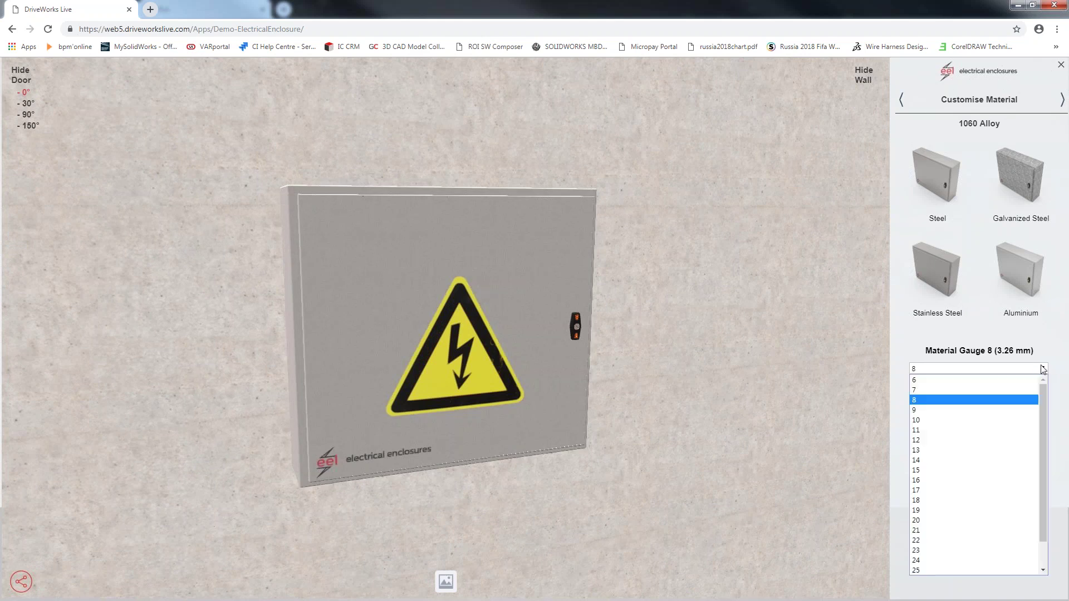
{"action": "left_click", "coordinate": [864, 387]}
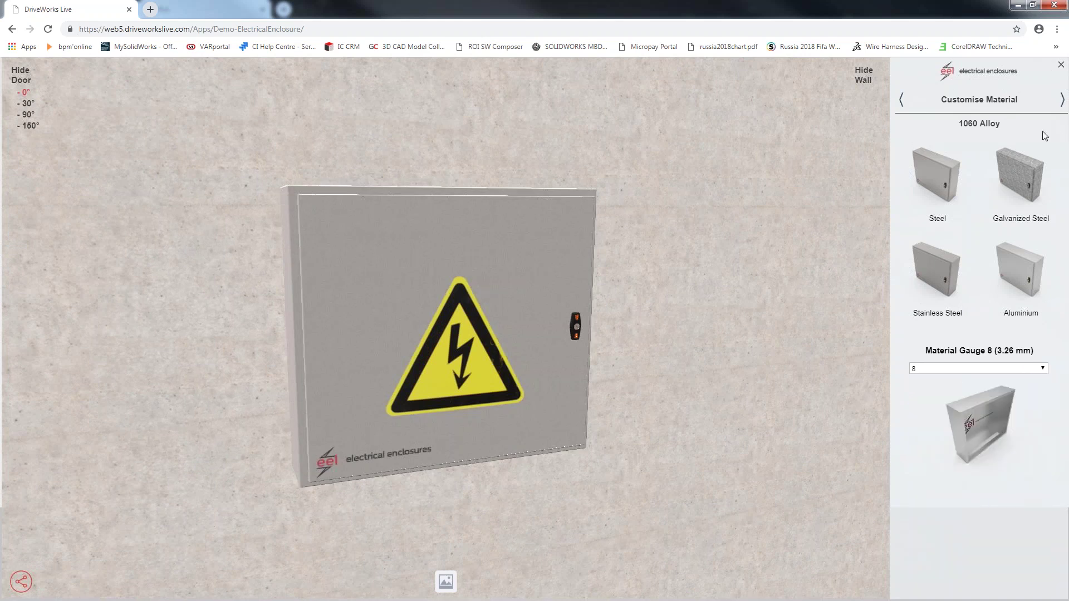
{"action": "left_click", "coordinate": [1063, 100]}
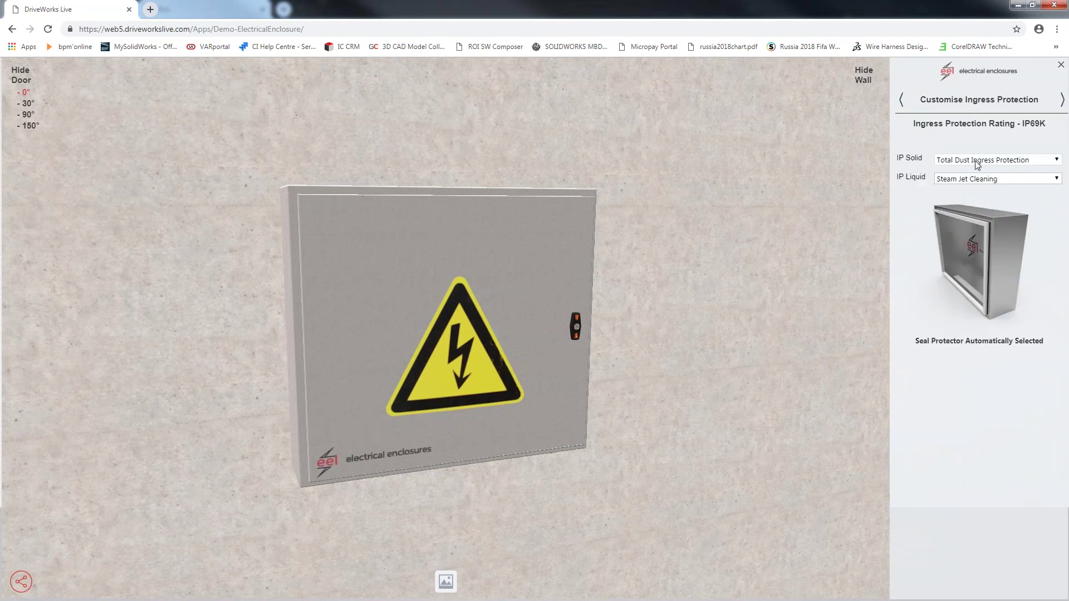
Open the door wide and keep IP Liquid at Steam Jet Cleaning for the IP69K rating.
{"action": "left_click", "coordinate": [549, 326]}
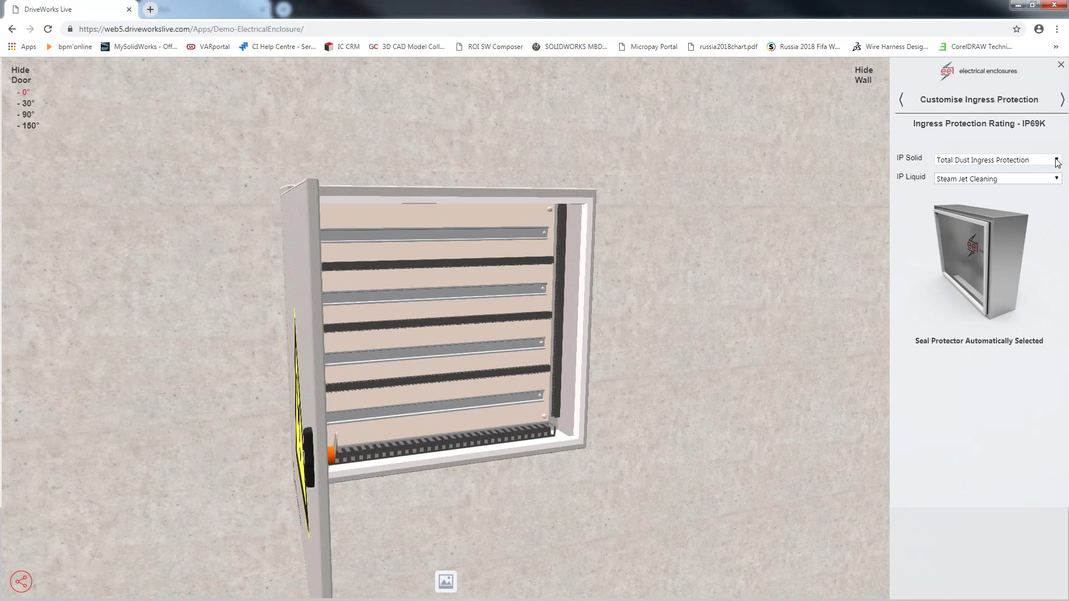
{"action": "left_click", "coordinate": [465, 282]}
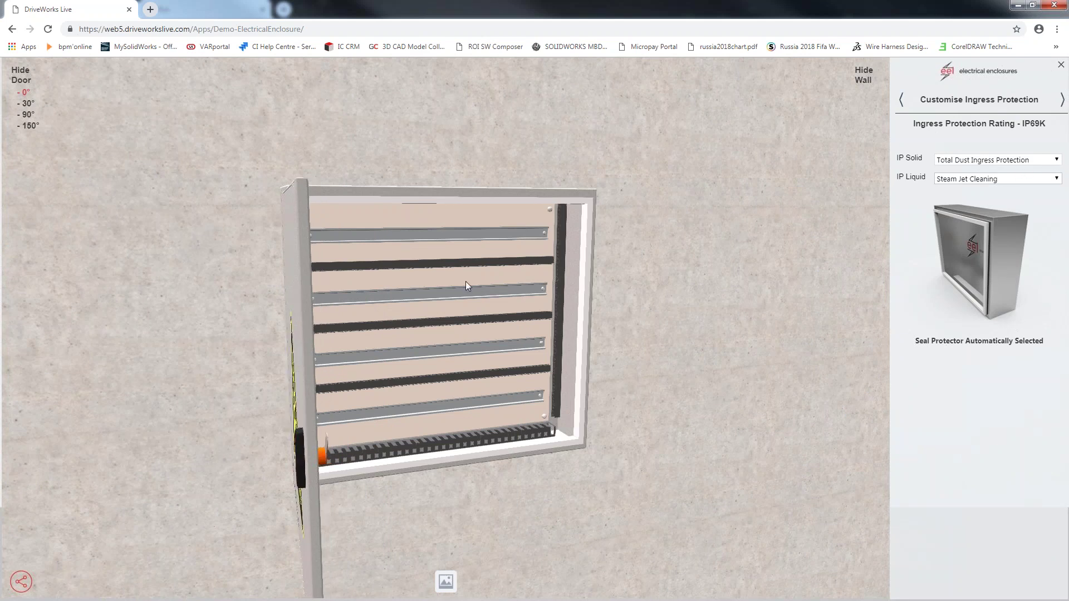
{"action": "left_click", "coordinate": [1052, 180]}
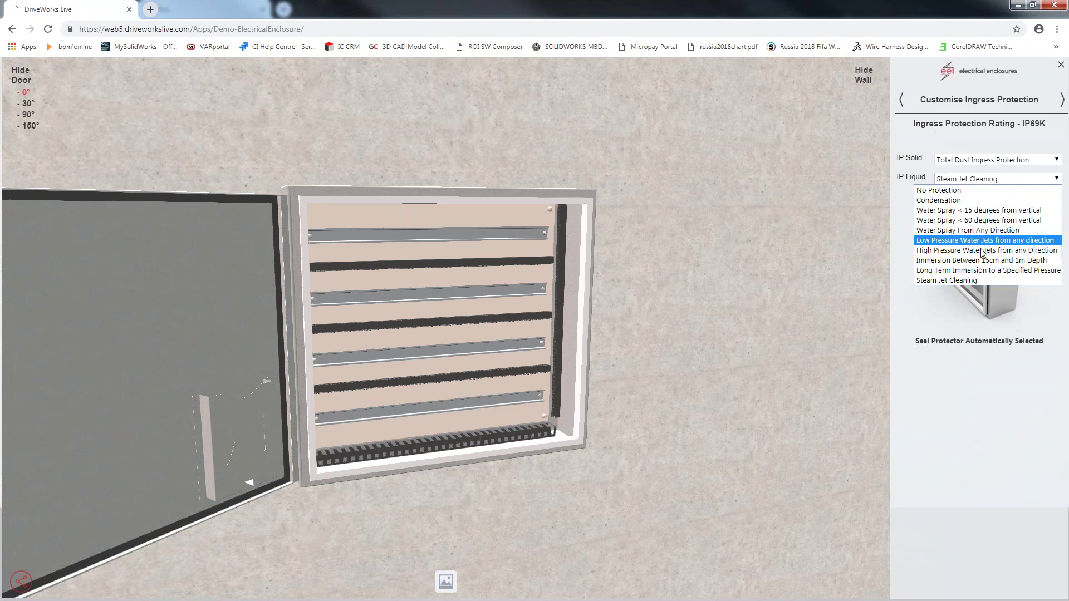
{"action": "left_click", "coordinate": [970, 281]}
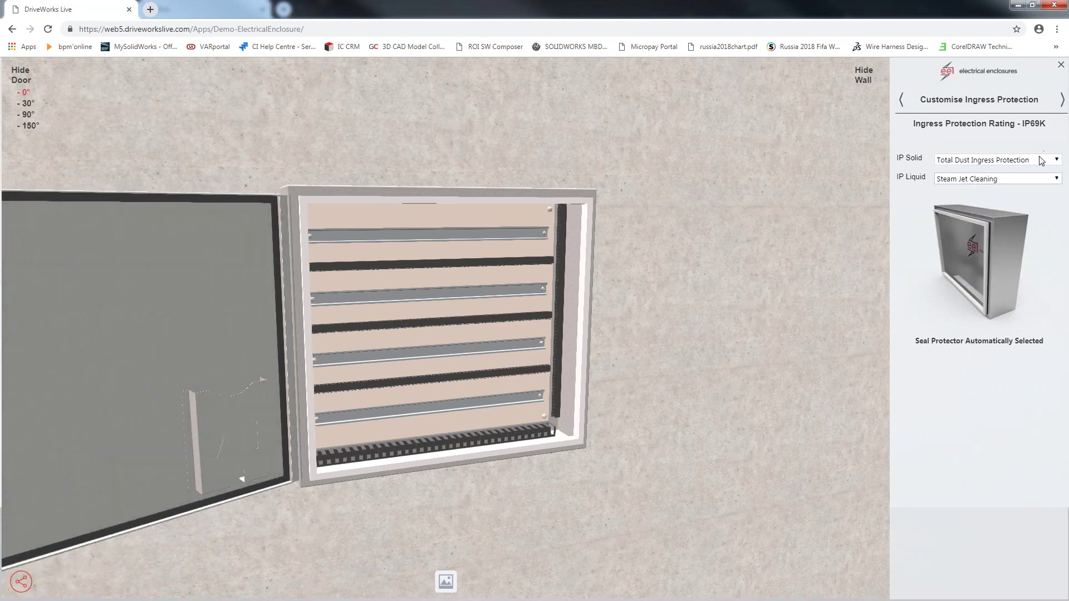
{"action": "left_click", "coordinate": [1062, 105]}
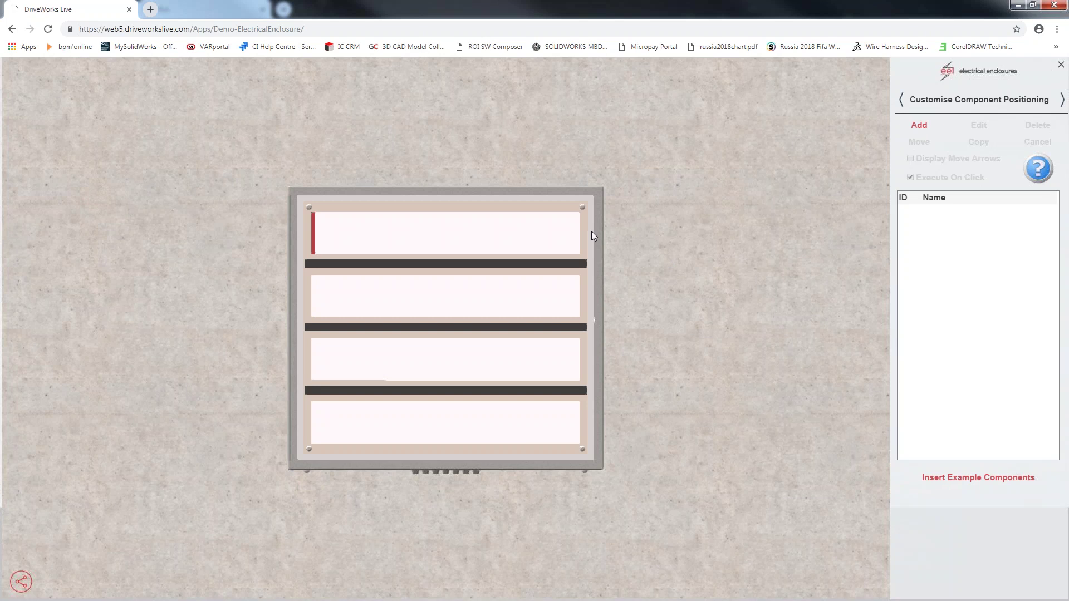
Add two Power Supplies > Three Phase > PS950W Power Supply components to the top rail.
{"action": "left_click", "coordinate": [926, 129]}
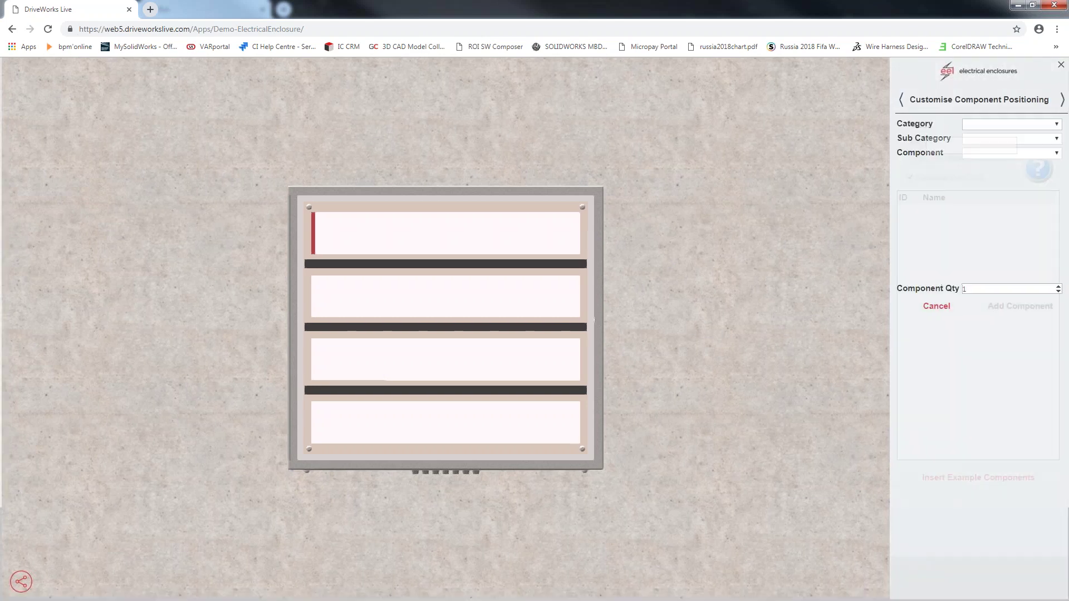
{"action": "left_click", "coordinate": [1057, 124]}
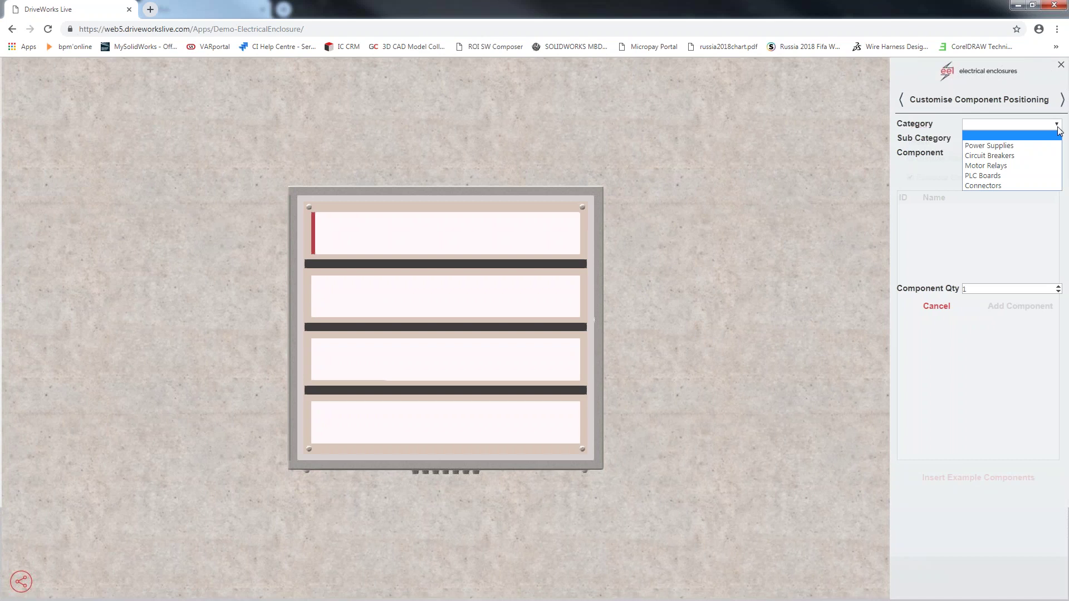
{"action": "left_click", "coordinate": [1042, 146]}
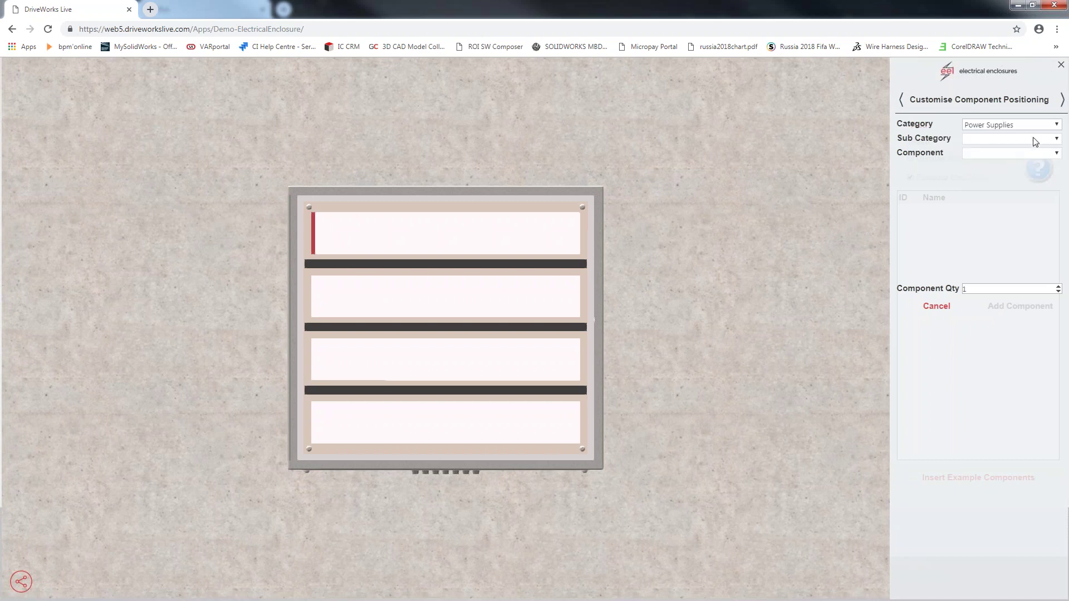
{"action": "left_click", "coordinate": [1034, 140]}
{"action": "left_click", "coordinate": [1030, 170]}
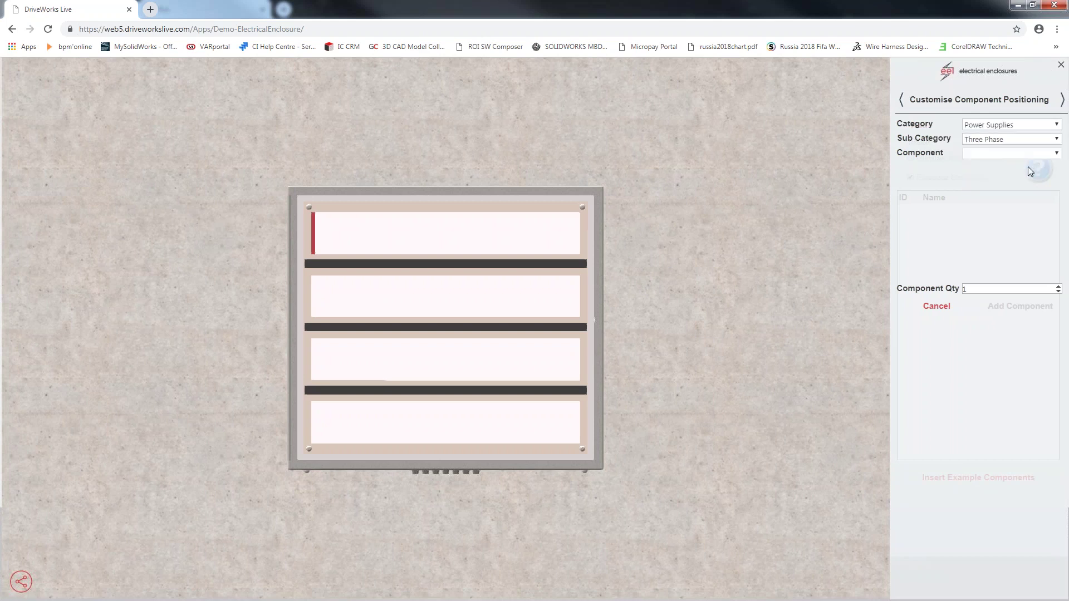
{"action": "left_click", "coordinate": [989, 157]}
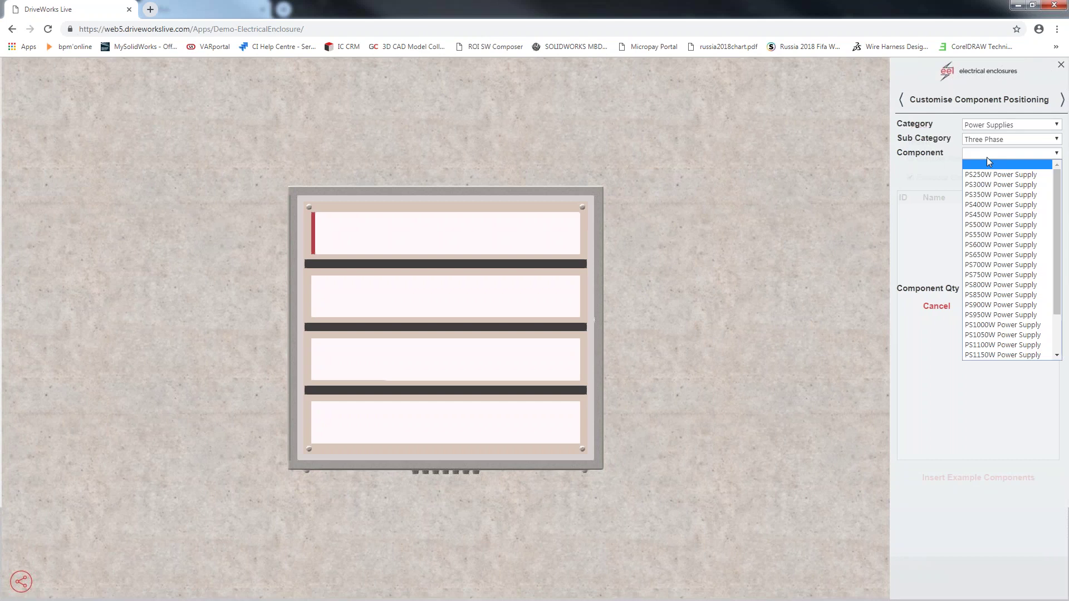
{"action": "left_click", "coordinate": [1014, 315]}
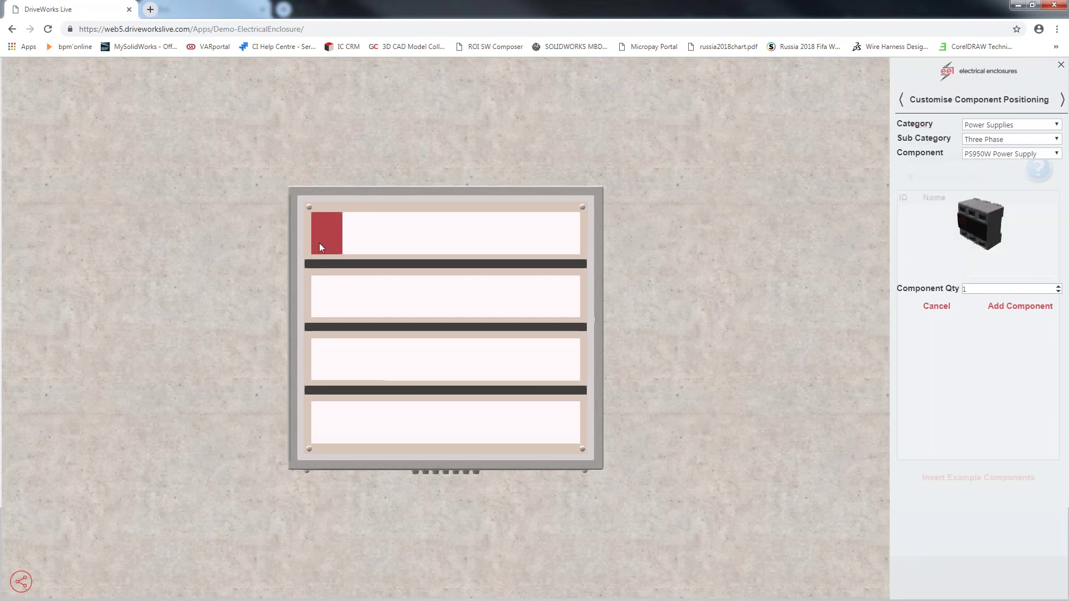
{"action": "left_click", "coordinate": [1057, 287]}
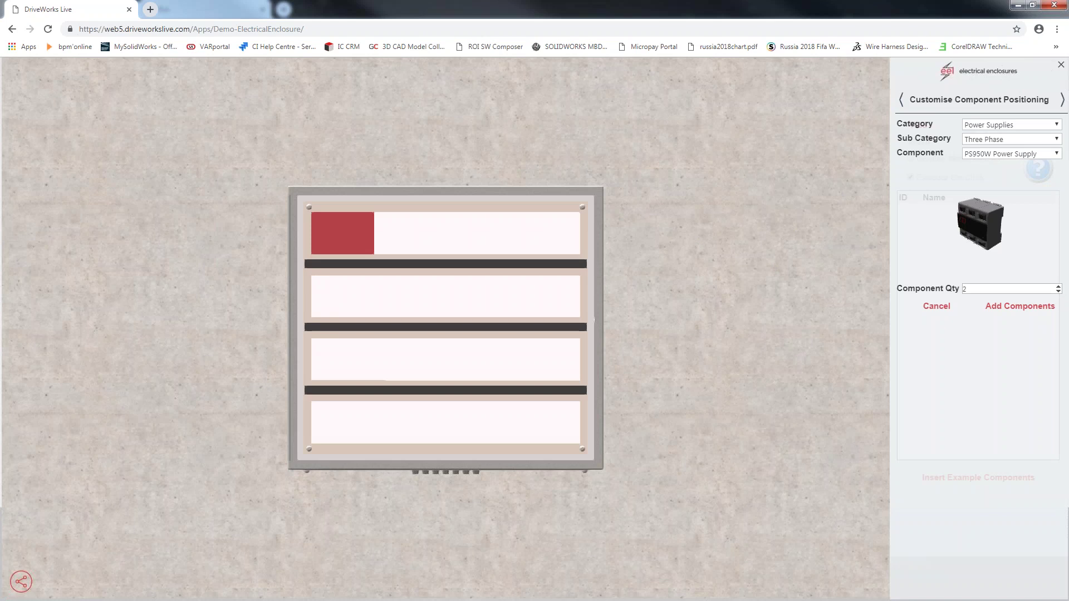
{"action": "left_click", "coordinate": [1017, 310]}
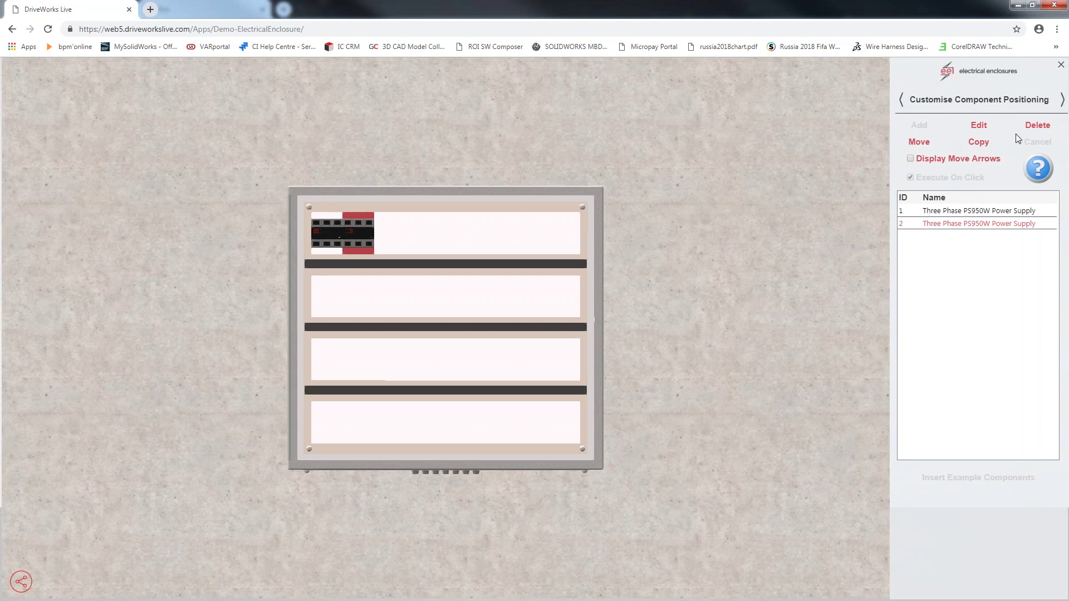
{"action": "left_click", "coordinate": [983, 128]}
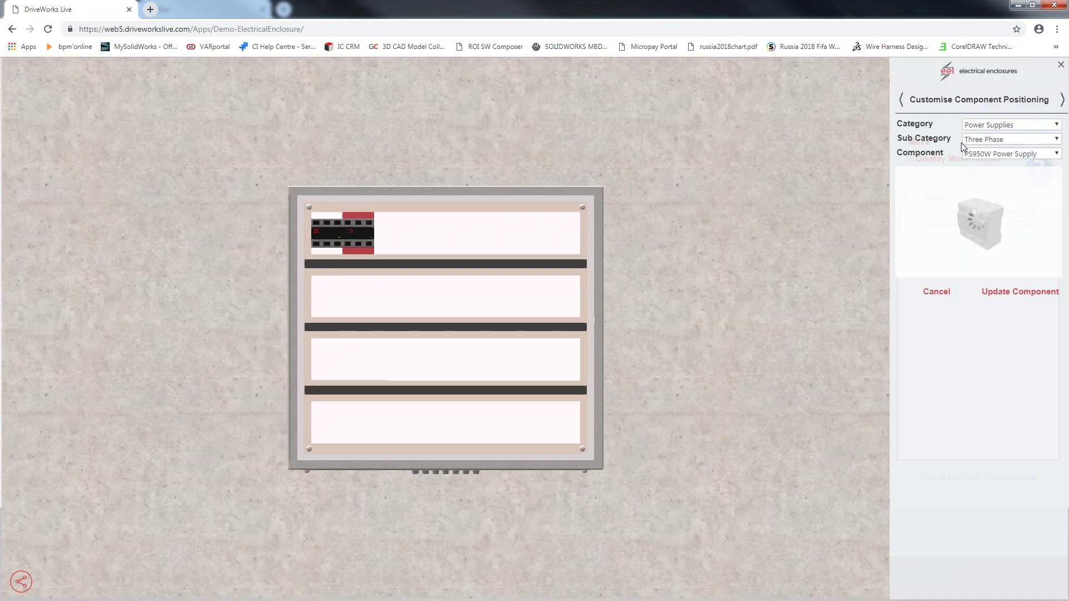
Change the second component to Circuit Breakers > Surge Protection > Three Phase Voltage Surge.
{"action": "left_click", "coordinate": [1054, 126]}
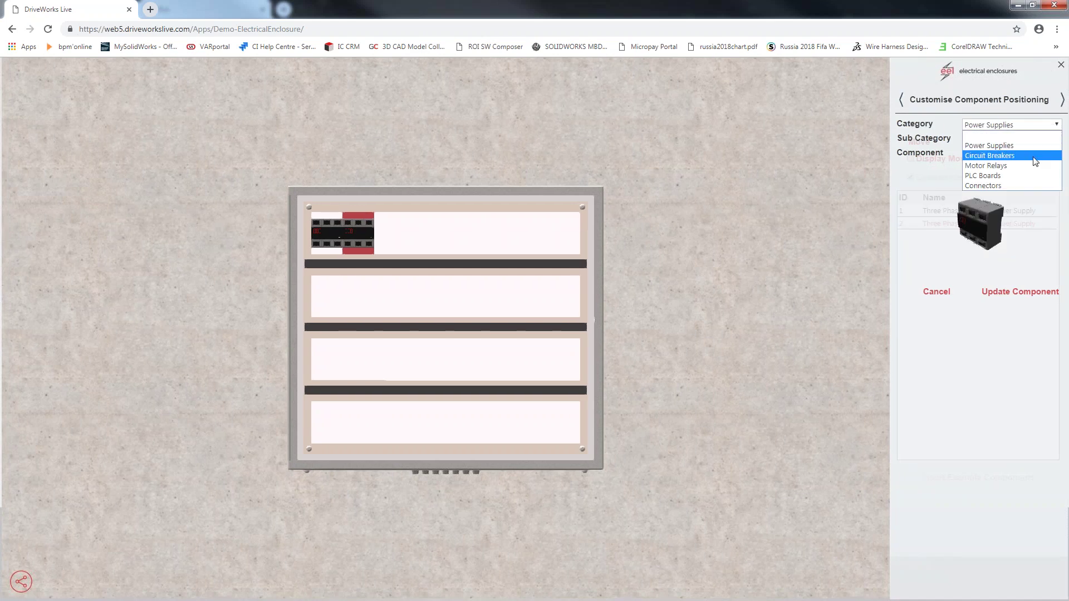
{"action": "left_click", "coordinate": [1036, 156]}
{"action": "left_click", "coordinate": [1042, 140]}
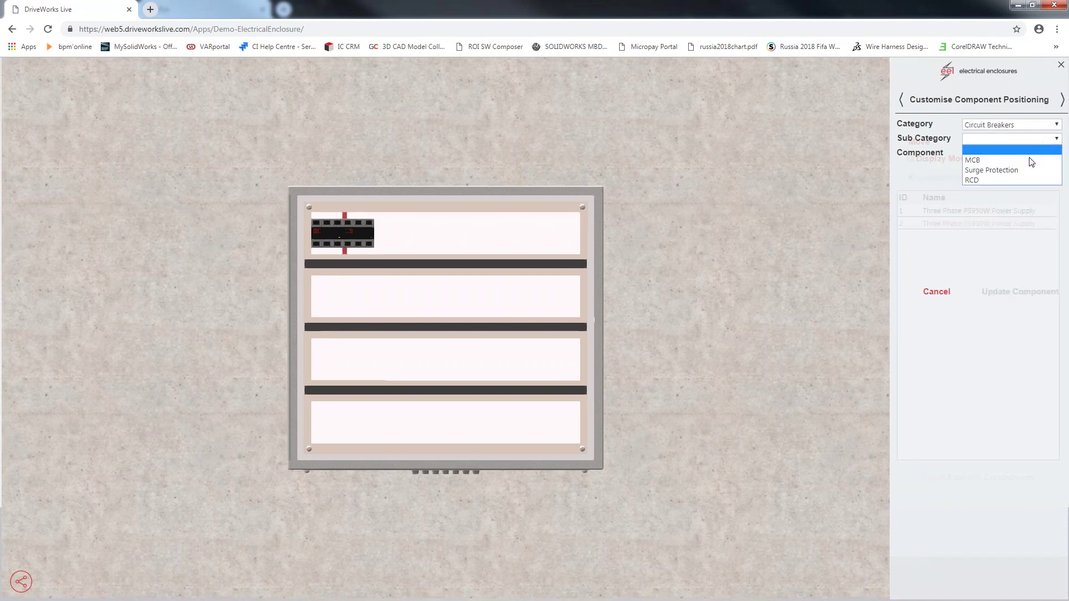
{"action": "left_click", "coordinate": [1016, 168]}
{"action": "left_click", "coordinate": [1013, 153]}
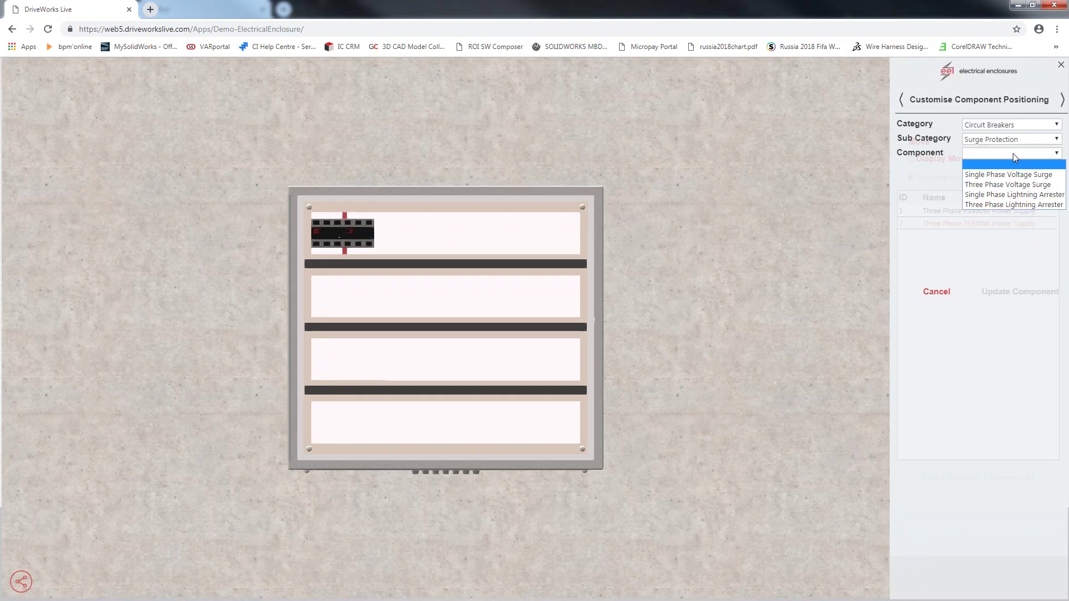
{"action": "left_click", "coordinate": [1017, 185]}
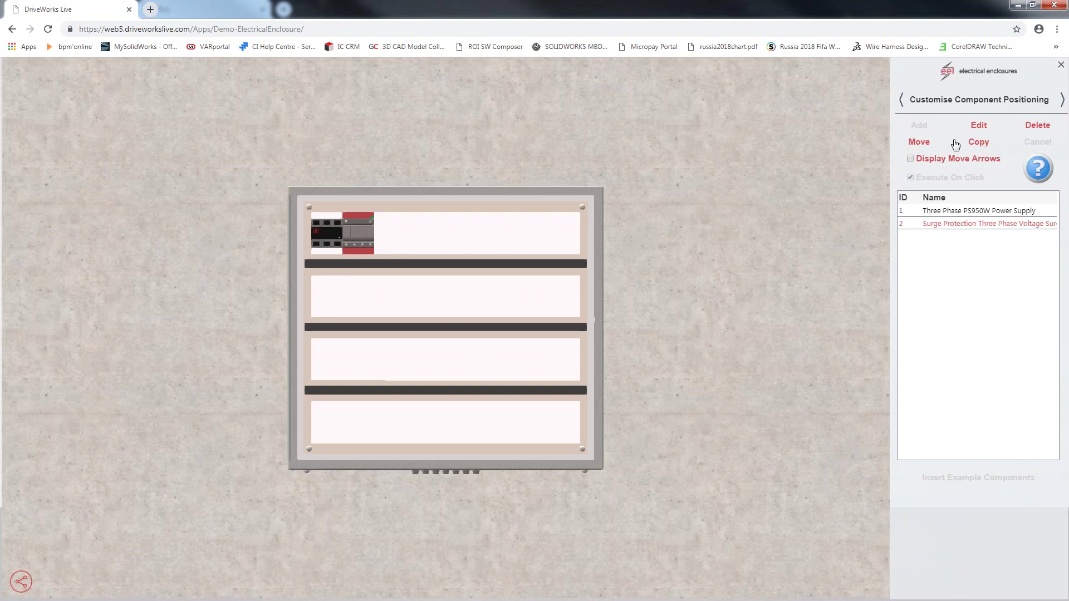
Move the surge protector down onto the third DIN rail.
{"action": "left_click", "coordinate": [919, 142]}
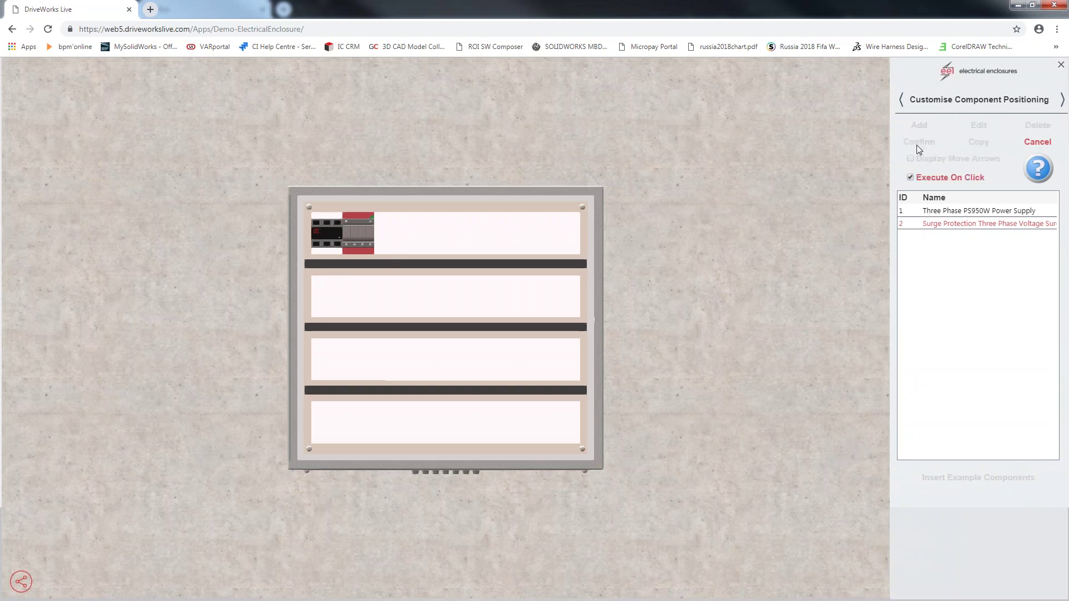
{"action": "left_click", "coordinate": [375, 301]}
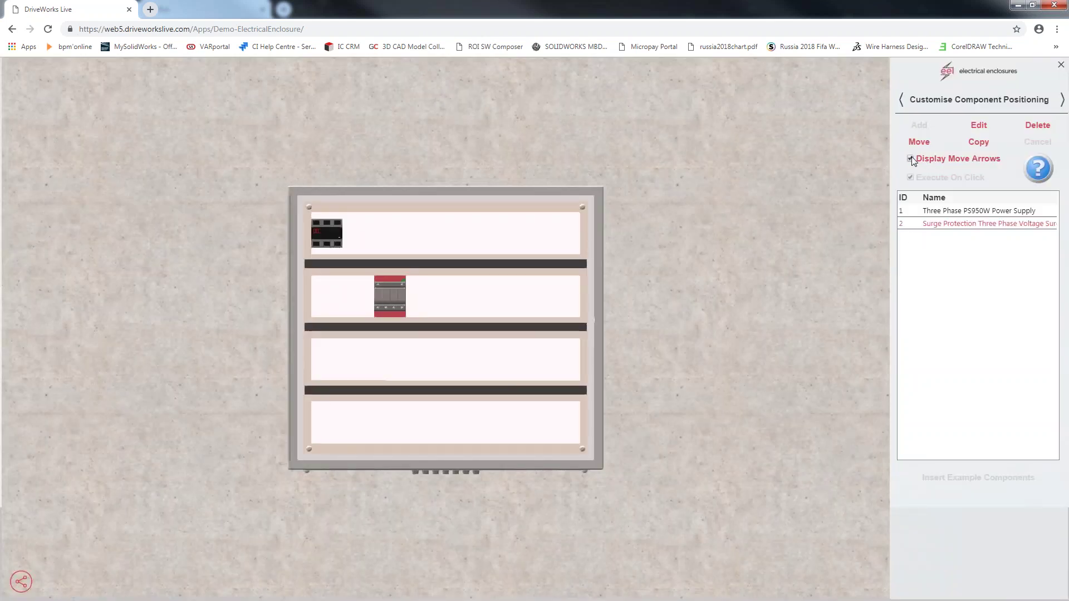
{"action": "left_click", "coordinate": [389, 334]}
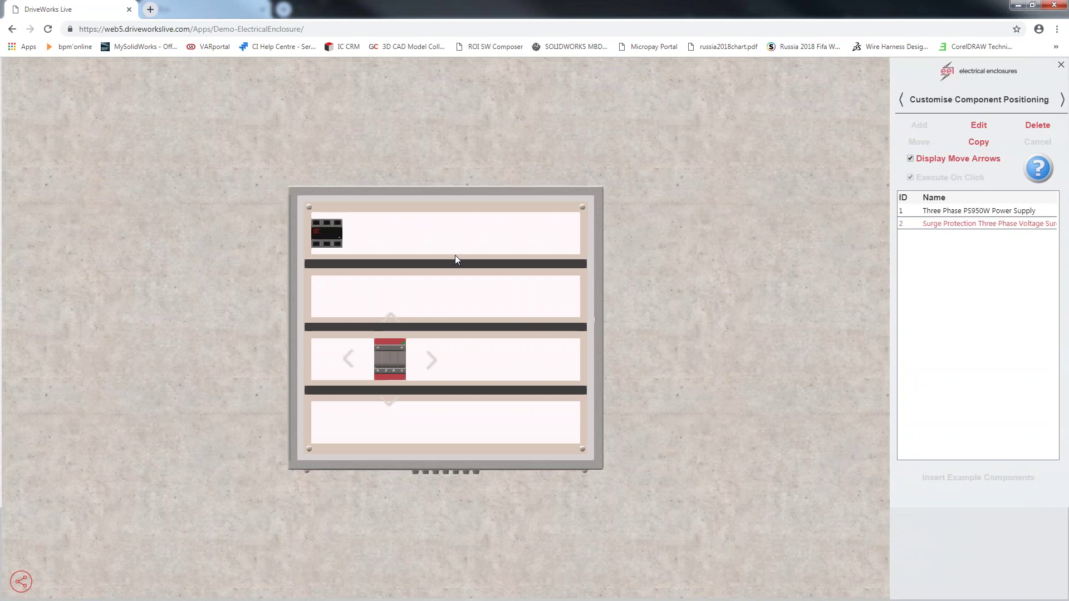
{"action": "right_click", "coordinate": [1062, 98]}
{"action": "key", "text": "Escape"}
Close the door and switch the lock to the red push-button Interlock.
{"action": "left_click", "coordinate": [1062, 100]}
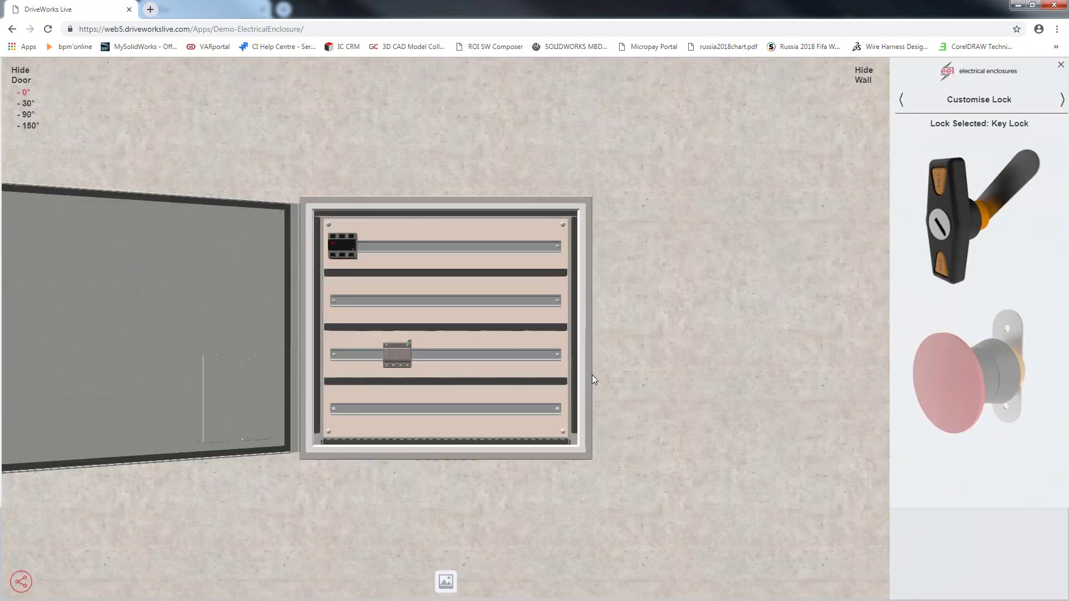
{"action": "left_click_drag", "start_coordinate": [579, 459], "coordinate": [489, 433]}
{"action": "left_click", "coordinate": [237, 381]}
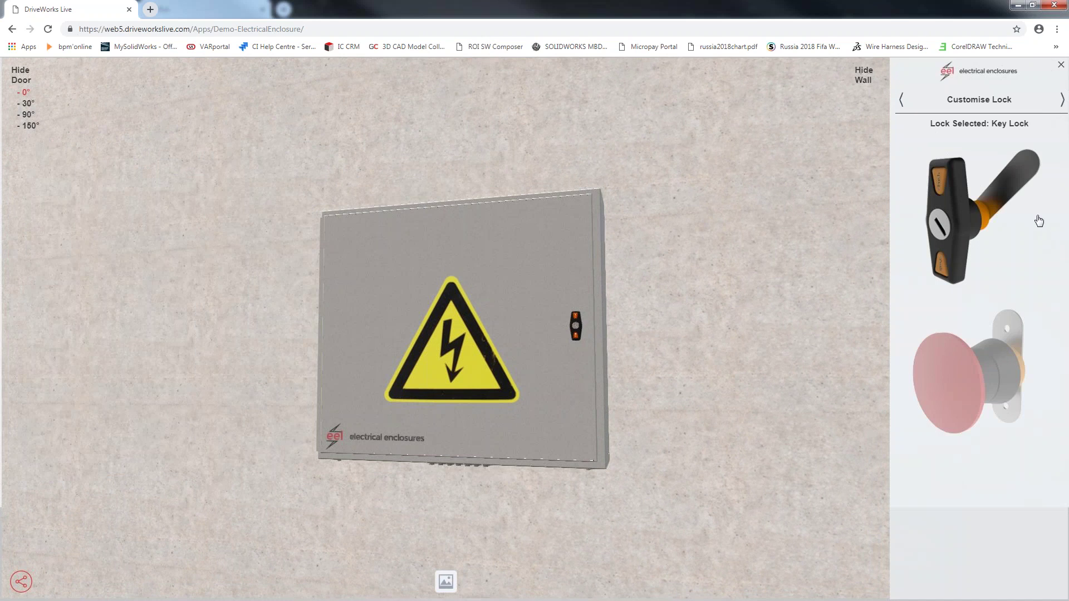
{"action": "left_click", "coordinate": [951, 381]}
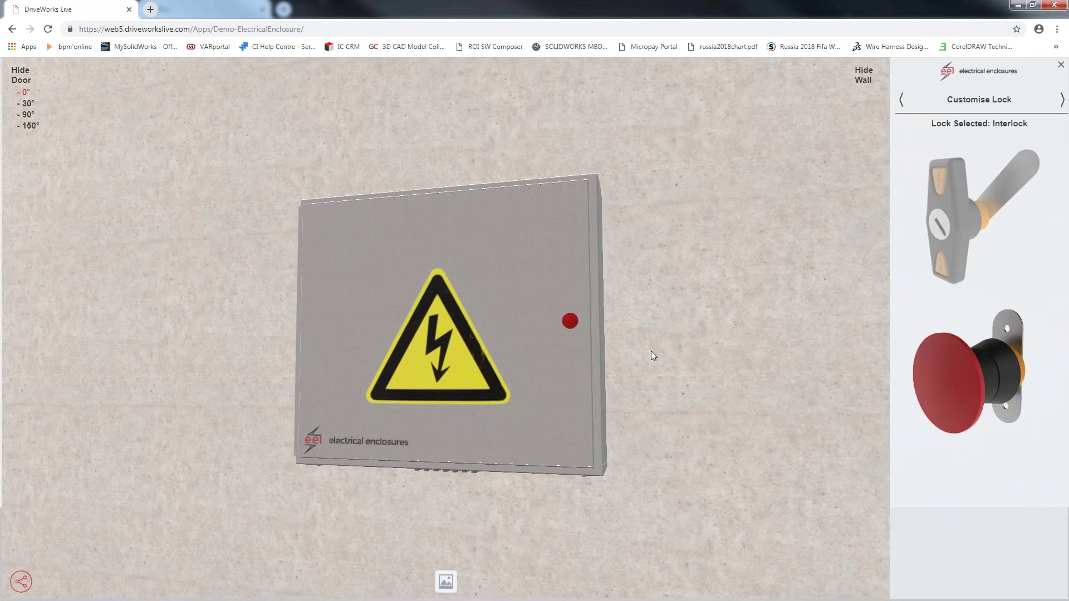
In the extras, keep the warning sign on the door rather than the wall.
{"action": "left_click", "coordinate": [1061, 99]}
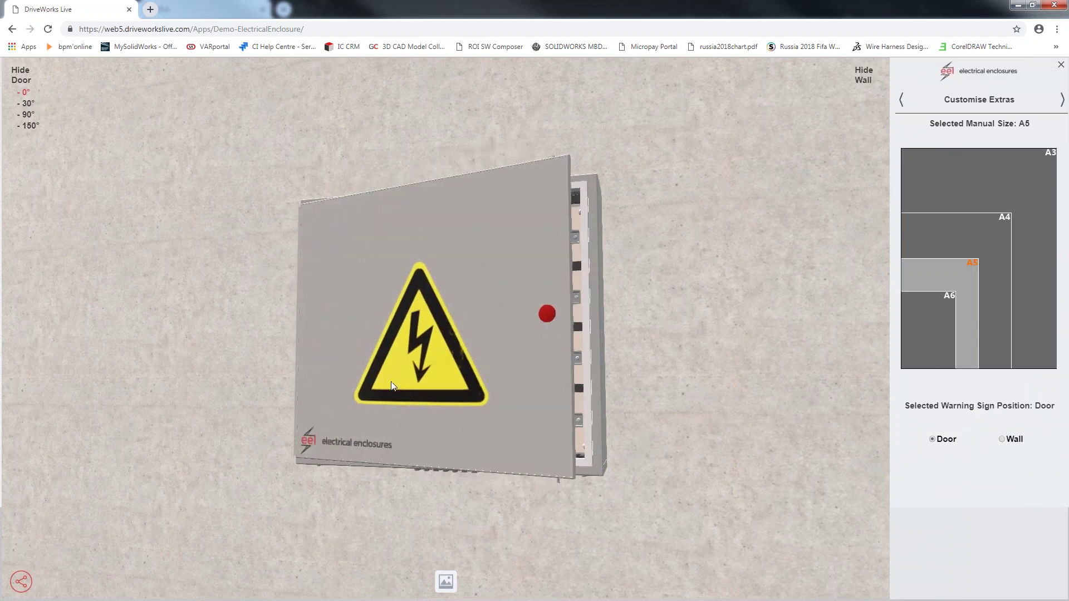
{"action": "left_click", "coordinate": [1002, 439]}
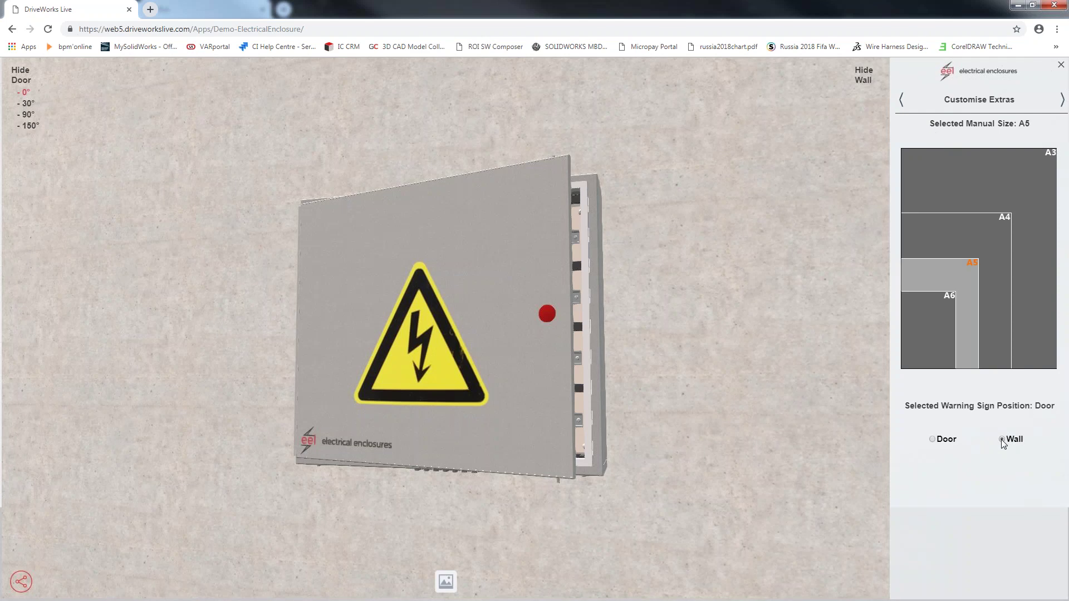
{"action": "left_click", "coordinate": [932, 439]}
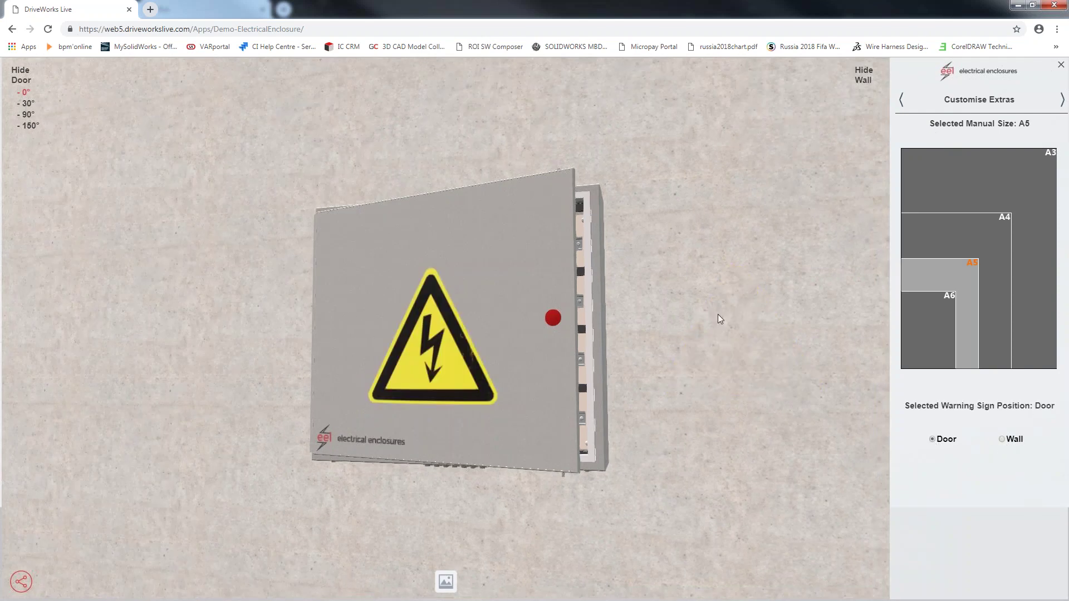
{"action": "left_click", "coordinate": [1064, 103]}
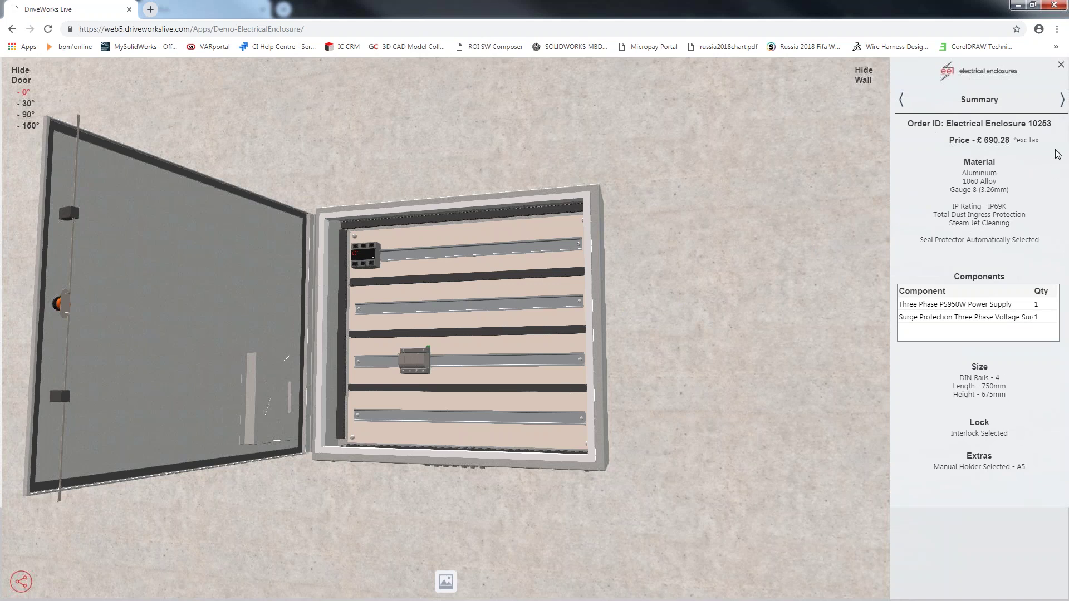
Proceed from the £690.28 order summary to the Details page.
{"action": "left_click", "coordinate": [1062, 99]}
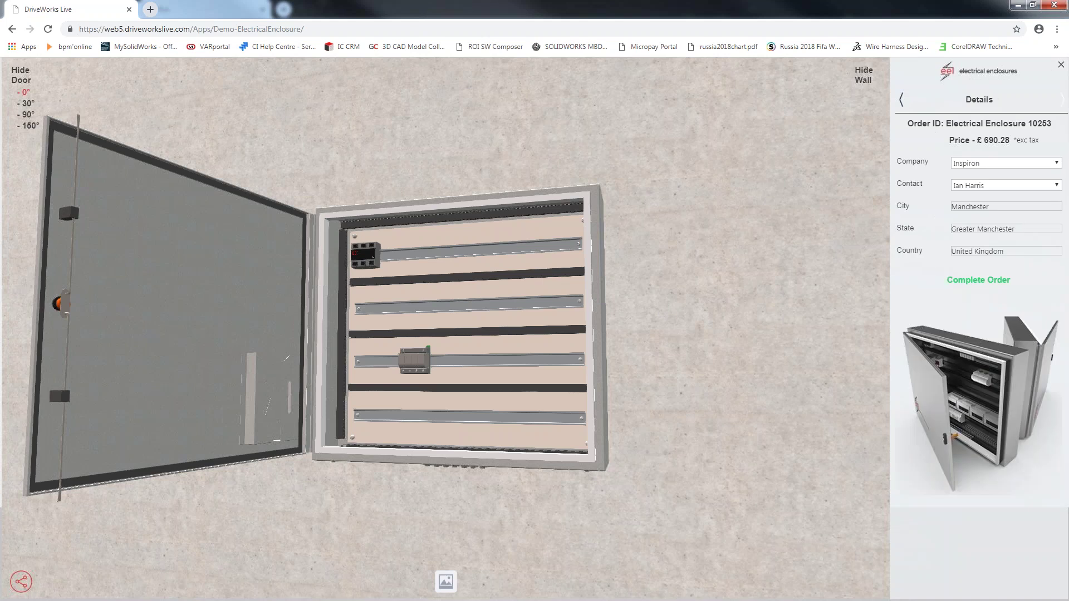
Set the company to Boston Bulls, choose a contact, and complete the order.
{"action": "left_click", "coordinate": [1024, 165]}
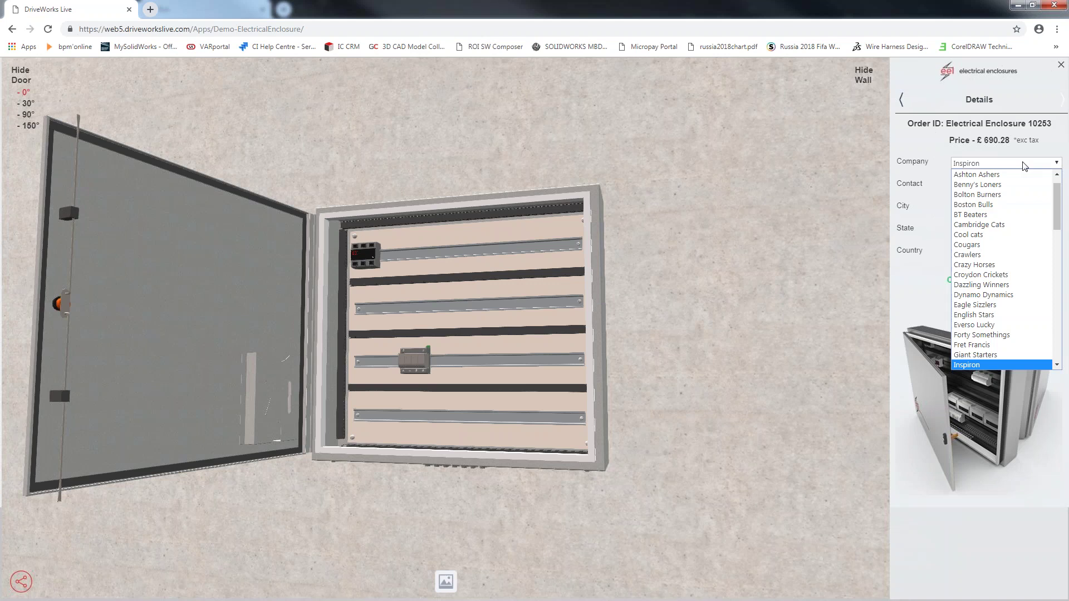
{"action": "scroll", "coordinate": [1024, 177], "scroll_direction": "up", "scroll_amount": 1}
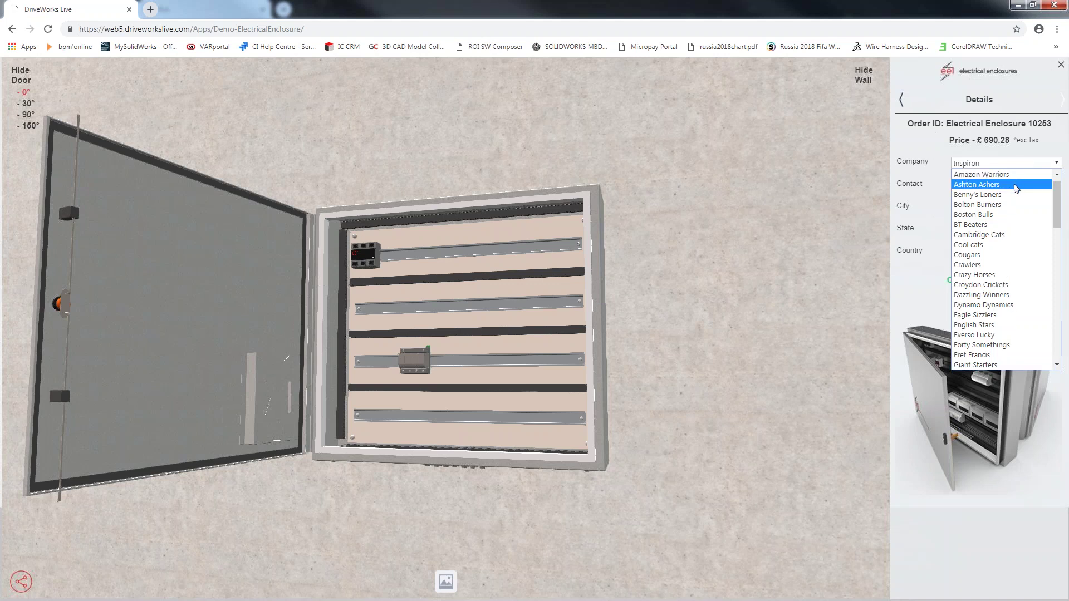
{"action": "left_click_drag", "start_coordinate": [1058, 226], "coordinate": [1057, 235]}
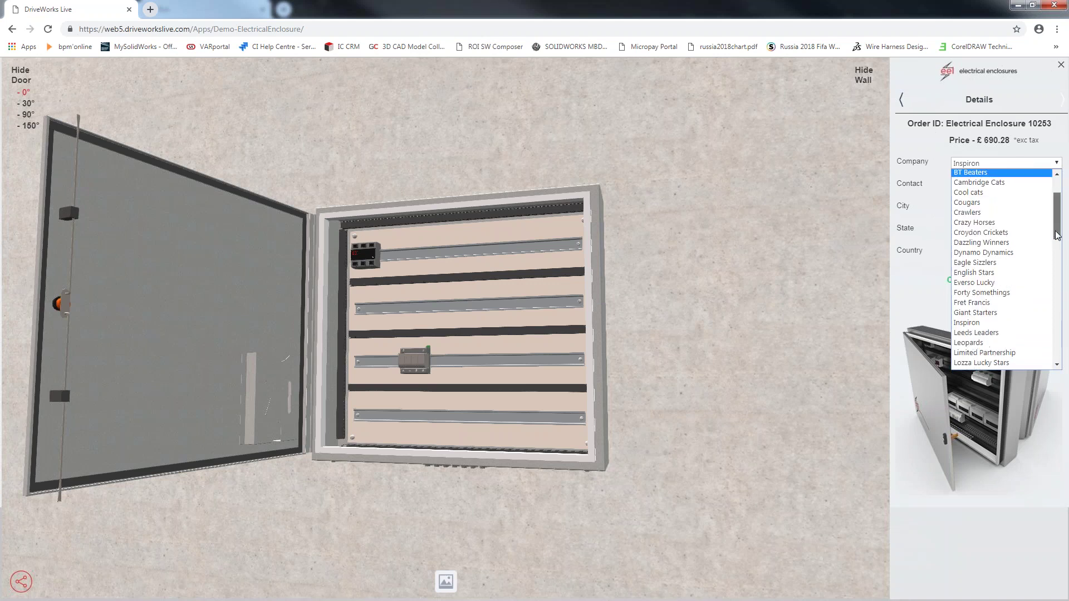
{"action": "scroll", "coordinate": [1056, 234], "scroll_direction": "up", "scroll_amount": 2}
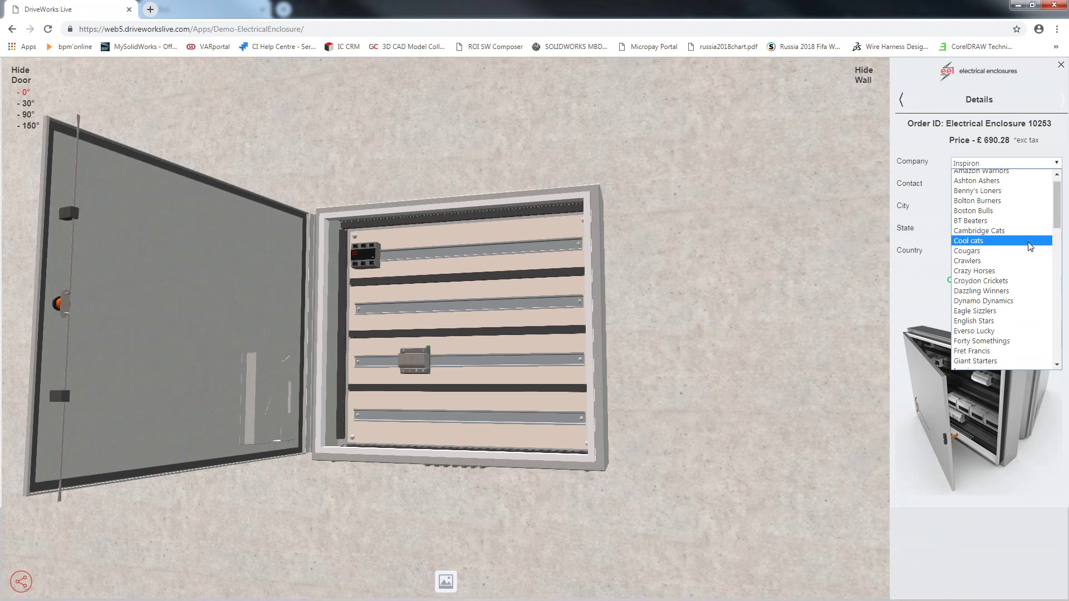
{"action": "left_click", "coordinate": [1030, 211]}
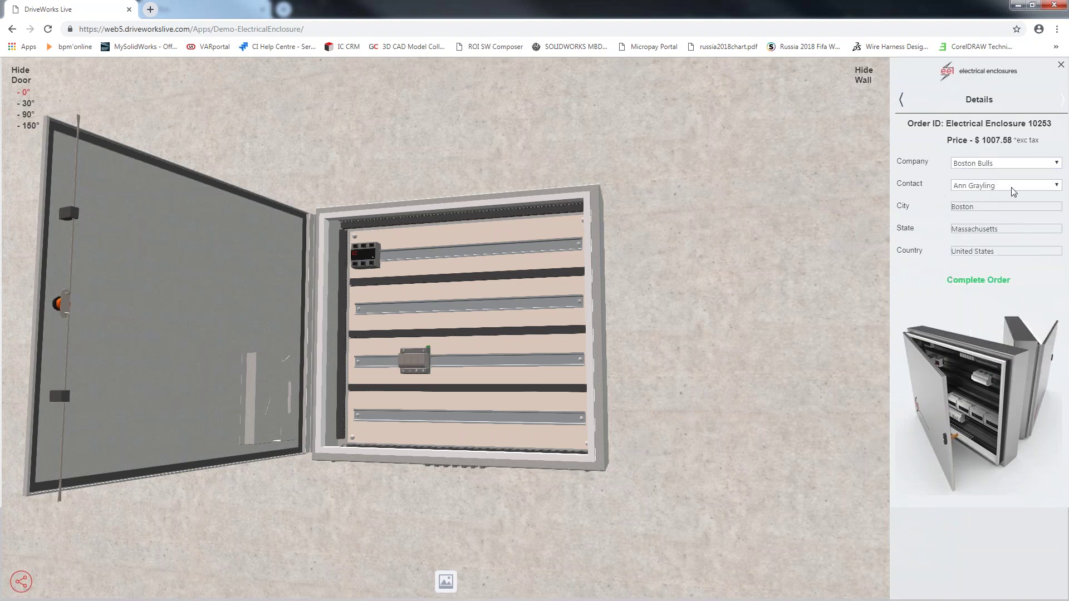
{"action": "left_click", "coordinate": [1054, 191]}
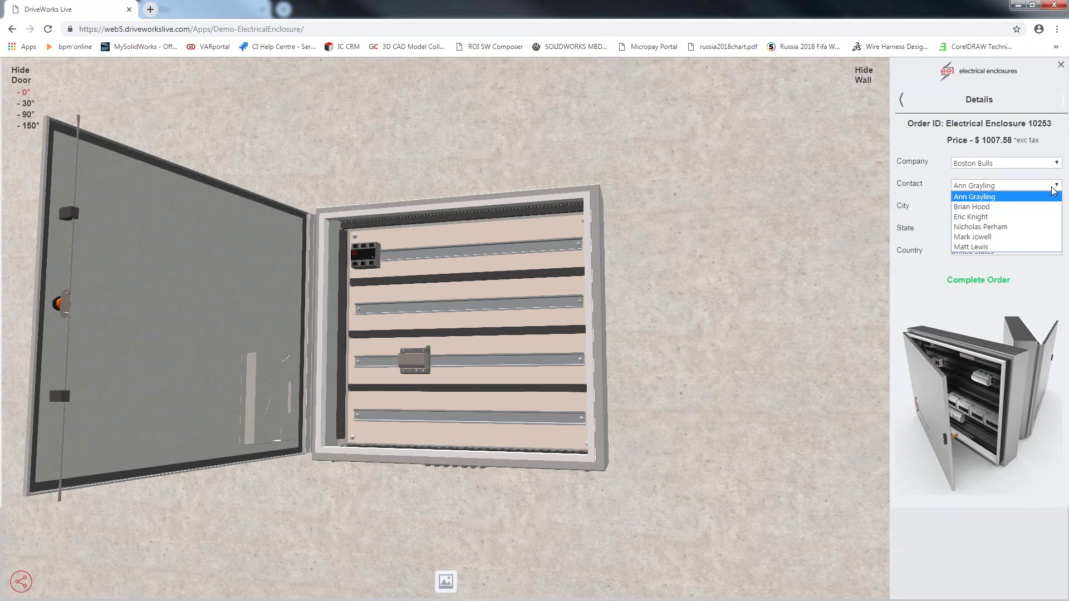
{"action": "left_click", "coordinate": [1046, 212]}
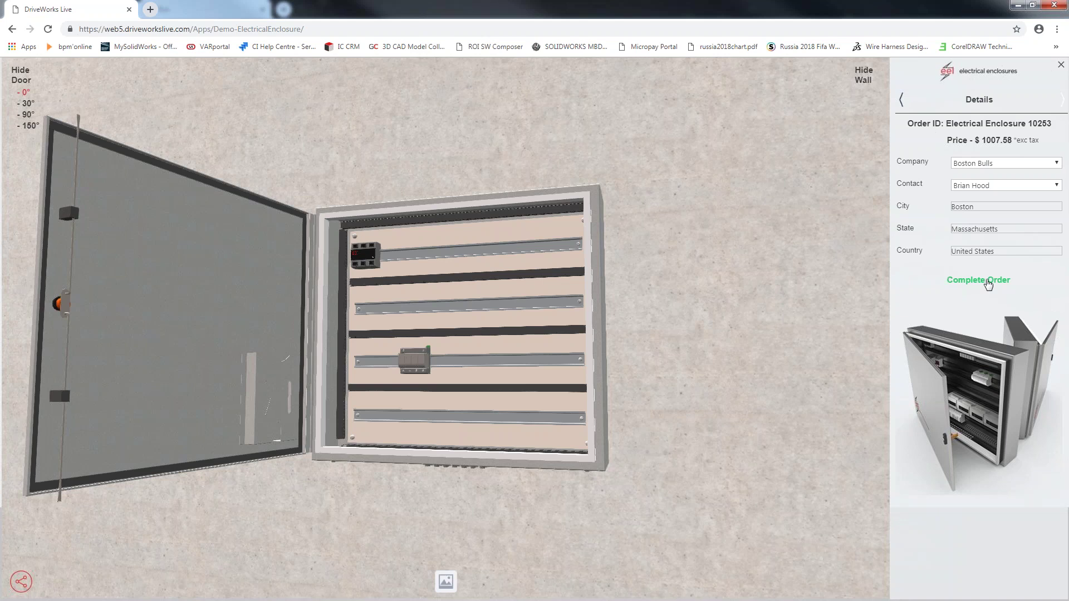
{"action": "left_click", "coordinate": [988, 284]}
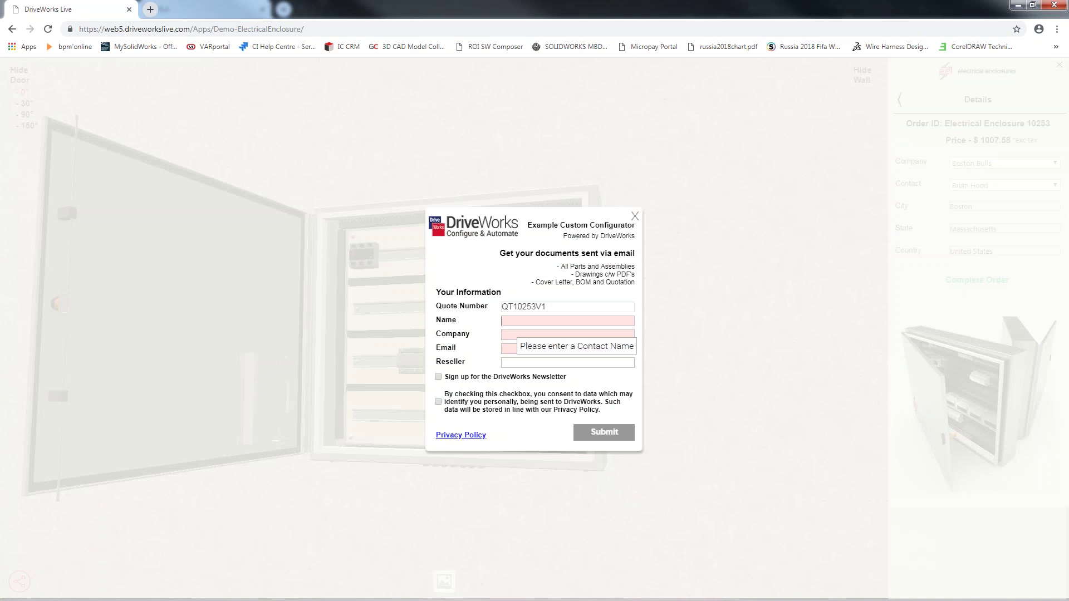
Enter company CI, paste the e-mail address, and consent to data storage.
{"action": "left_click", "coordinate": [508, 335]}
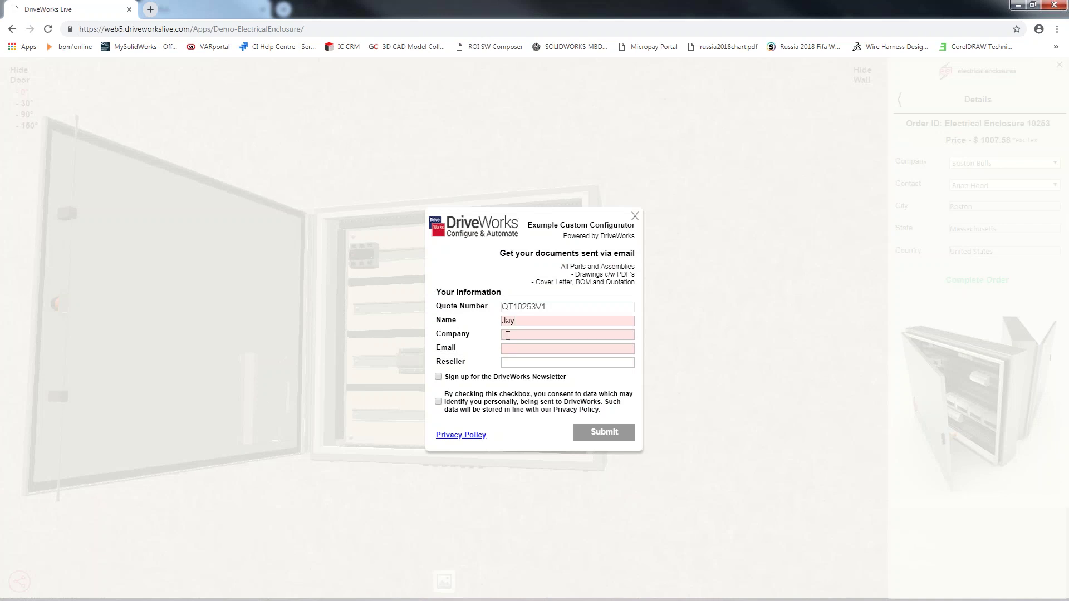
{"action": "type", "text": "C"}
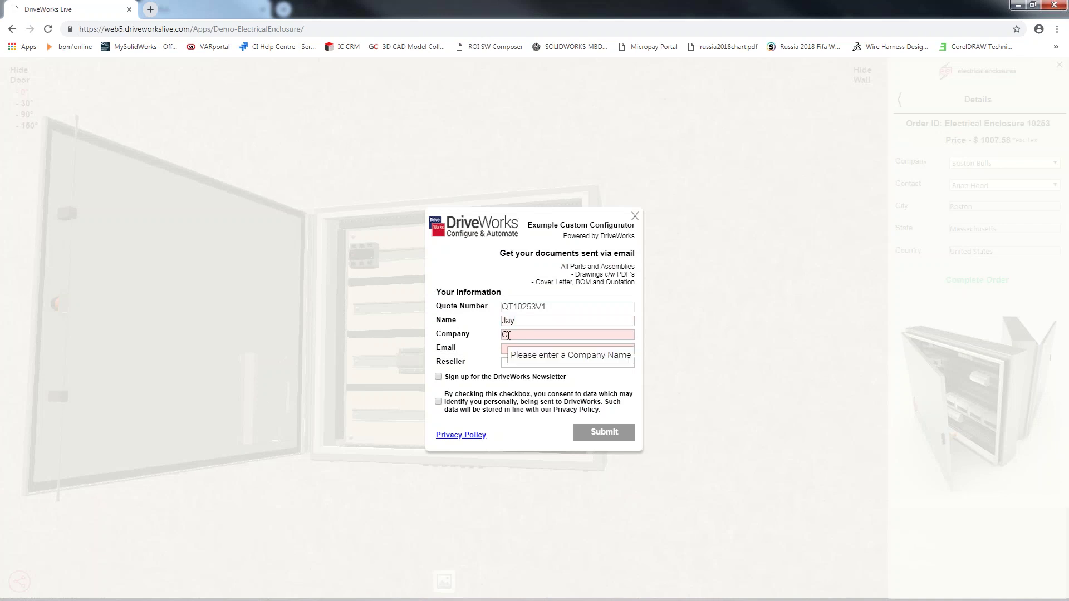
{"action": "type", "text": "I"}
{"action": "left_click", "coordinate": [515, 348]}
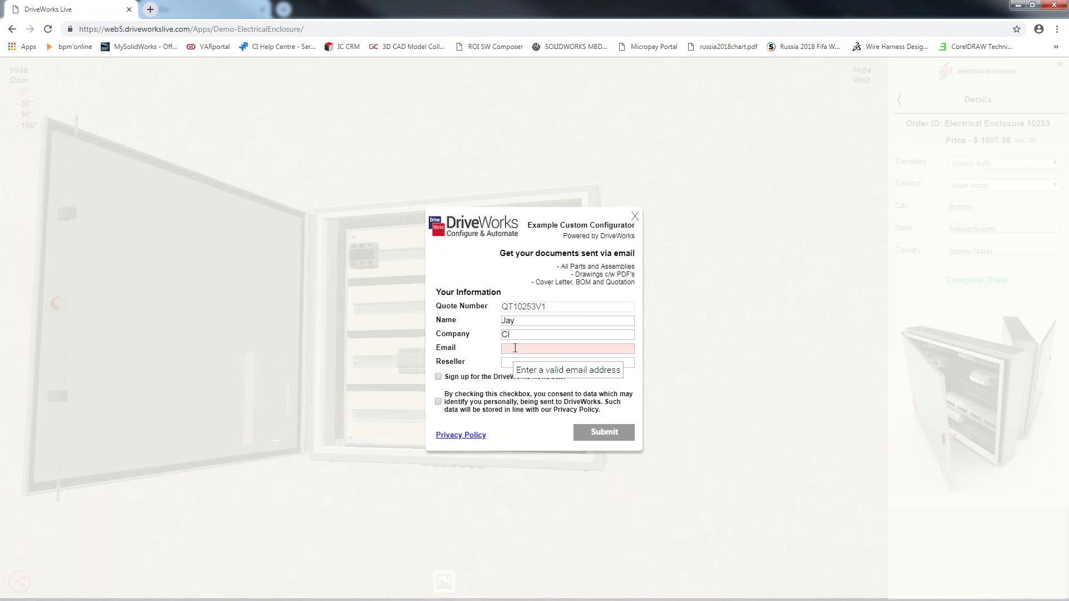
{"action": "key", "text": "ctrl+v"}
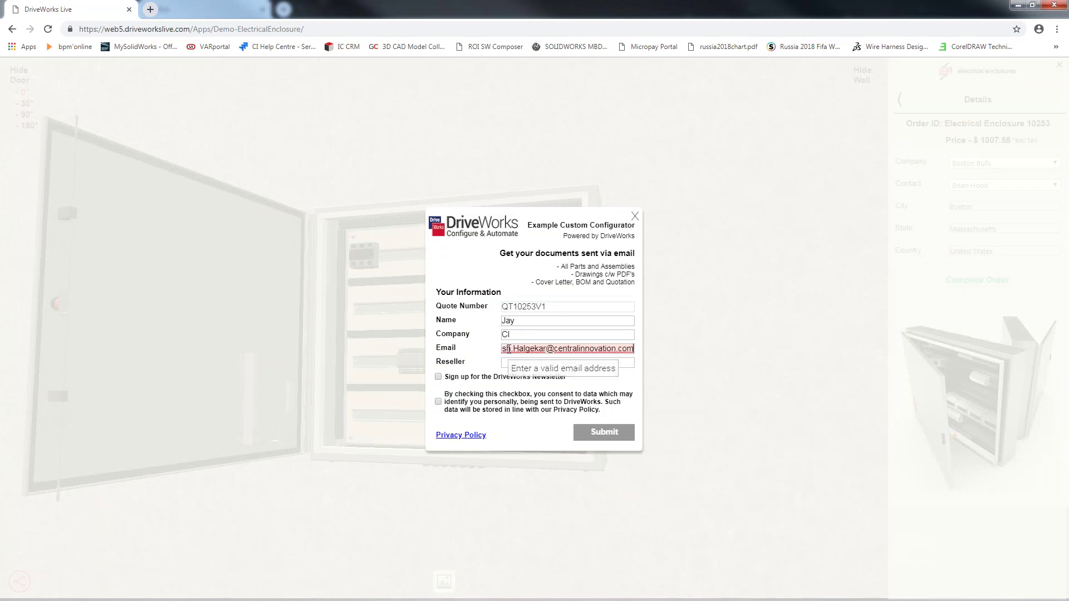
{"action": "left_click", "coordinate": [438, 402]}
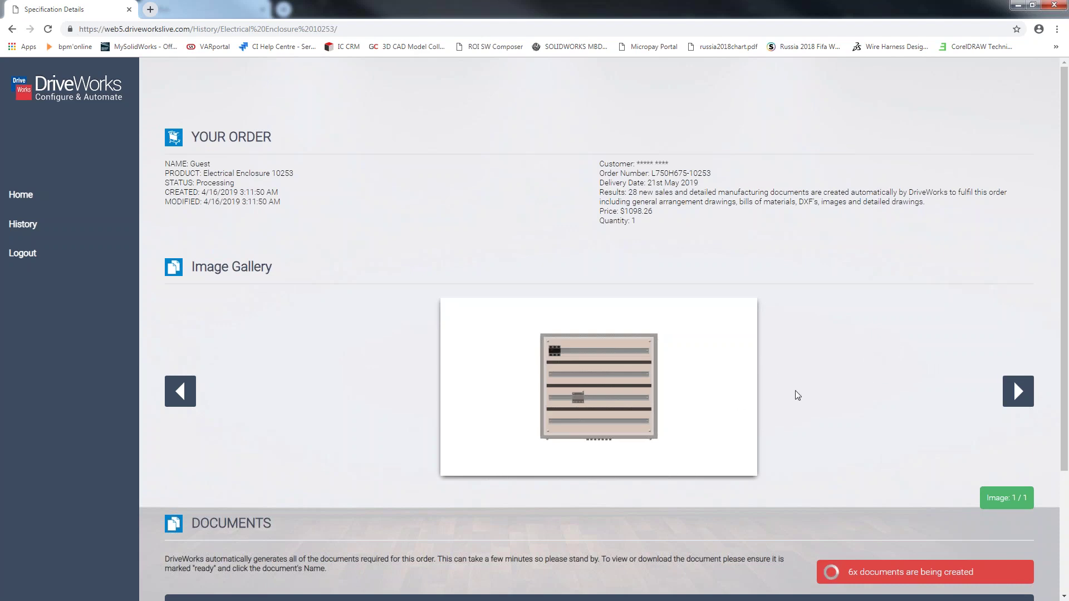
Scroll down the order page to the generated documents list.
{"action": "scroll", "coordinate": [796, 393], "scroll_direction": "down", "scroll_amount": 3}
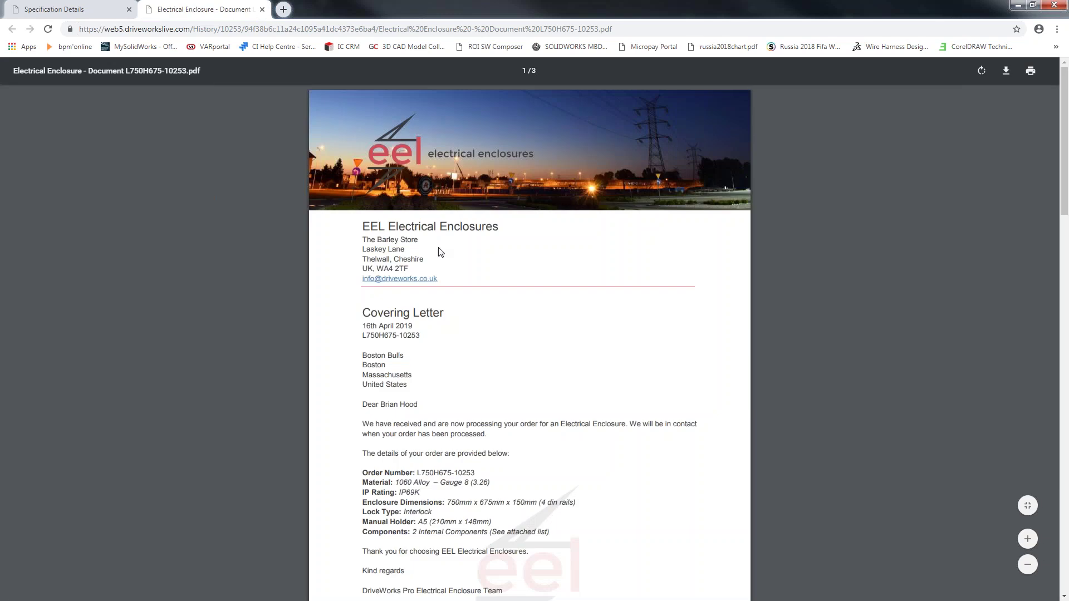
Review the PDF's quote and internal component summary pages, then return to Specification Details.
{"action": "scroll", "coordinate": [432, 303], "scroll_direction": "down", "scroll_amount": 2}
{"action": "scroll", "coordinate": [429, 234], "scroll_direction": "up", "scroll_amount": 2}
{"action": "scroll", "coordinate": [427, 414], "scroll_direction": "down", "scroll_amount": 12}
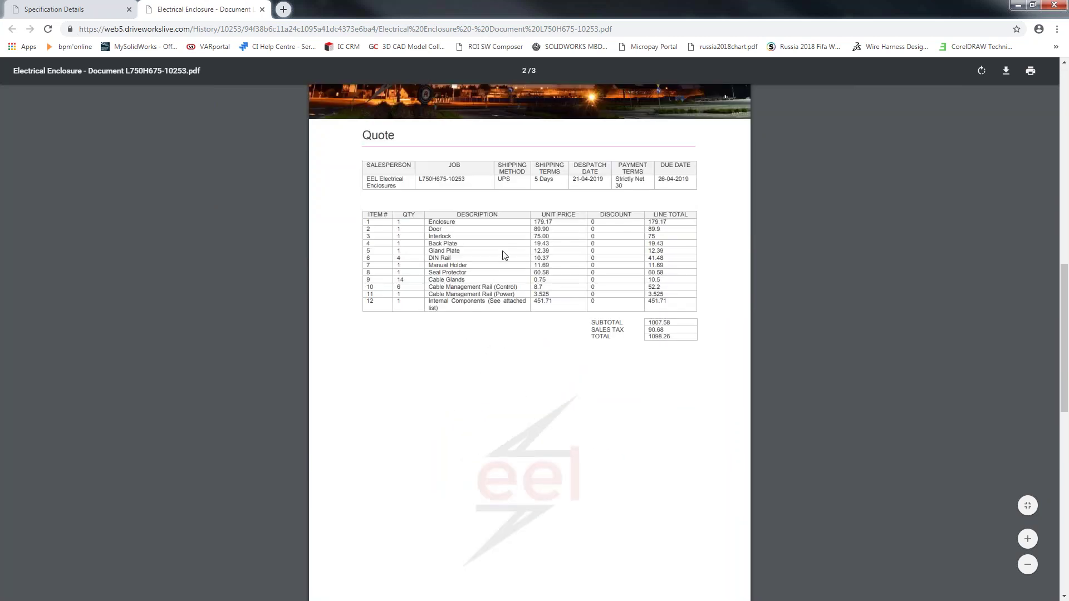
{"action": "scroll", "coordinate": [502, 257], "scroll_direction": "down", "scroll_amount": 10}
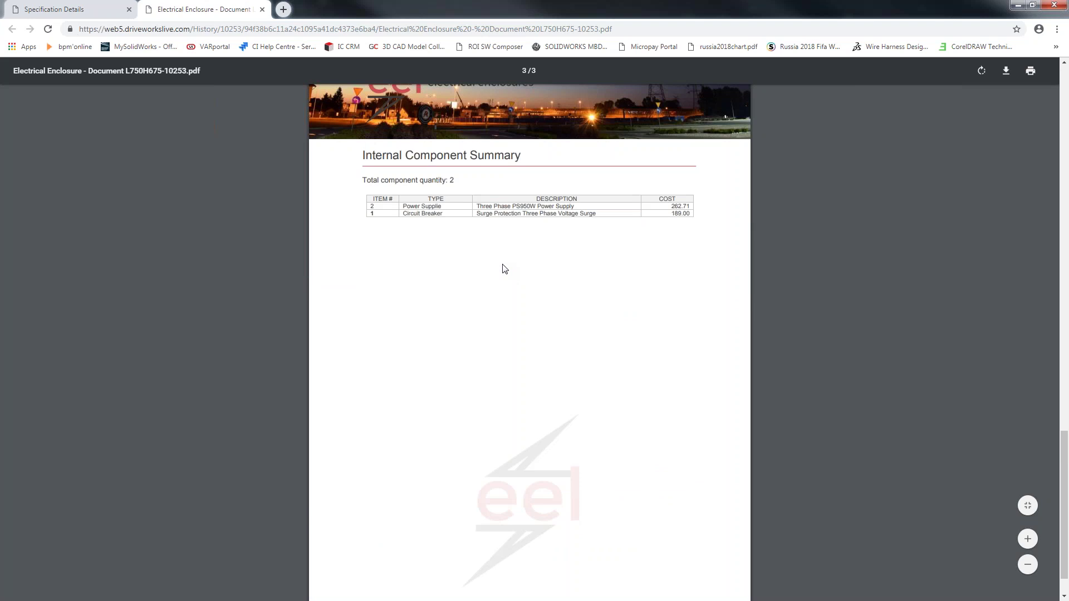
{"action": "scroll", "coordinate": [503, 267], "scroll_direction": "up", "scroll_amount": 8}
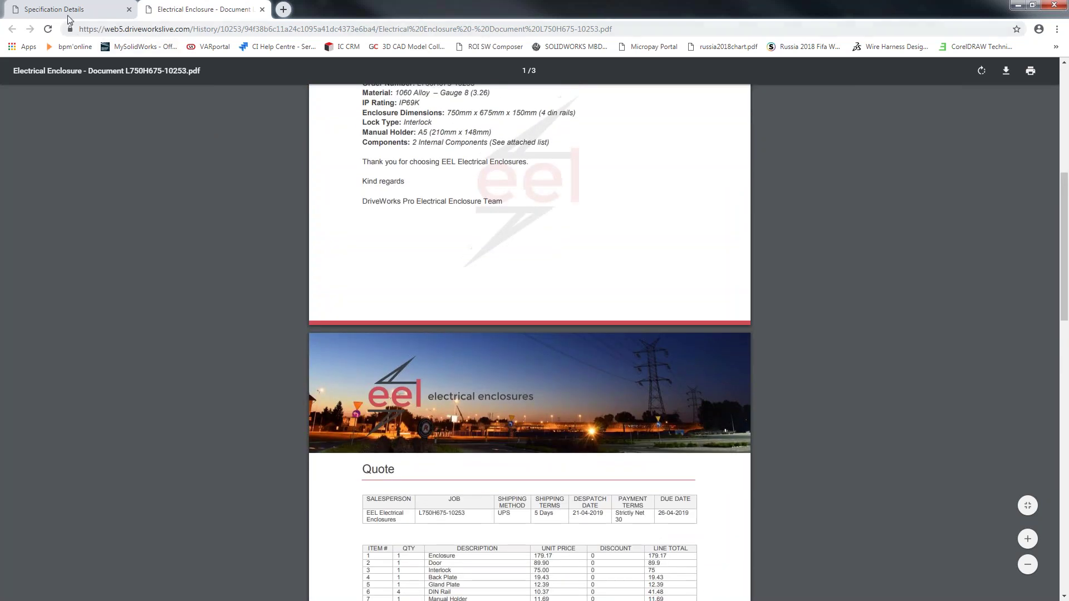
{"action": "left_click", "coordinate": [67, 10]}
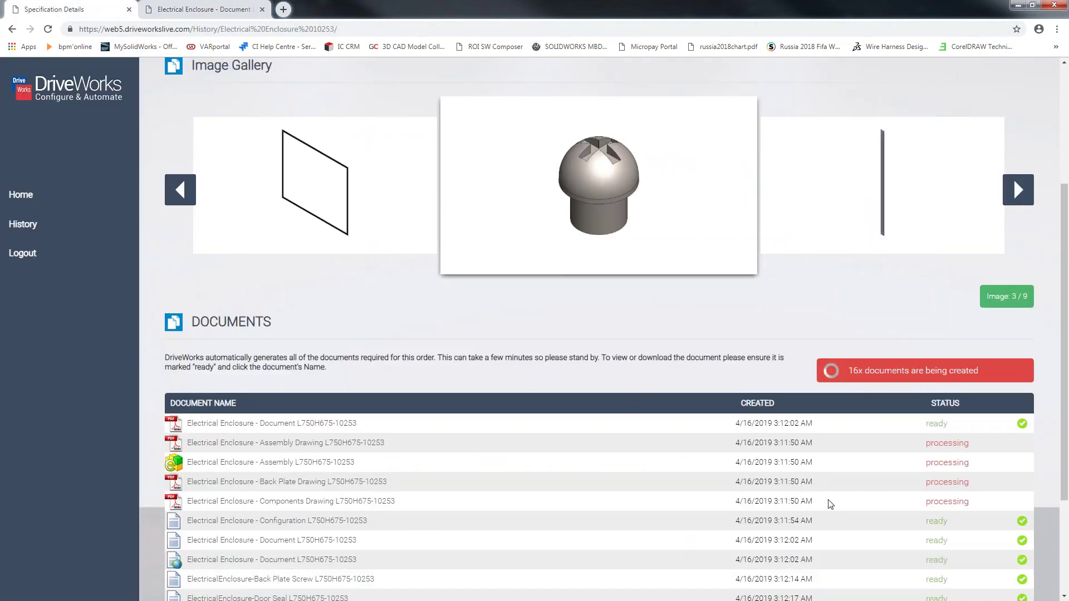
Scroll the order documents list, then minimize the window to reveal the Technology Stack 3D room.
{"action": "scroll", "coordinate": [837, 393], "scroll_direction": "down", "scroll_amount": 3}
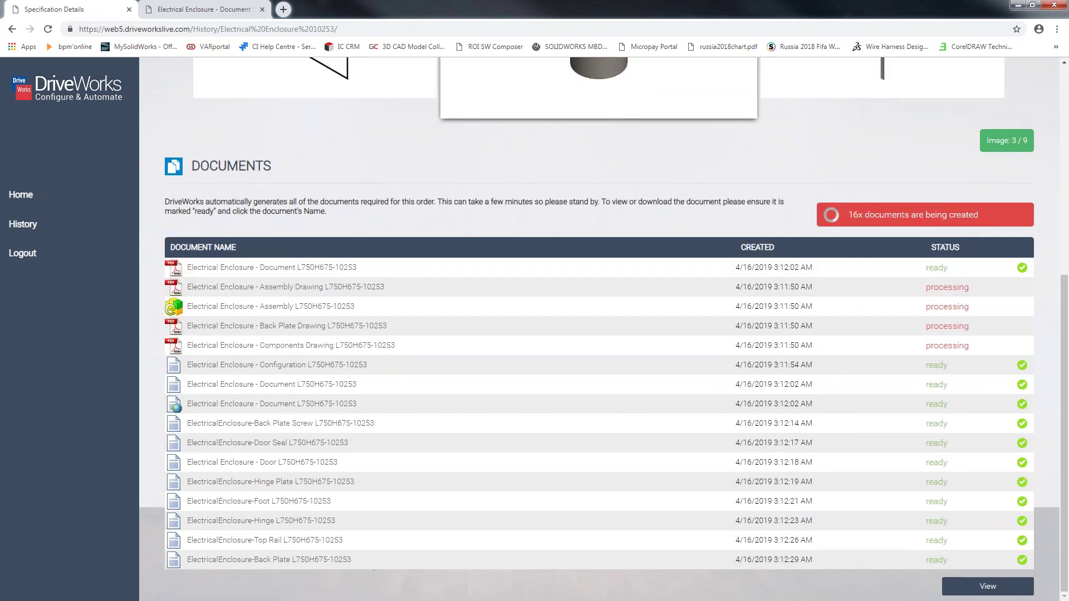
{"action": "scroll", "coordinate": [416, 404], "scroll_direction": "up", "scroll_amount": 6}
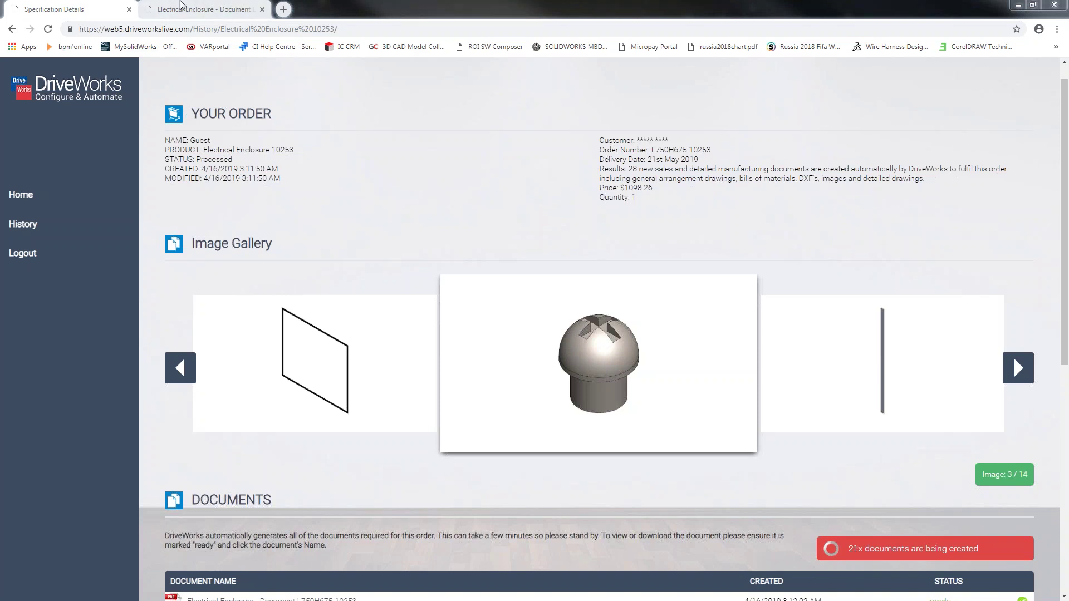
{"action": "left_click", "coordinate": [1018, 5]}
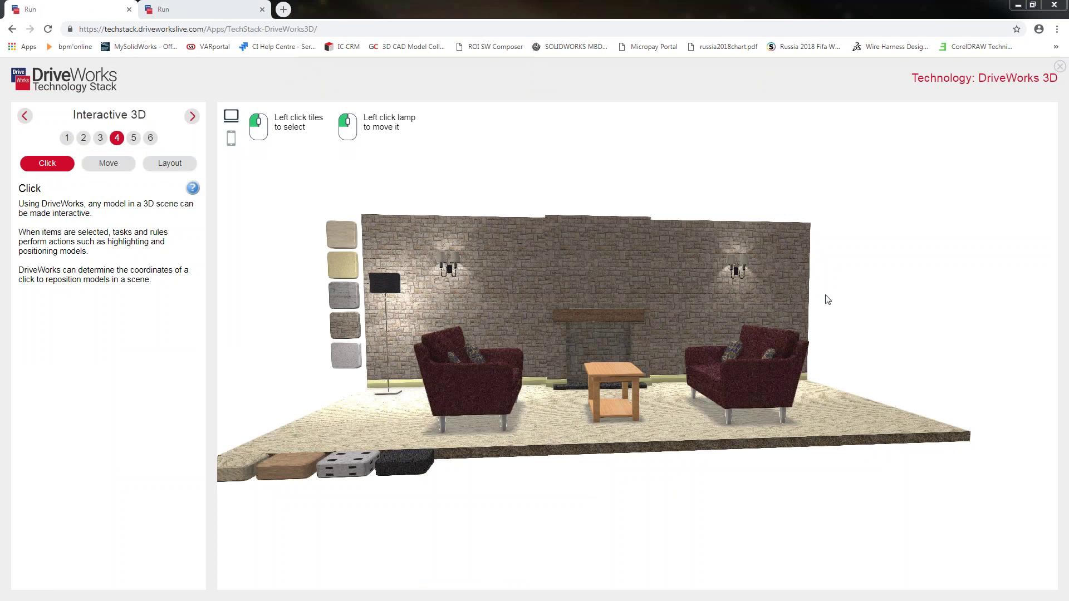
Orbit and pan the furnished living room to a higher, more angled viewpoint.
{"action": "left_click_drag", "start_coordinate": [632, 472], "coordinate": [597, 487]}
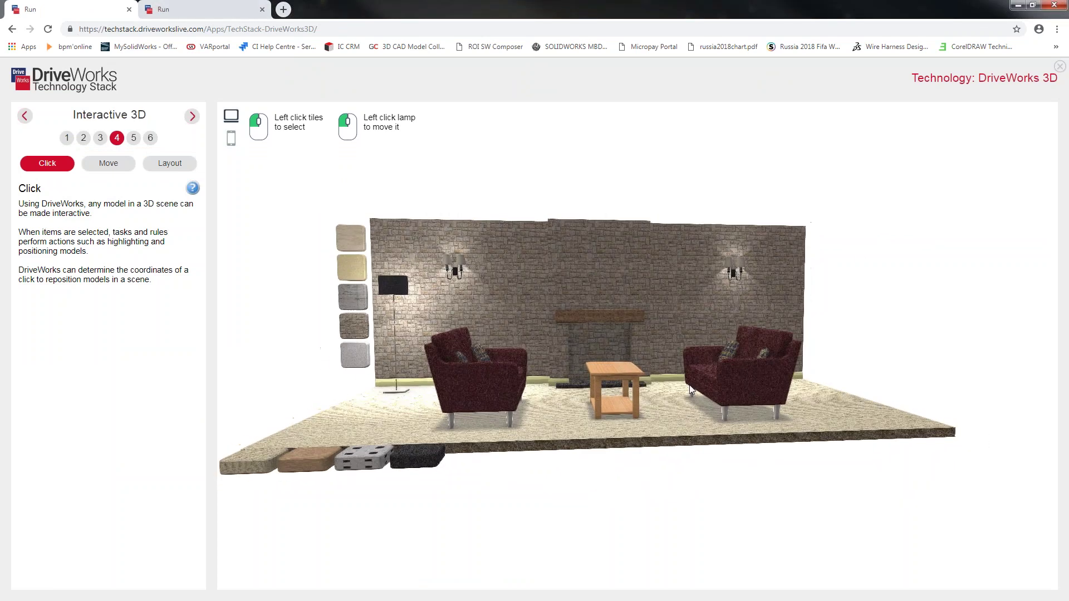
{"action": "left_click_drag", "start_coordinate": [677, 484], "coordinate": [644, 516]}
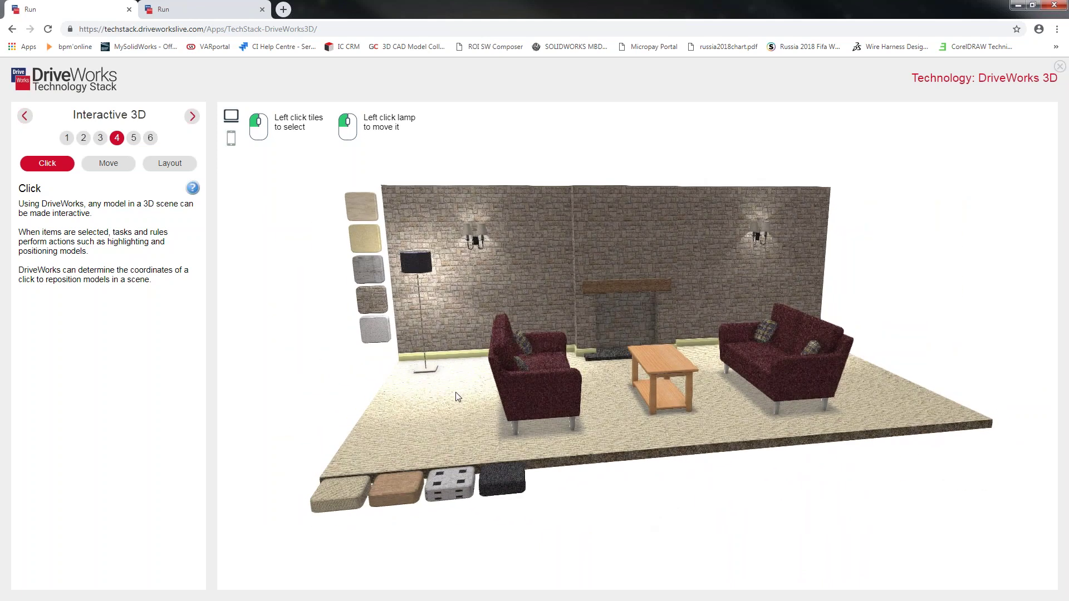
{"action": "left_click_drag", "start_coordinate": [455, 390], "coordinate": [433, 495]}
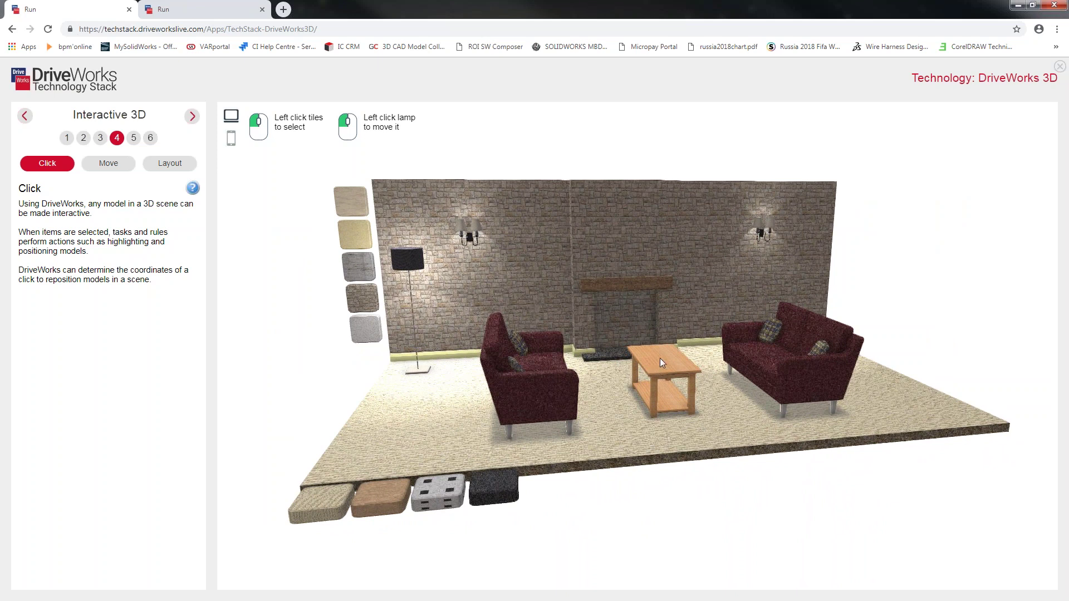
{"action": "right_click_drag", "start_coordinate": [660, 358], "coordinate": [668, 350]}
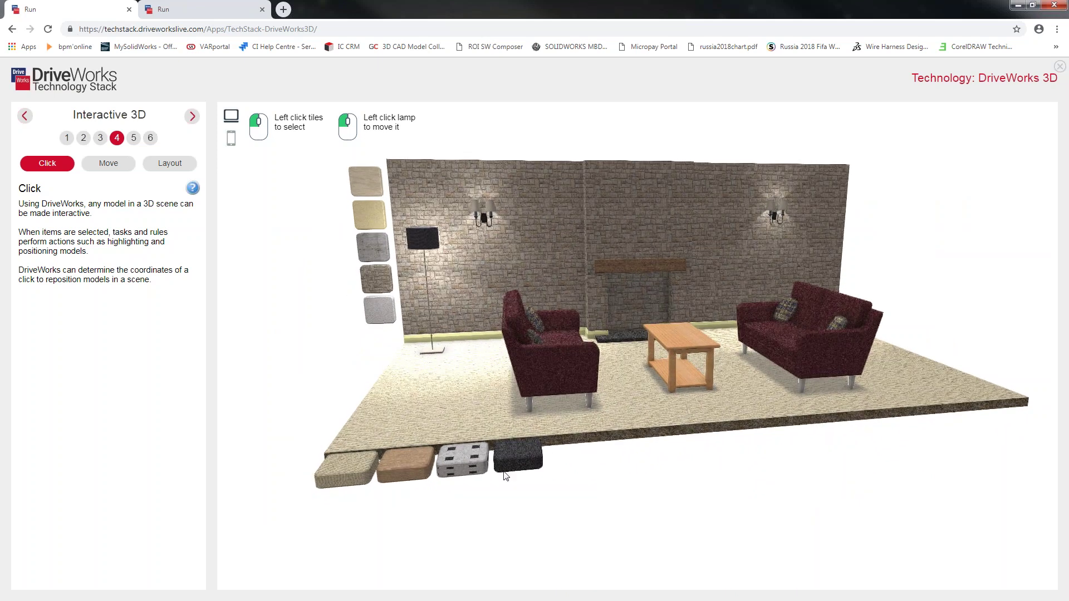
Apply black-and-white floor tiles and cream wall tiles, then select the lamp to show its red zones.
{"action": "left_click", "coordinate": [463, 463]}
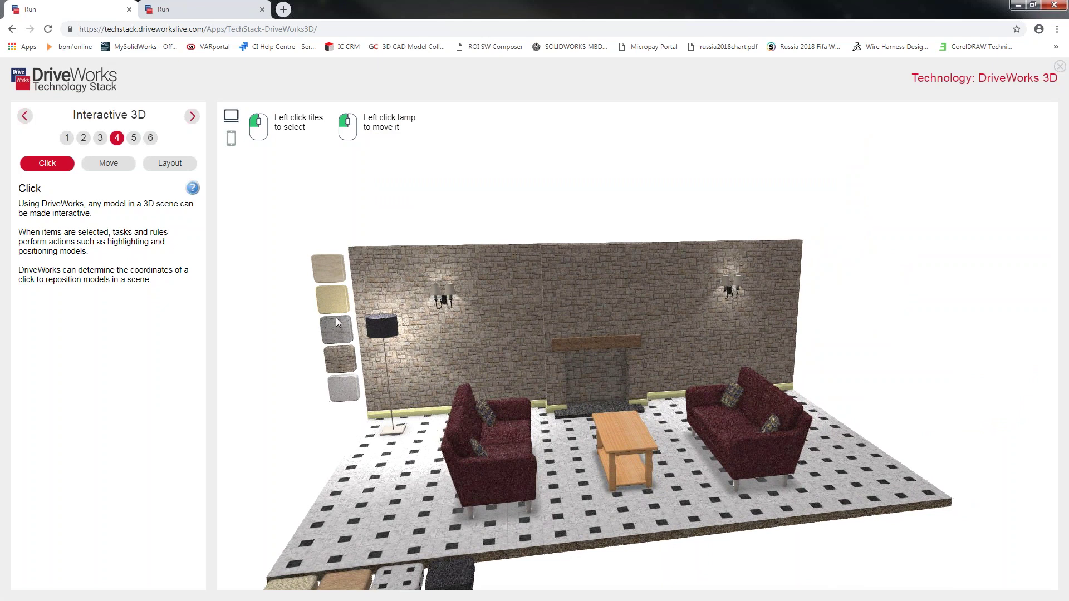
{"action": "left_click", "coordinate": [339, 301]}
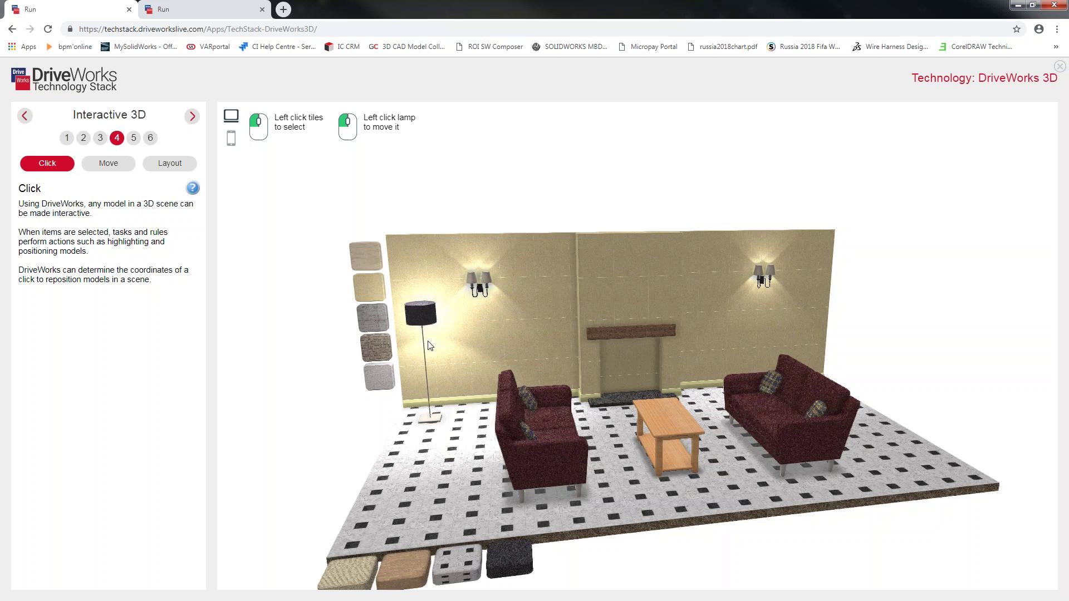
{"action": "left_click", "coordinate": [425, 319]}
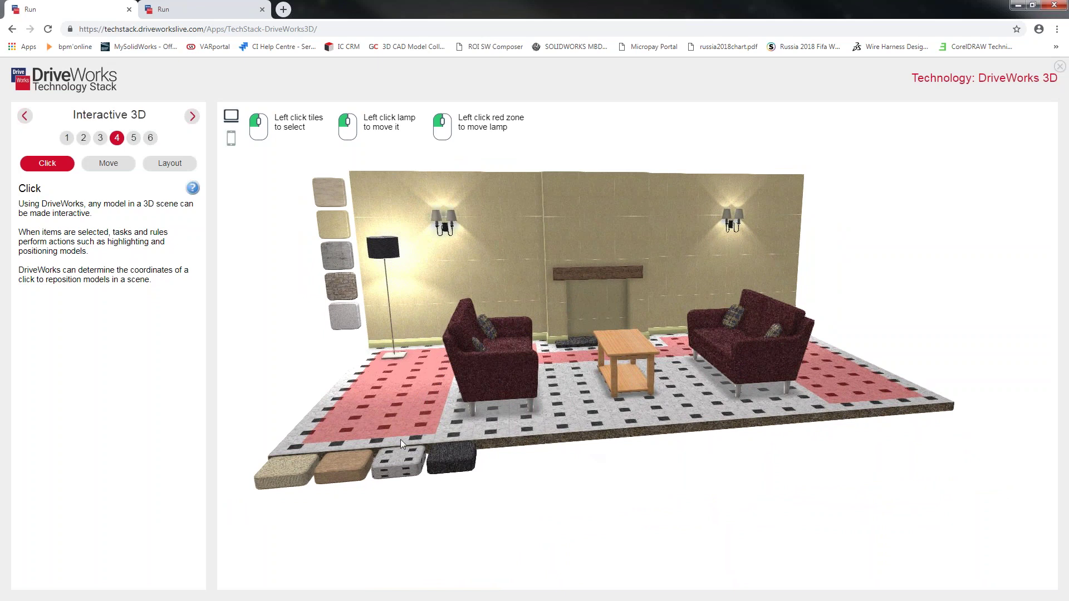
{"action": "left_click", "coordinate": [338, 429]}
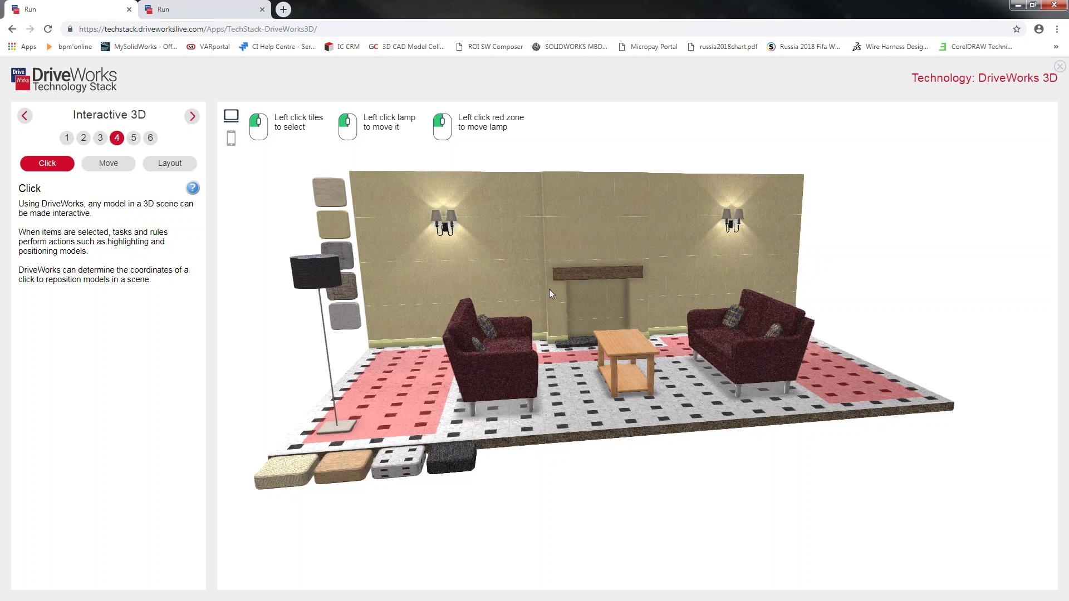
{"action": "left_click", "coordinate": [697, 360]}
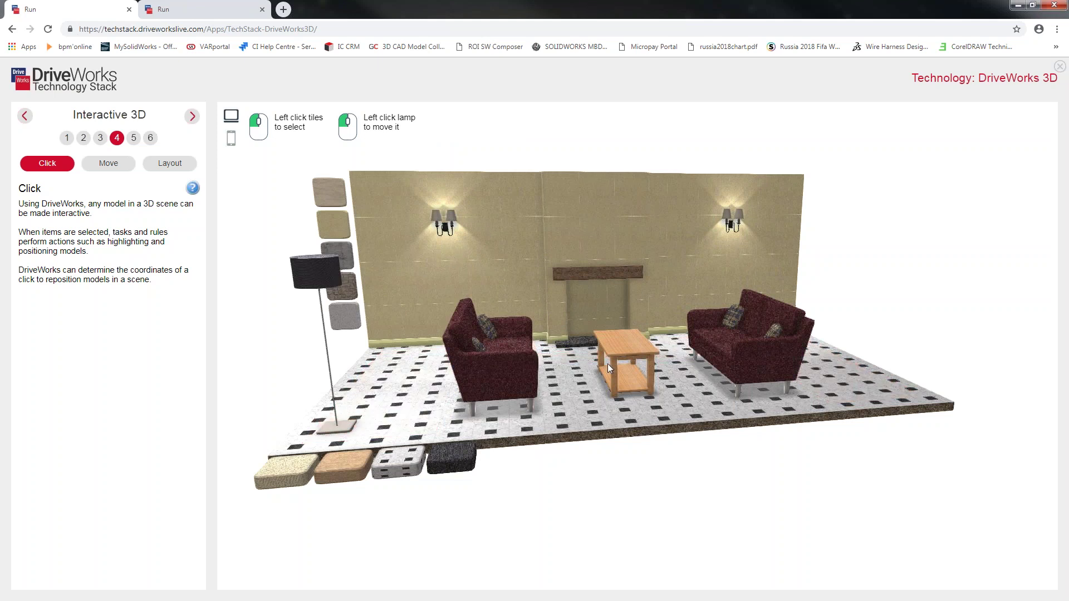
{"action": "left_click", "coordinate": [320, 276]}
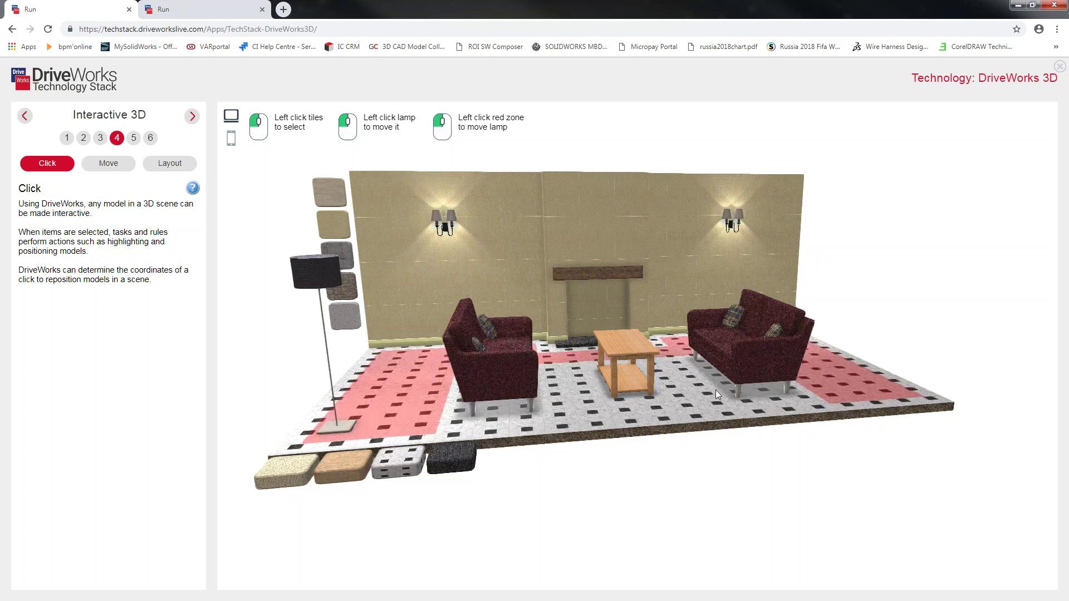
{"action": "left_click", "coordinate": [673, 348]}
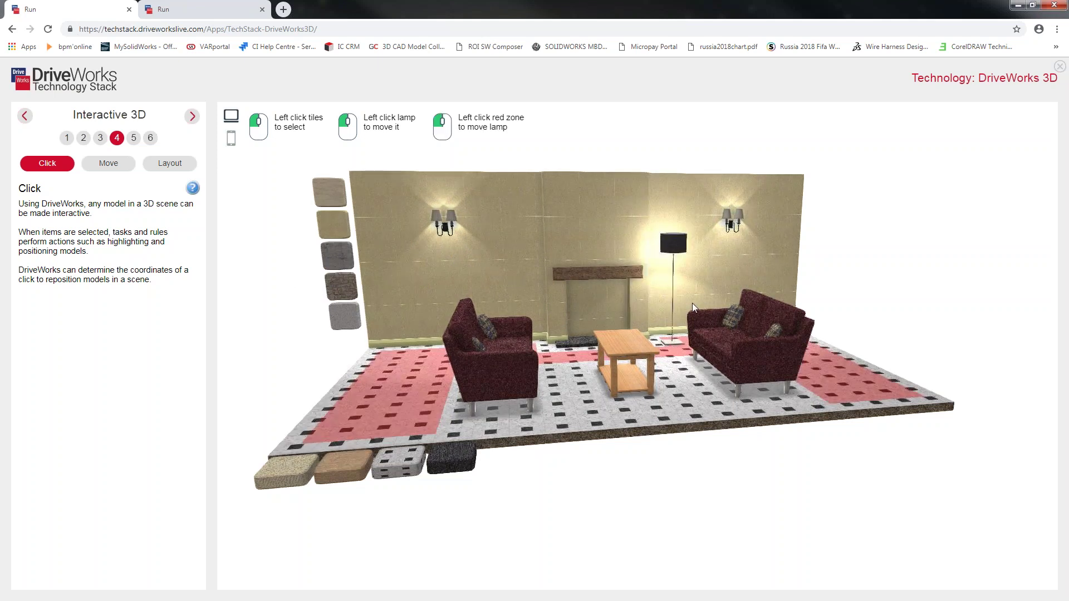
{"action": "mouse_move", "coordinate": [692, 303]}
{"action": "left_mouse_down"}
{"action": "mouse_move", "coordinate": [666, 313]}
{"action": "mouse_move", "coordinate": [675, 315]}
{"action": "left_mouse_up"}
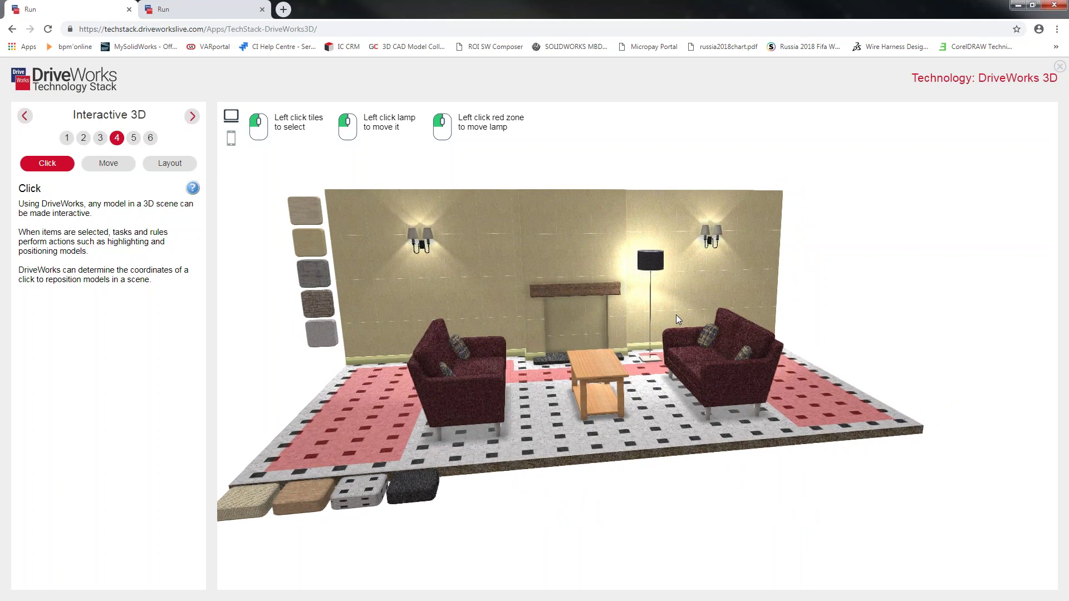
In the Layout demo room, delete the round coffee table and the potted plant between the sofas.
{"action": "left_click", "coordinate": [167, 163]}
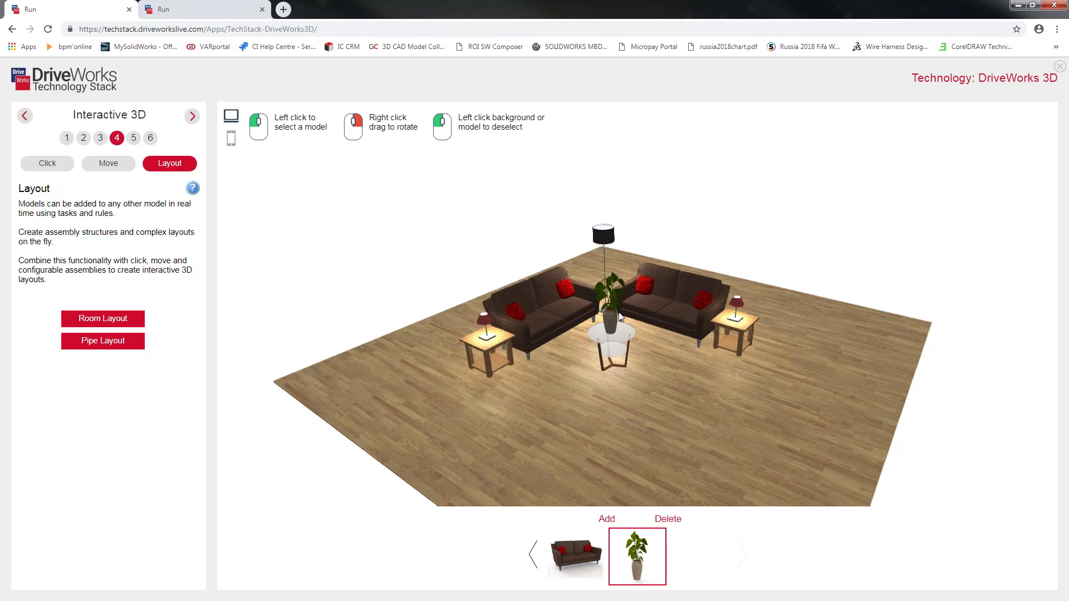
{"action": "left_click", "coordinate": [620, 342]}
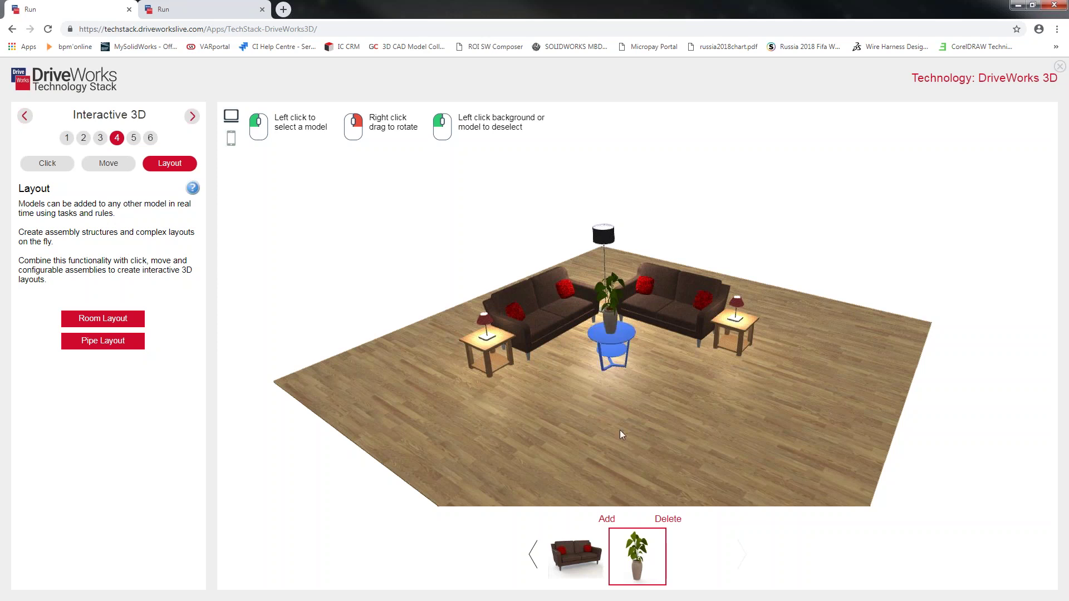
{"action": "key", "text": "Delete"}
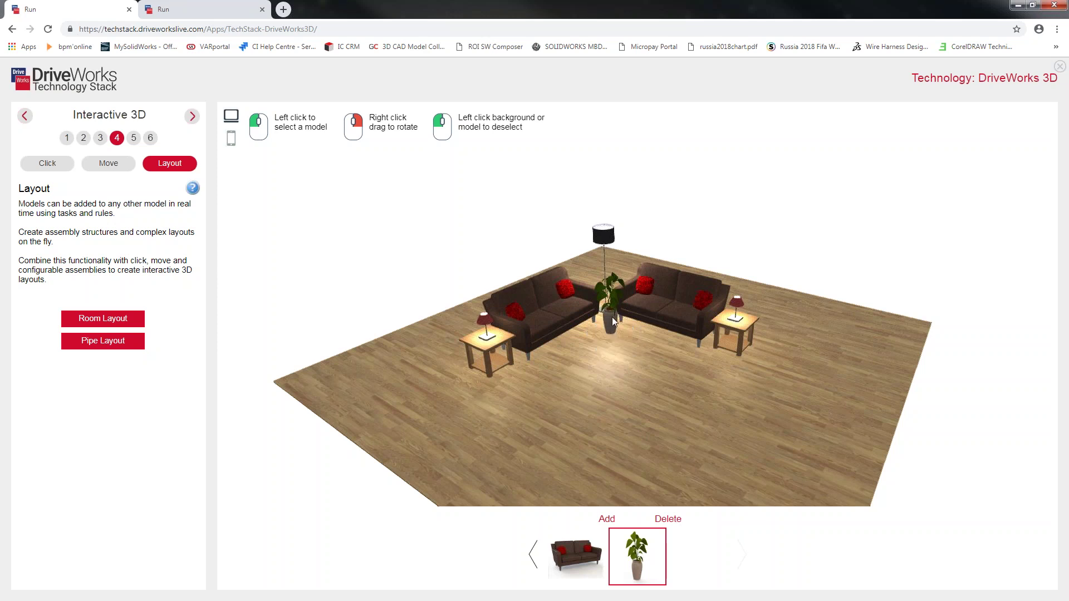
{"action": "left_click", "coordinate": [612, 316]}
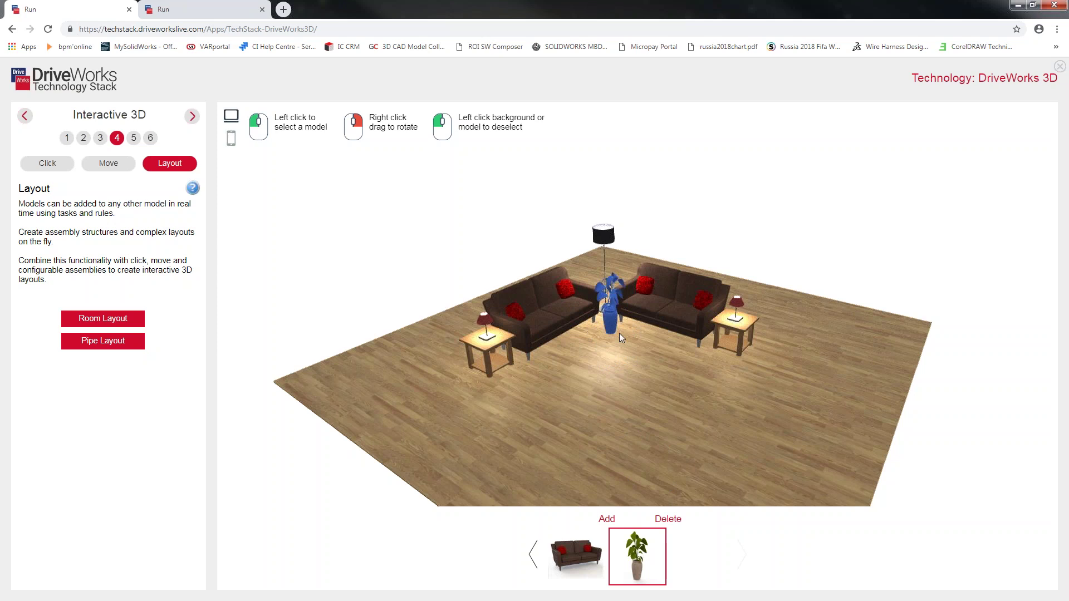
{"action": "left_click", "coordinate": [668, 520]}
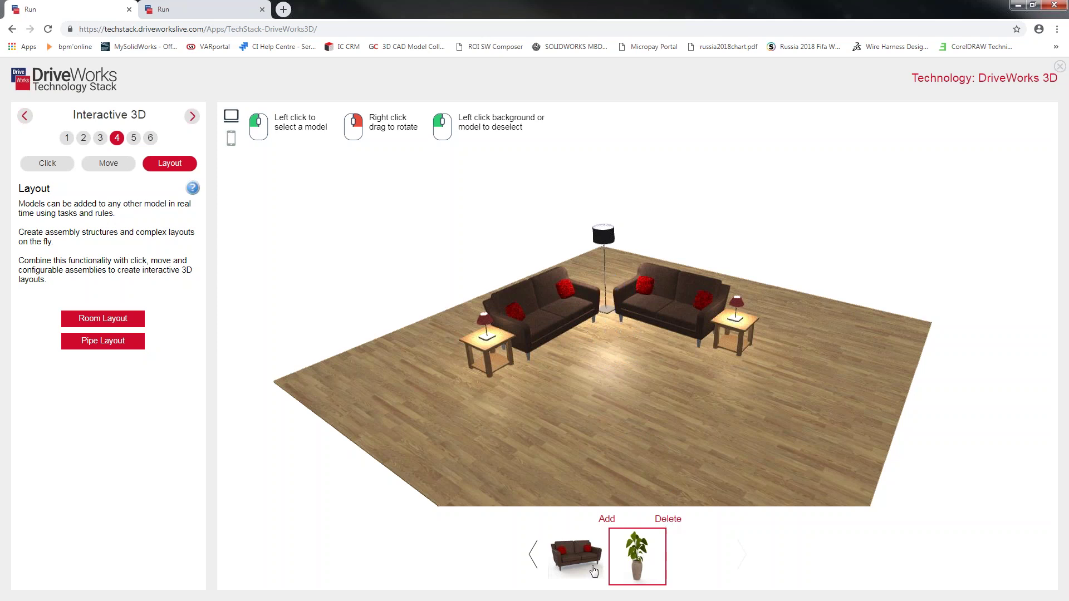
{"action": "left_click", "coordinate": [533, 557]}
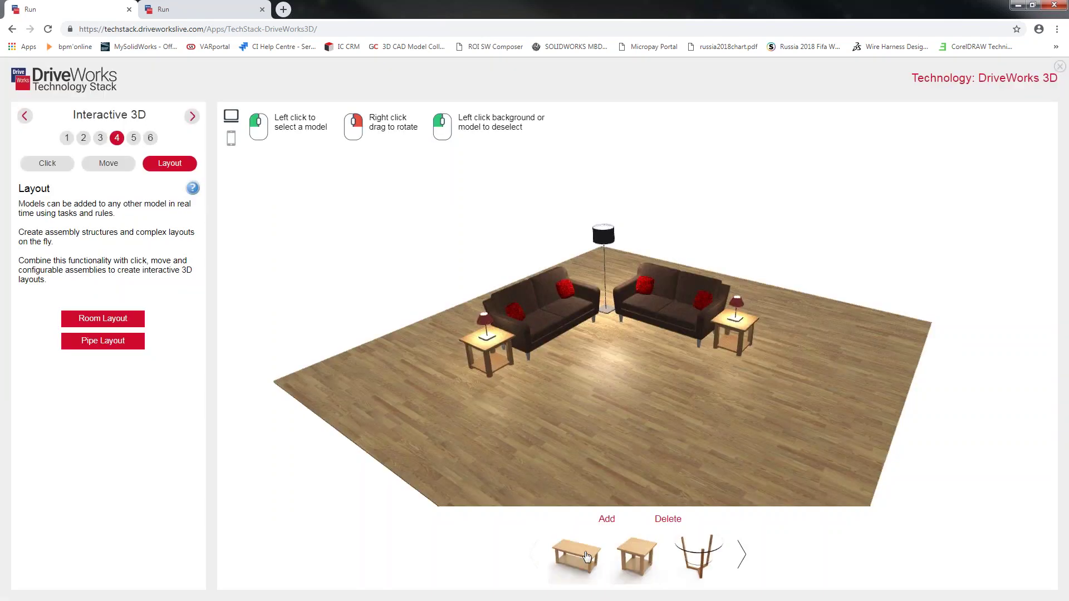
Add the rectangular wooden coffee table between the two sofas.
{"action": "left_click", "coordinate": [587, 556]}
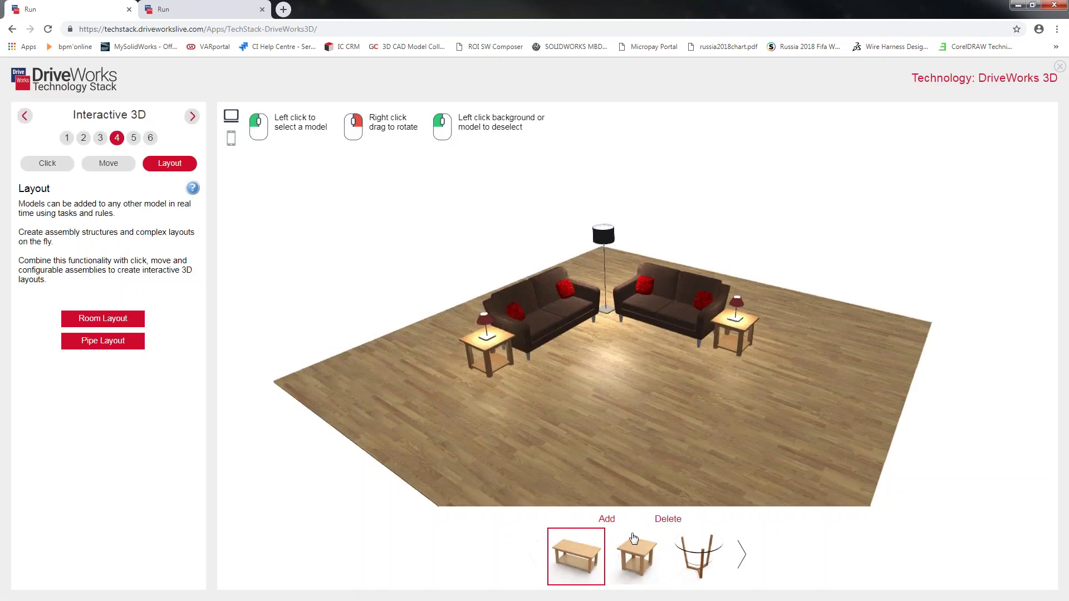
{"action": "left_click", "coordinate": [609, 520]}
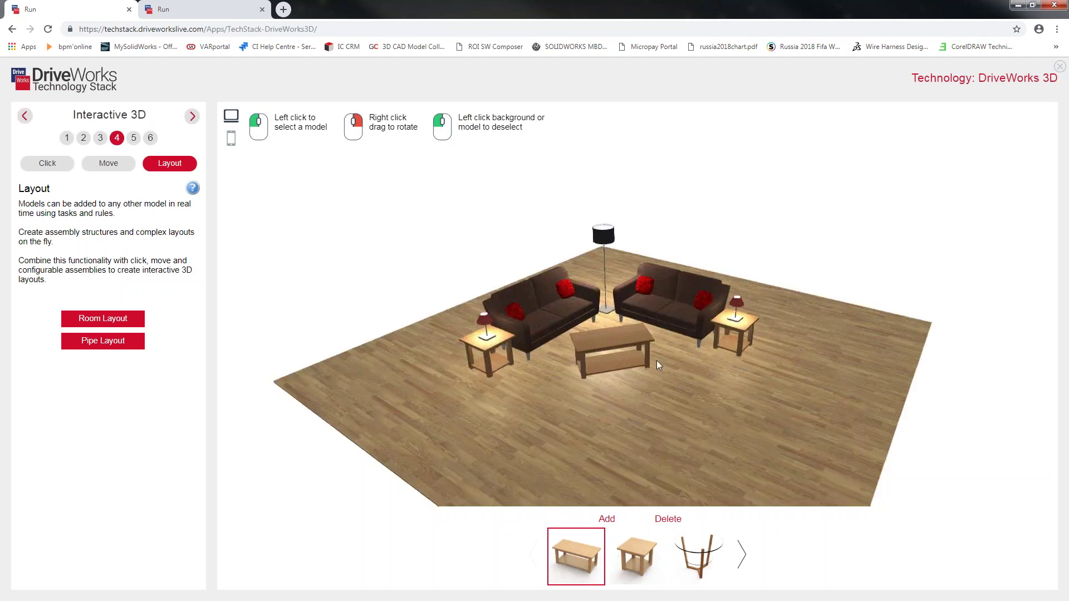
{"action": "right_click_drag", "start_coordinate": [613, 388], "coordinate": [600, 365]}
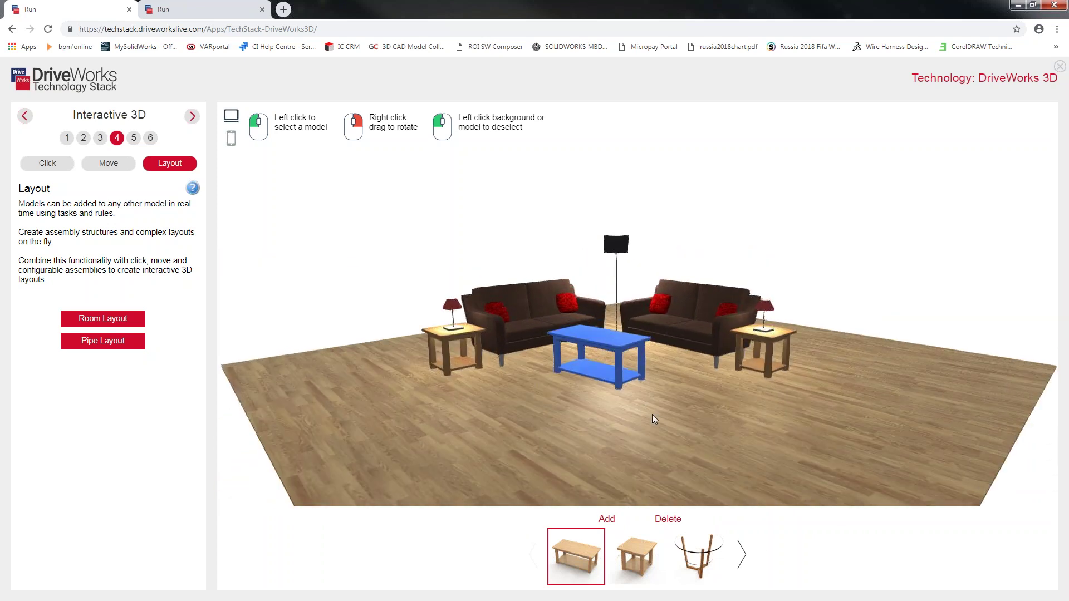
{"action": "left_click", "coordinate": [741, 554]}
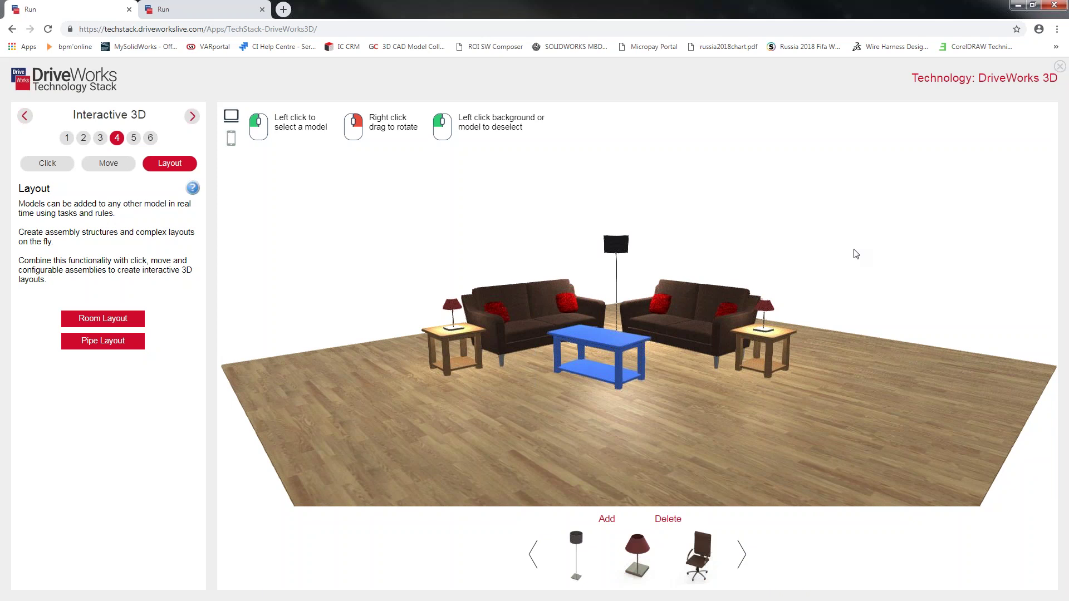
{"action": "left_click", "coordinate": [740, 550]}
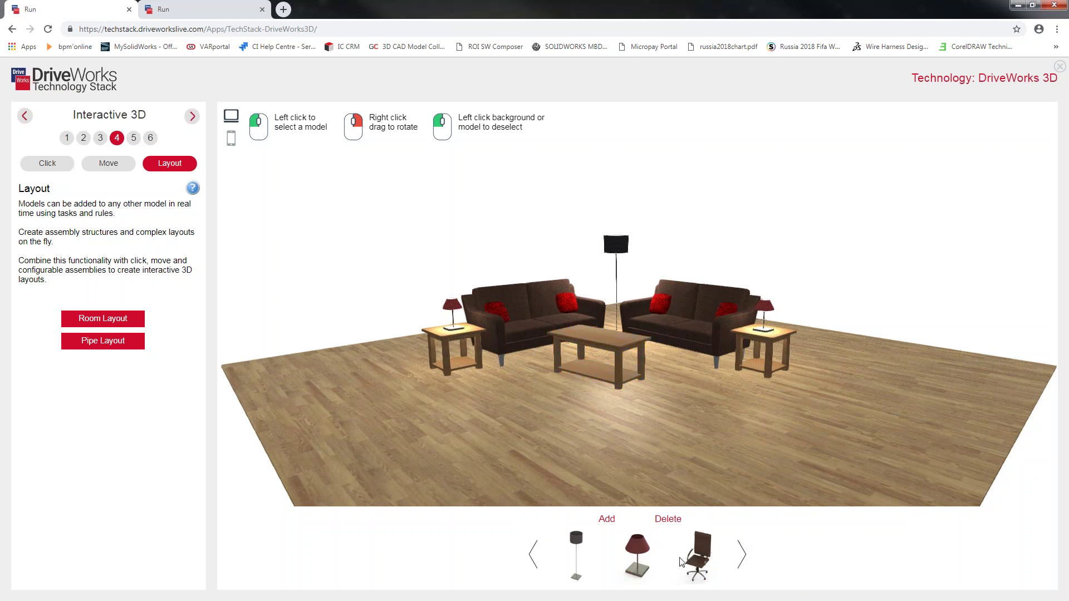
Add the potted plant model to the room.
{"action": "left_click", "coordinate": [743, 558]}
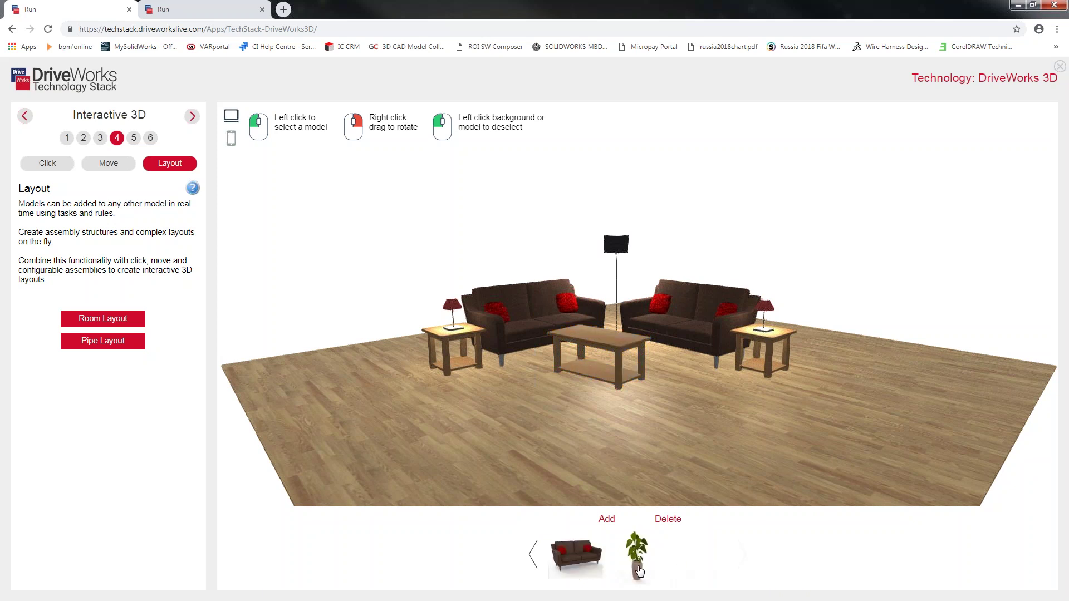
{"action": "left_click", "coordinate": [637, 567]}
{"action": "left_click", "coordinate": [607, 520]}
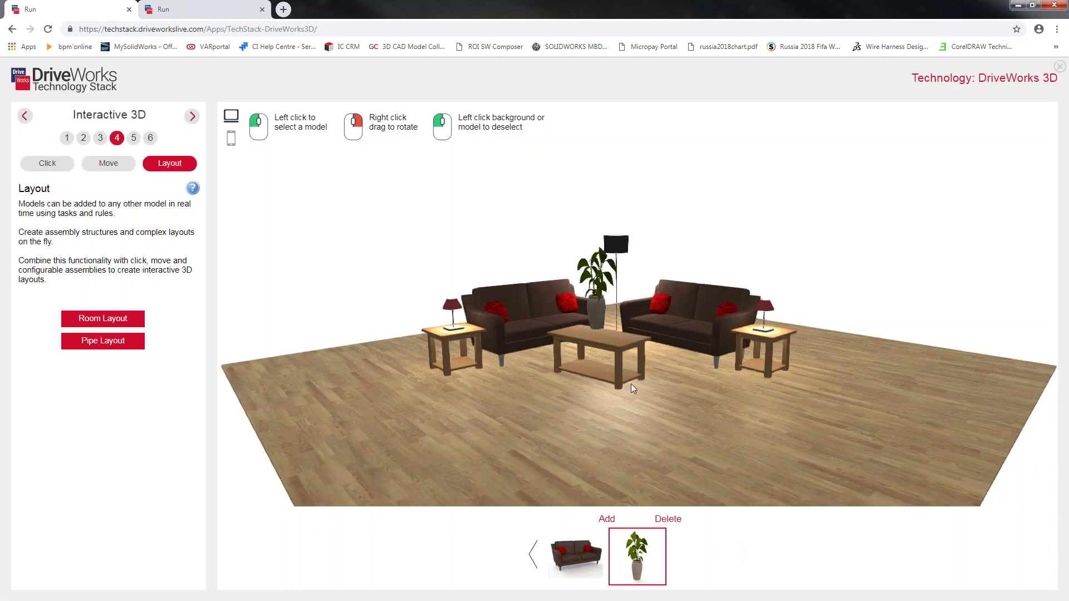
{"action": "right_click_drag", "start_coordinate": [633, 387], "coordinate": [555, 405]}
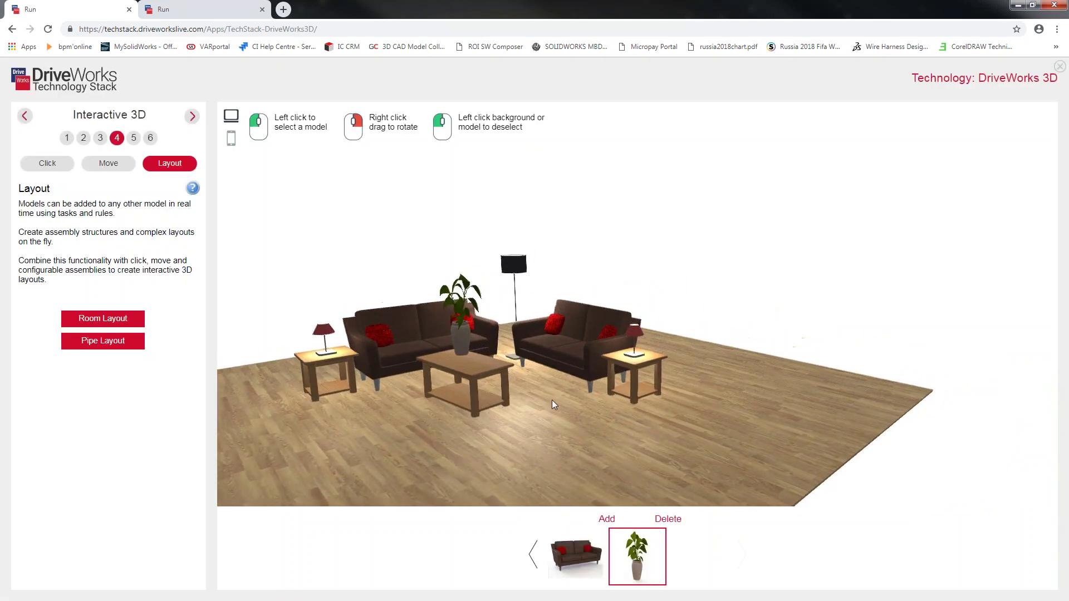
Move the potted plant onto the floor at the right, then switch to the Pipe Layout demo.
{"action": "left_click", "coordinate": [463, 345]}
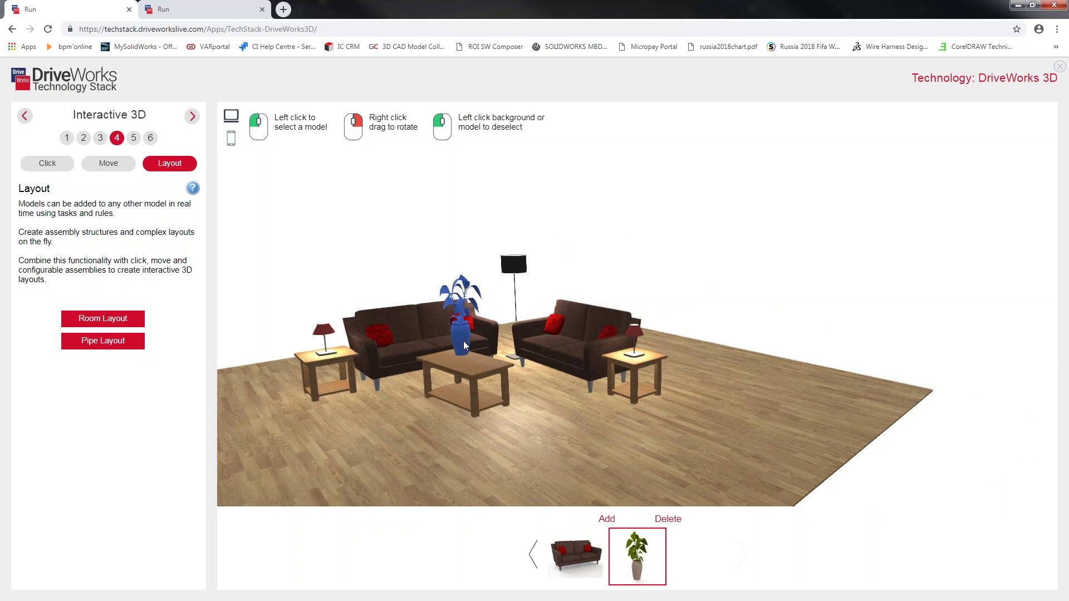
{"action": "left_click", "coordinate": [655, 359]}
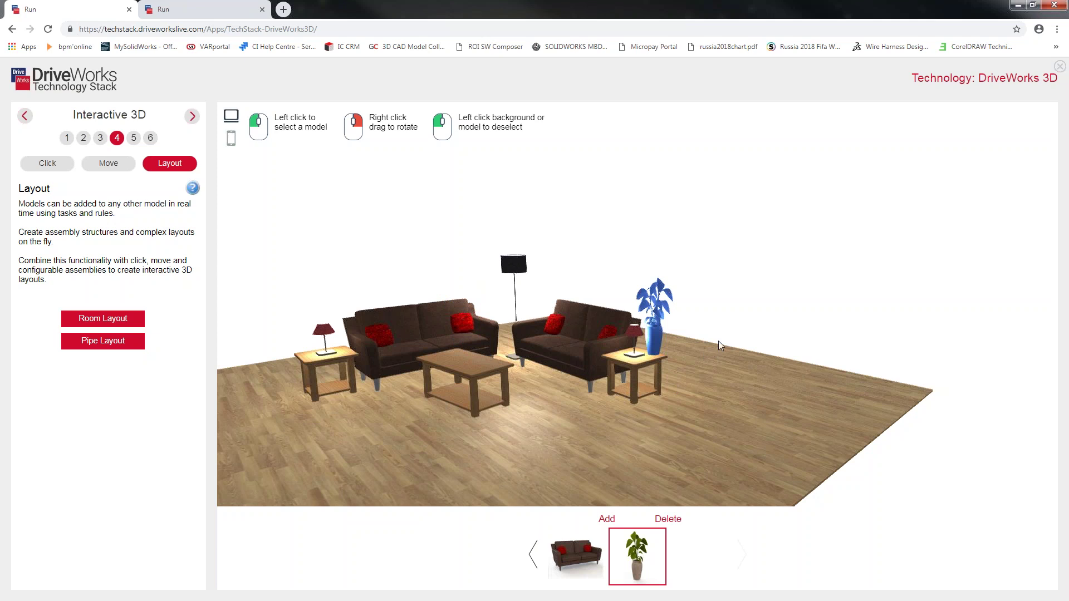
{"action": "left_click", "coordinate": [760, 297]}
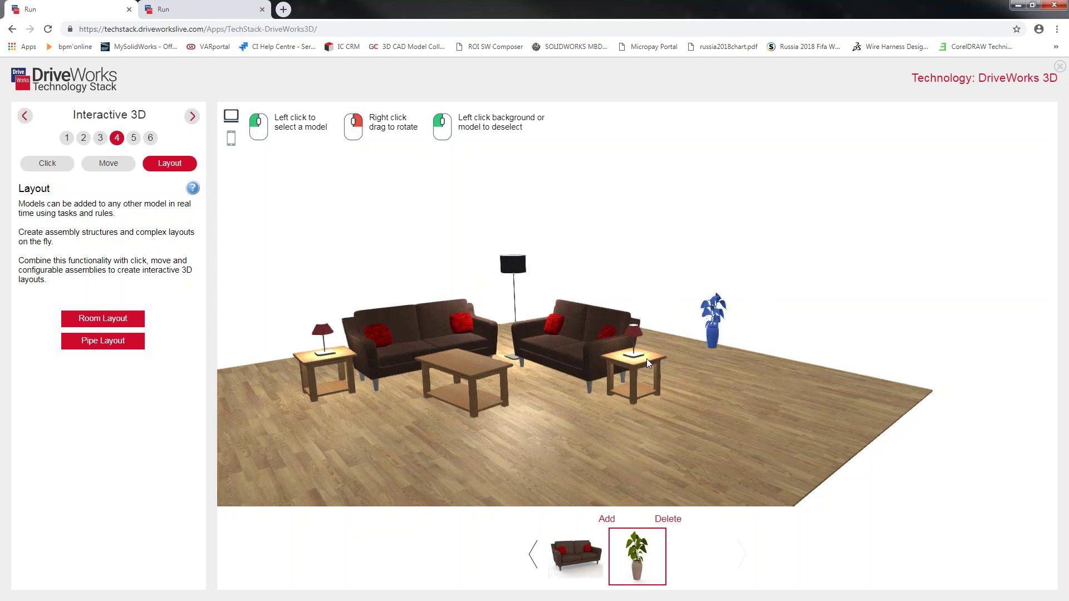
{"action": "left_click", "coordinate": [759, 296]}
{"action": "right_click_drag", "start_coordinate": [840, 299], "coordinate": [748, 308]}
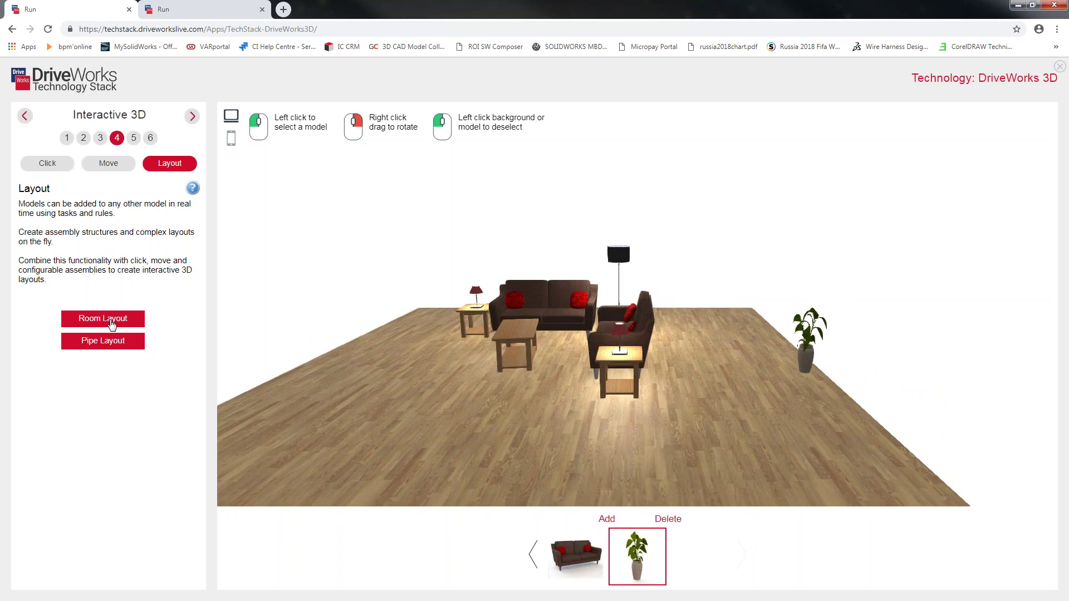
{"action": "left_click", "coordinate": [115, 344]}
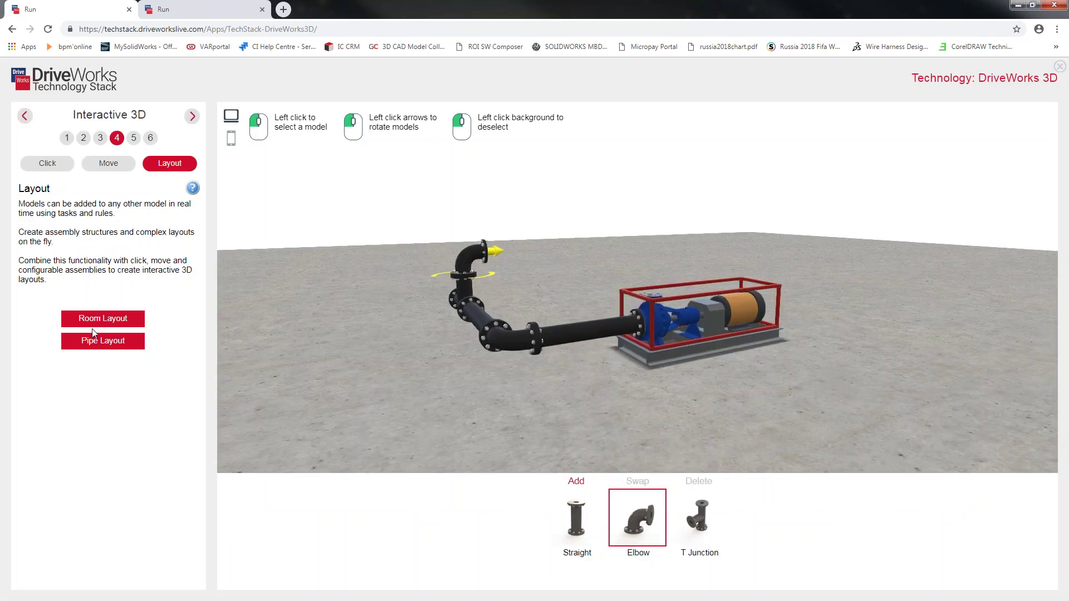
Replace the elbow at the end of the pipe run with a T Junction fitting.
{"action": "right_click_drag", "start_coordinate": [497, 344], "coordinate": [568, 363]}
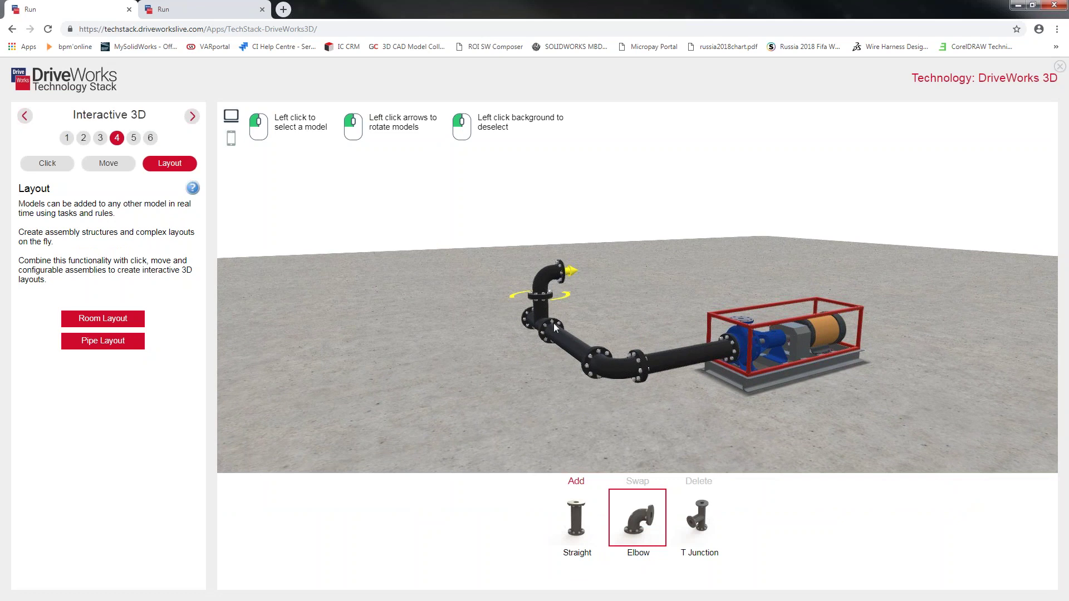
{"action": "left_click", "coordinate": [550, 295]}
{"action": "left_click", "coordinate": [704, 526]}
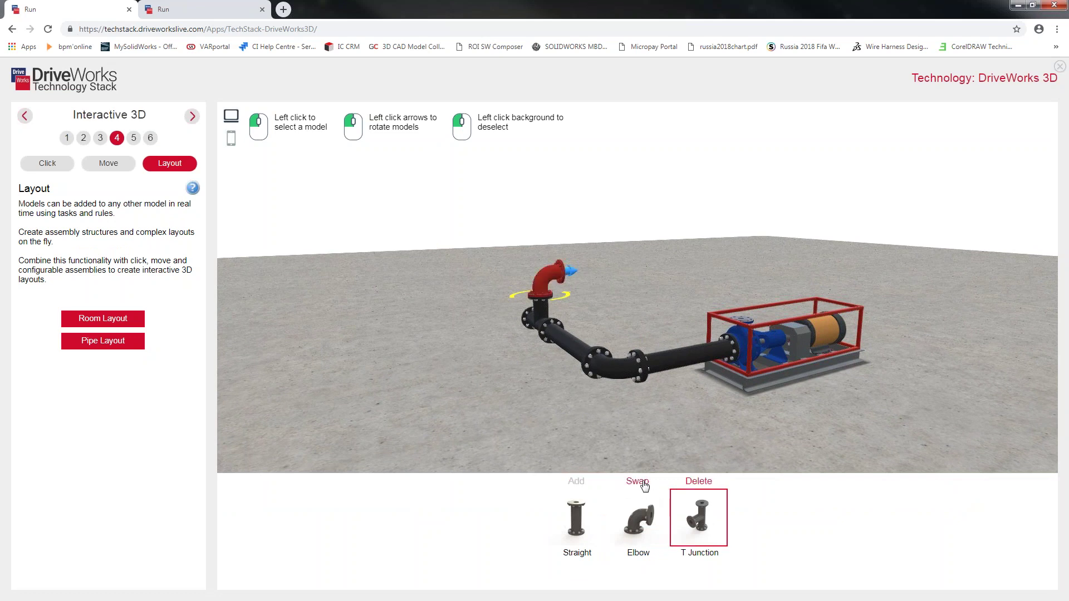
{"action": "left_click", "coordinate": [637, 481]}
{"action": "right_click_drag", "start_coordinate": [549, 343], "coordinate": [673, 379]}
Rotate the T junction until its side branch points left, then deselect it.
{"action": "scroll", "coordinate": [738, 340], "scroll_direction": "up", "scroll_amount": 5}
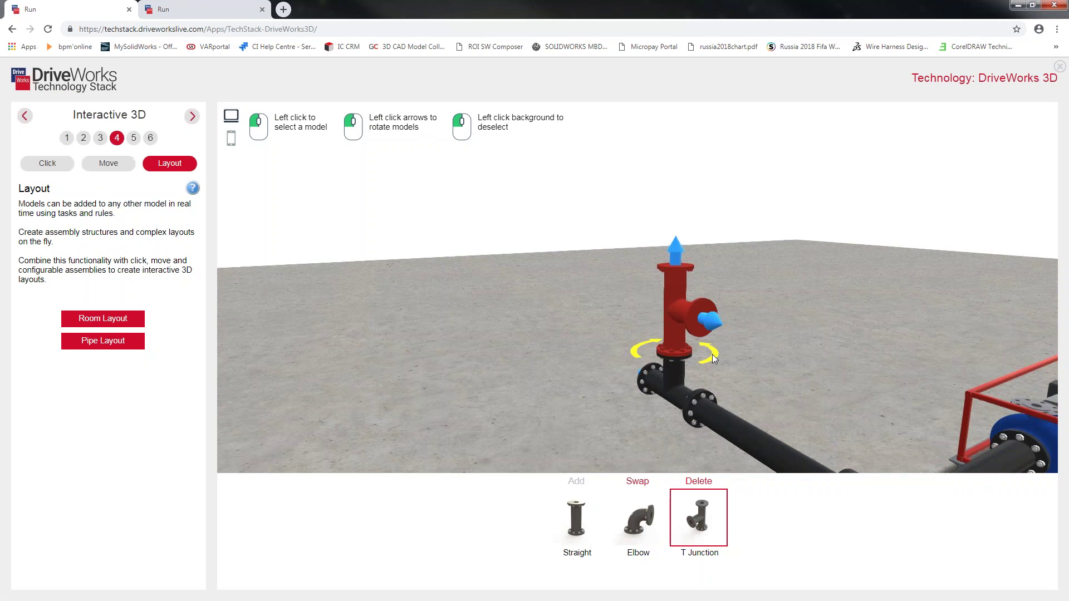
{"action": "left_click", "coordinate": [713, 354]}
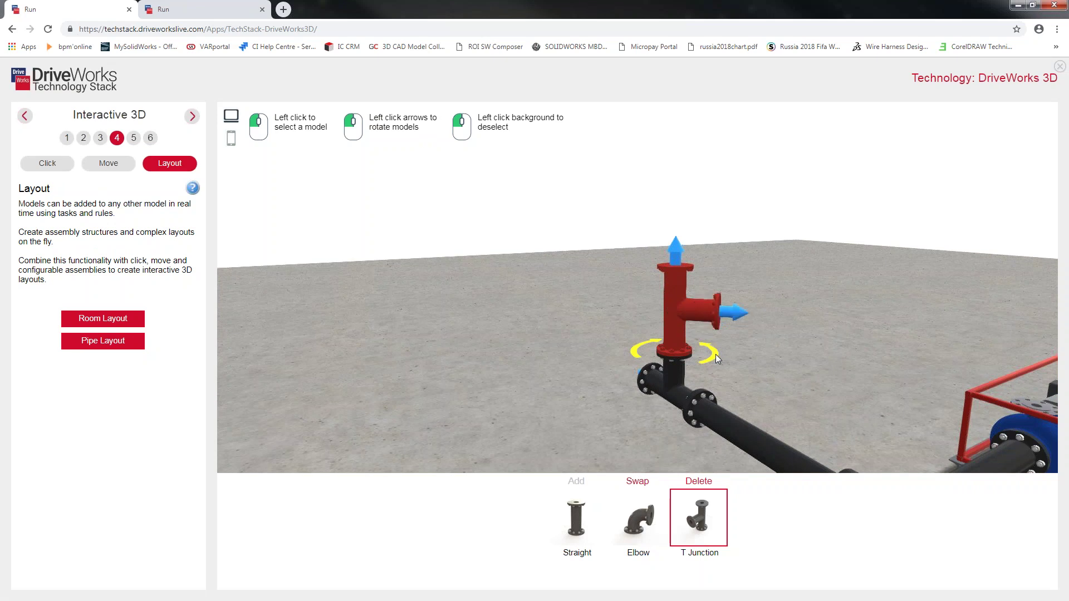
{"action": "left_click", "coordinate": [716, 354]}
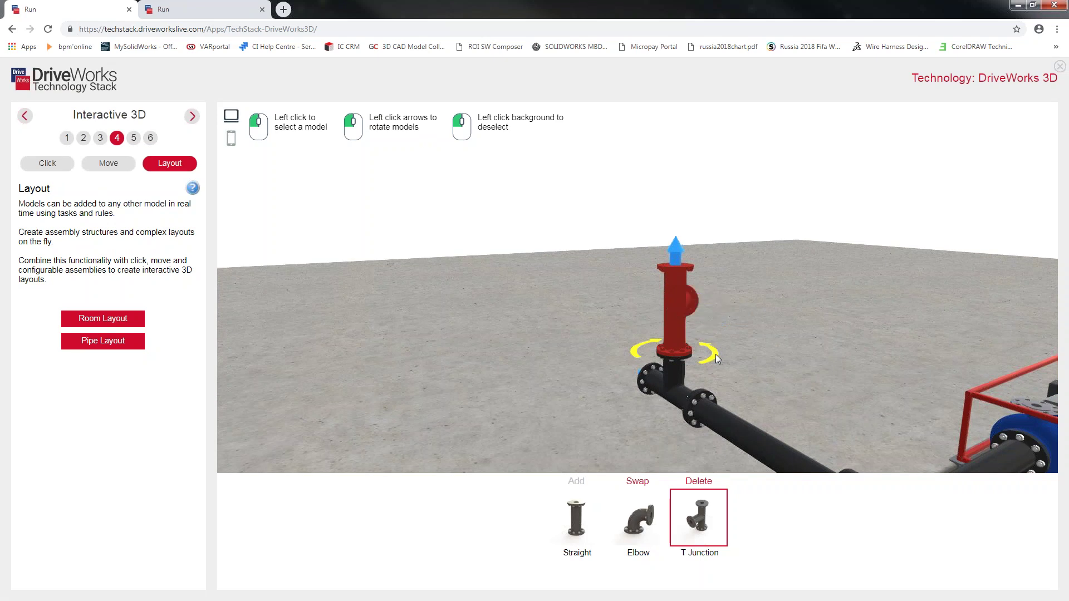
{"action": "left_click", "coordinate": [715, 354]}
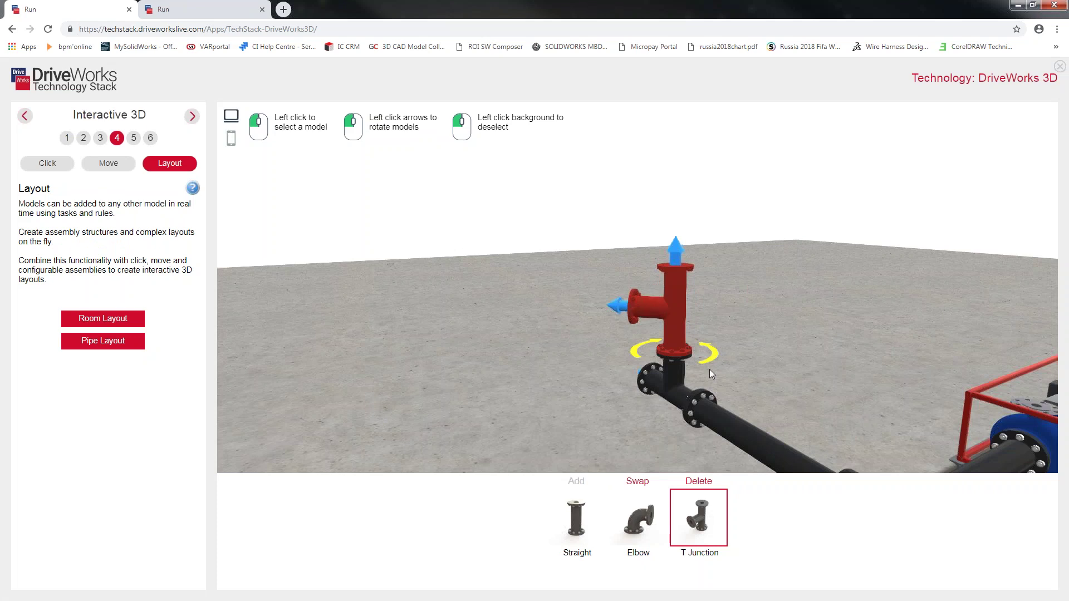
{"action": "left_click", "coordinate": [715, 359]}
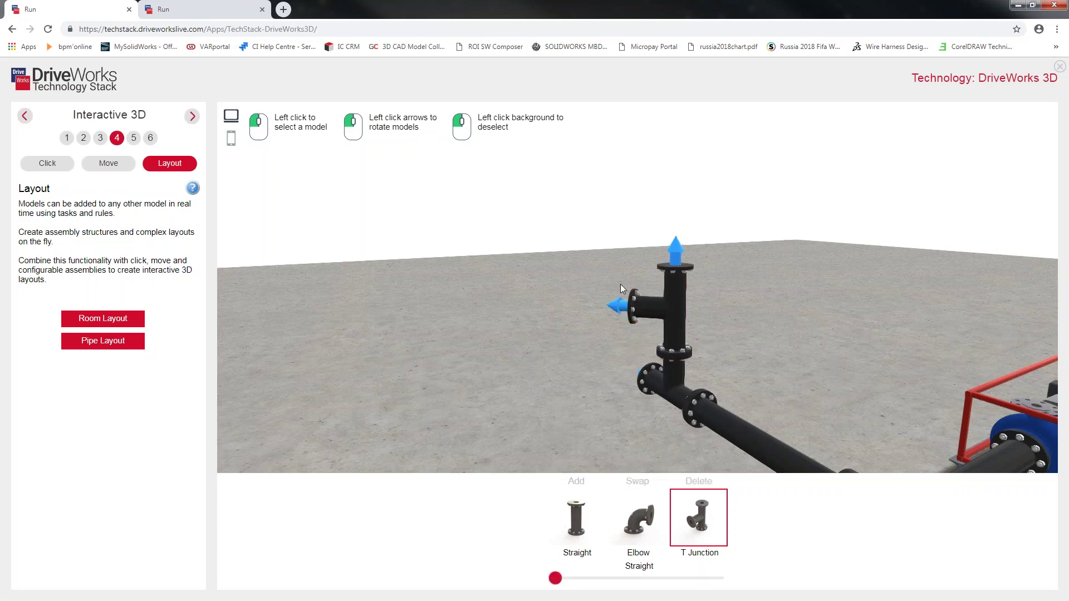
{"action": "right_click_drag", "start_coordinate": [671, 349], "coordinate": [646, 253]}
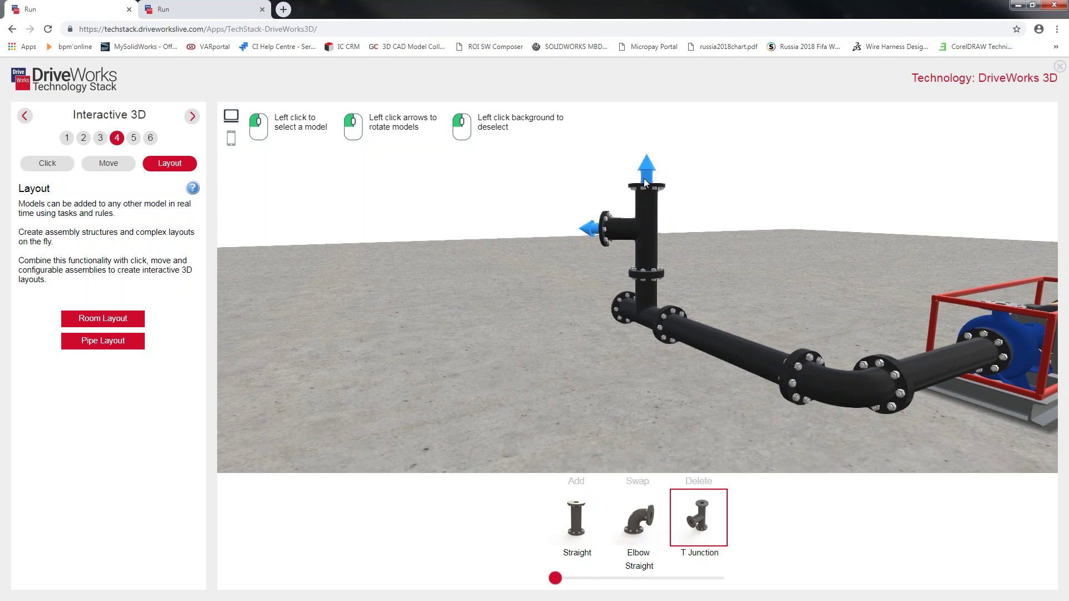
Attach a straight pipe to the T junction's left outlet and lengthen it.
{"action": "left_click", "coordinate": [587, 228]}
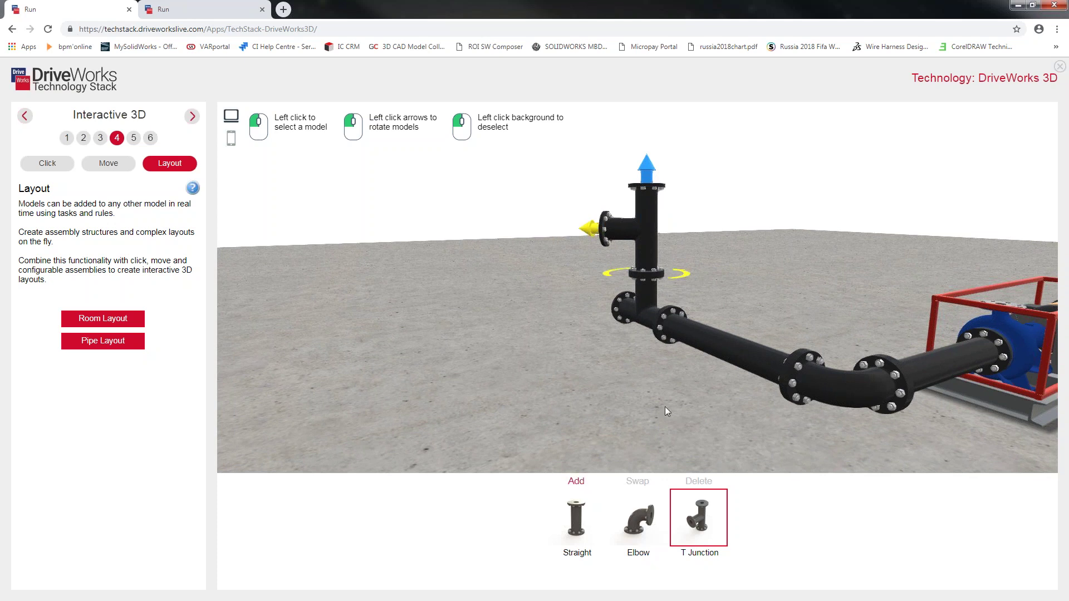
{"action": "left_click", "coordinate": [580, 521]}
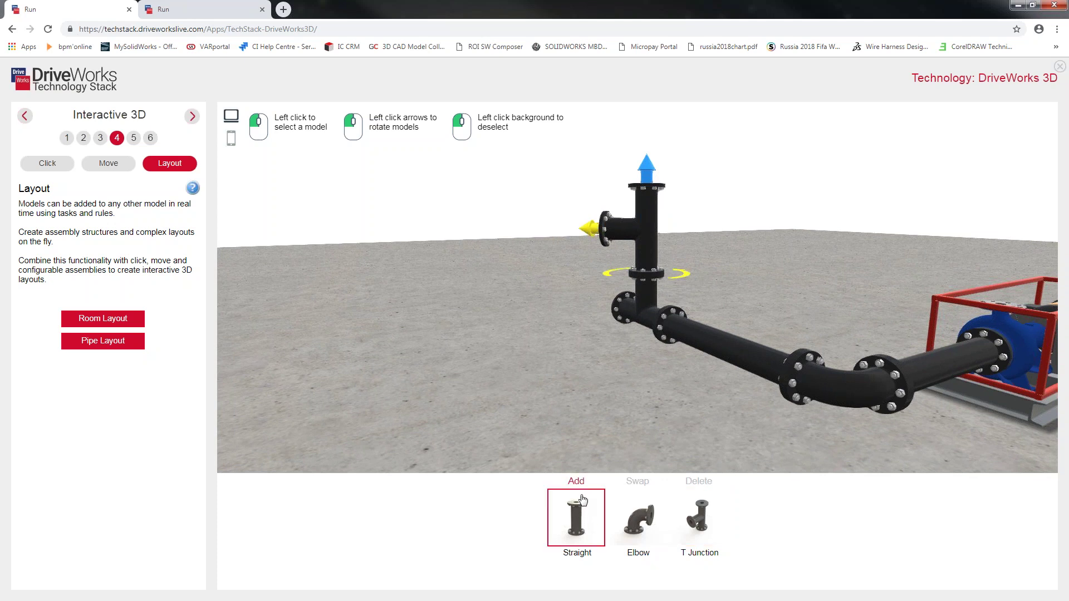
{"action": "left_click", "coordinate": [581, 486]}
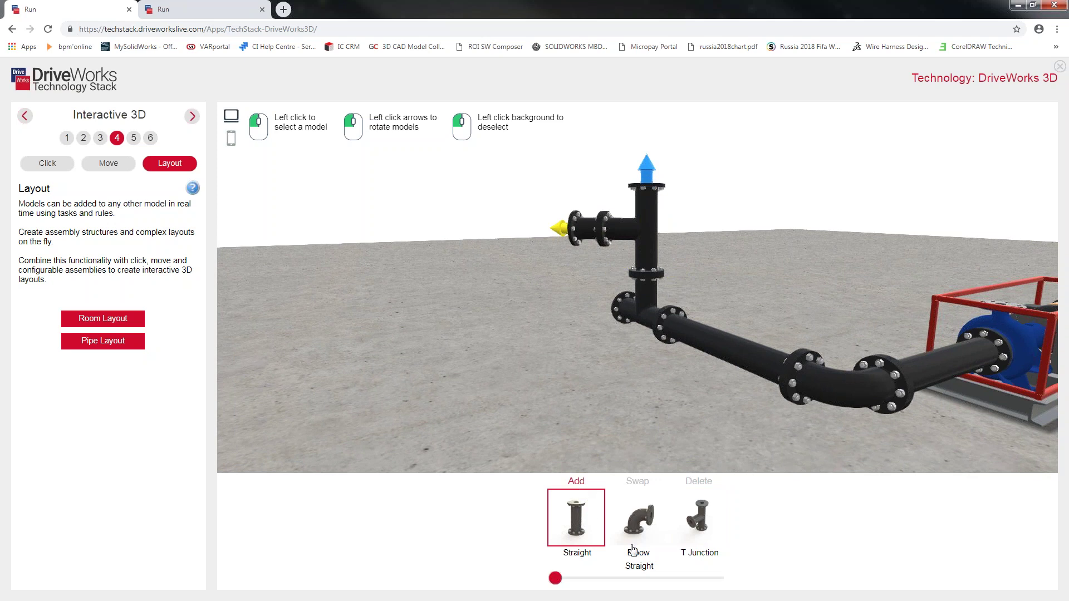
{"action": "left_click_drag", "start_coordinate": [572, 583], "coordinate": [655, 577]}
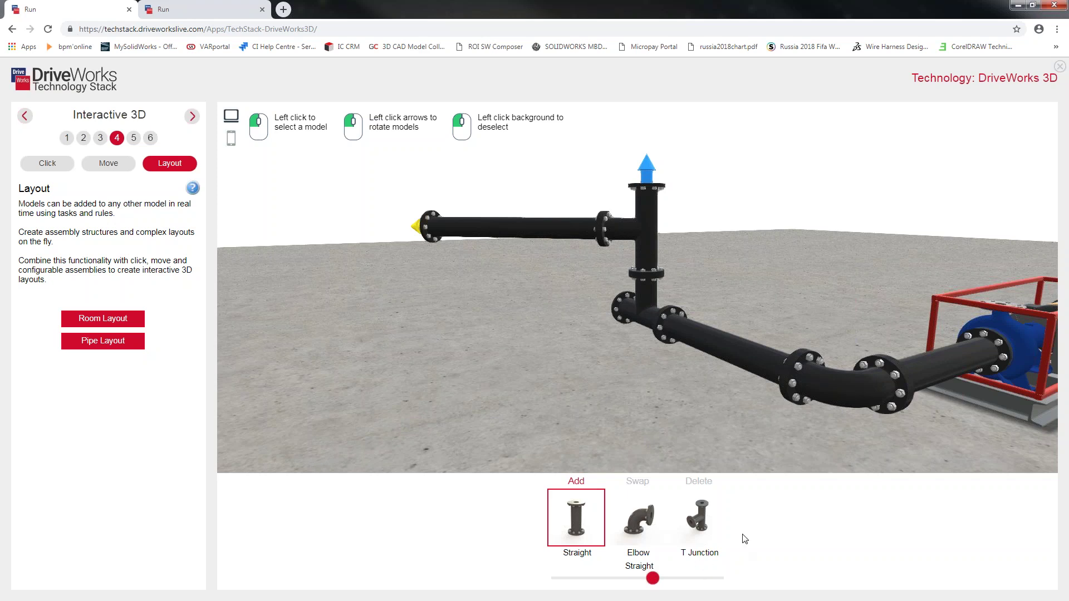
Choose an elbow for the T junction's top outlet and pan toward the pump skid.
{"action": "left_click", "coordinate": [651, 523]}
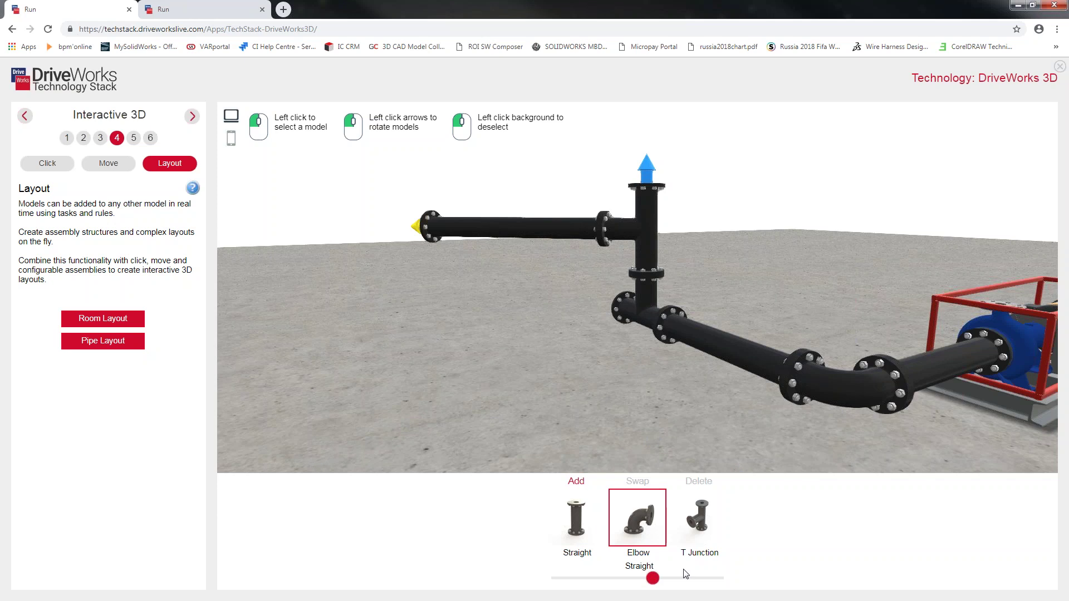
{"action": "left_click", "coordinate": [649, 172]}
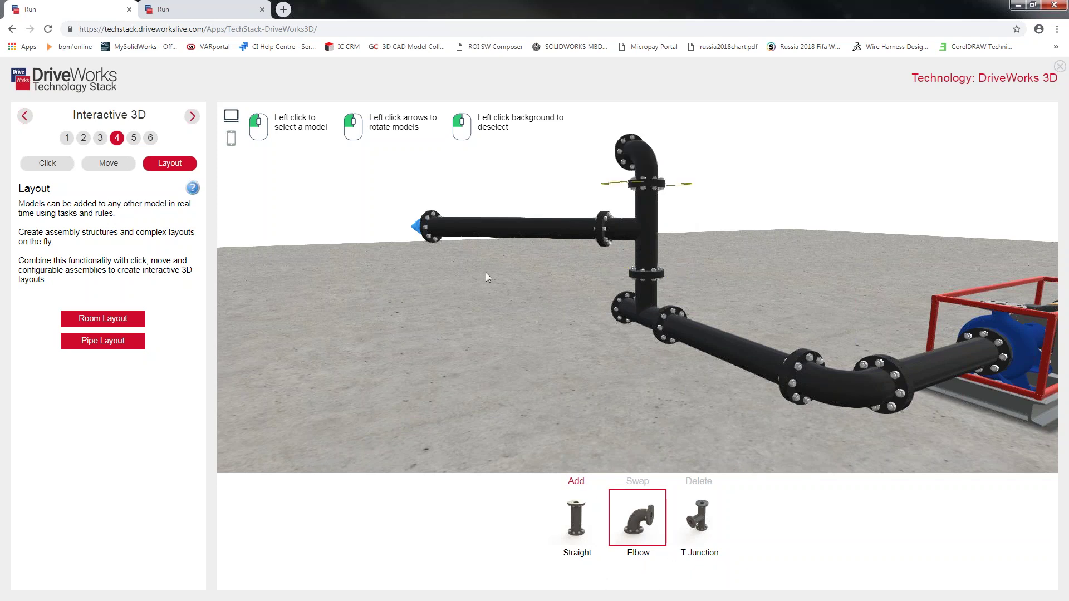
{"action": "right_click_drag", "start_coordinate": [488, 276], "coordinate": [576, 332]}
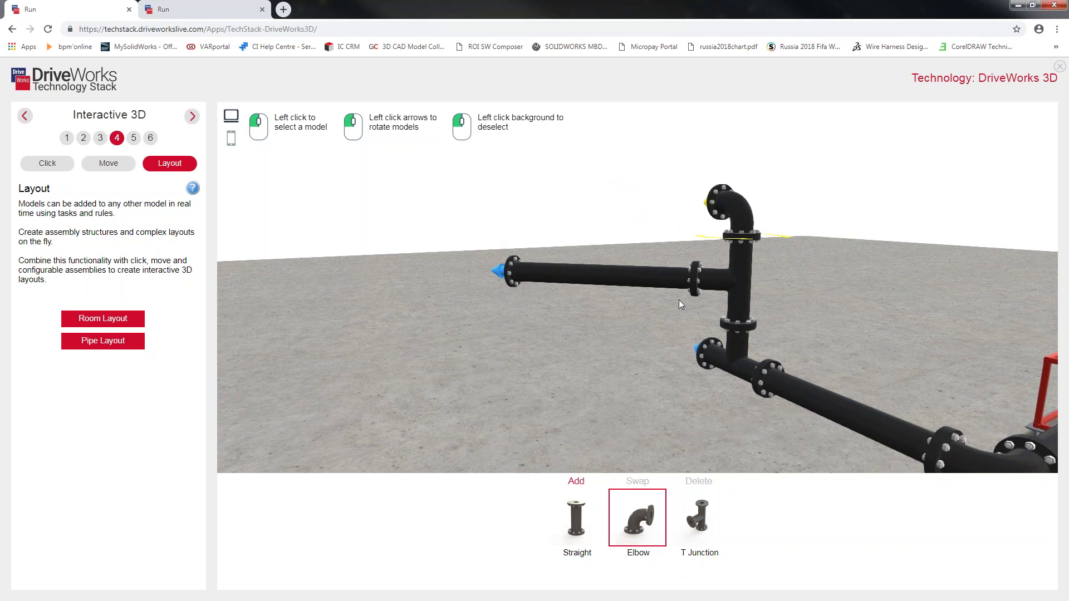
{"action": "right_click_drag", "start_coordinate": [654, 327], "coordinate": [506, 298]}
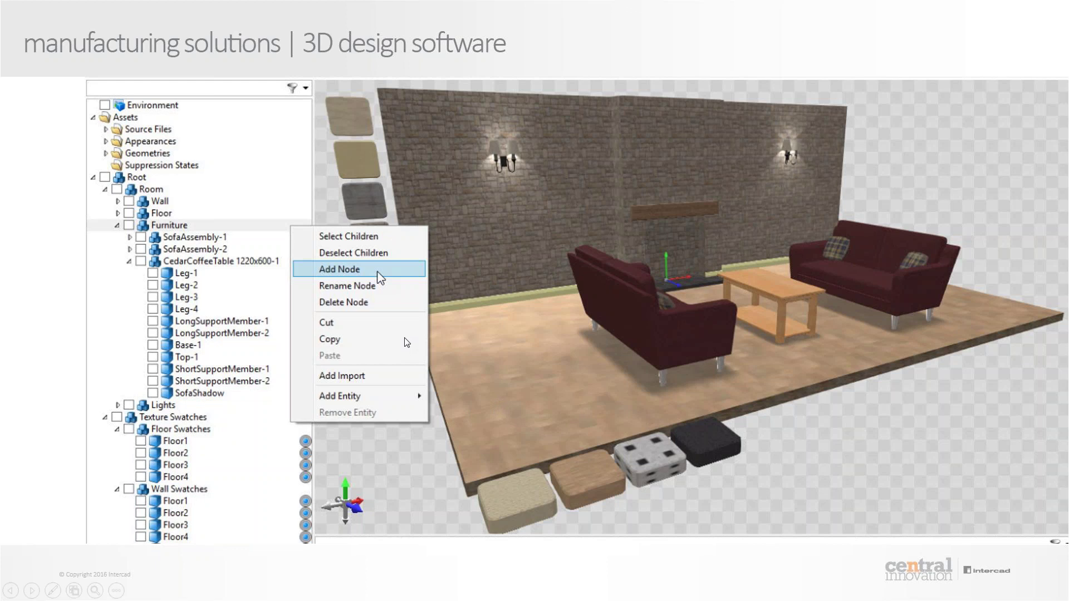
Reveal the Add Entity submenu animation, then advance to the Properties slide showing the RackMax configurator.
{"action": "left_click", "coordinate": [382, 367]}
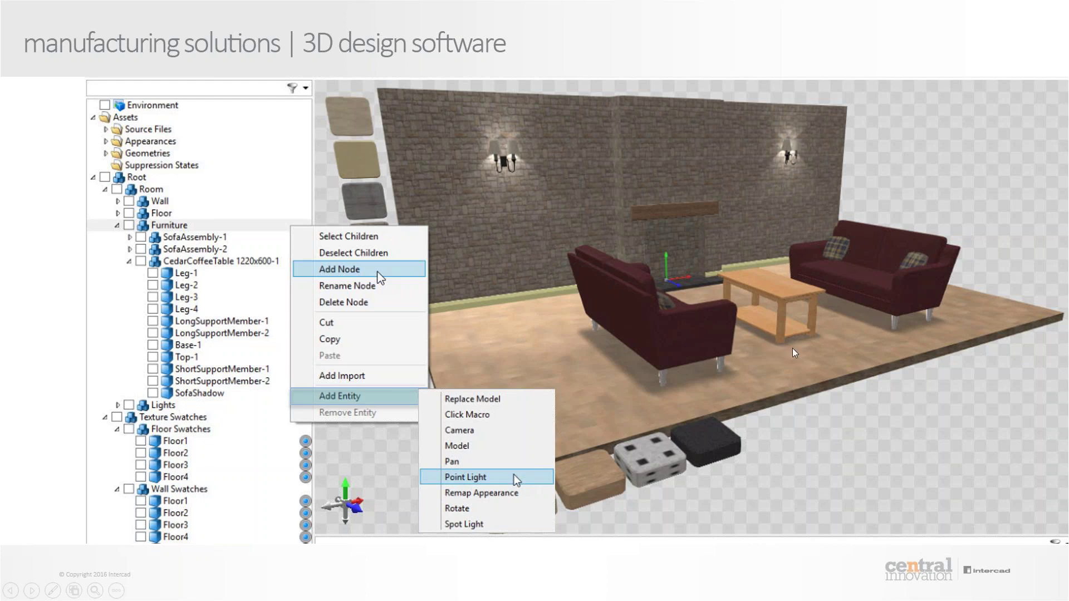
{"action": "left_click", "coordinate": [794, 353]}
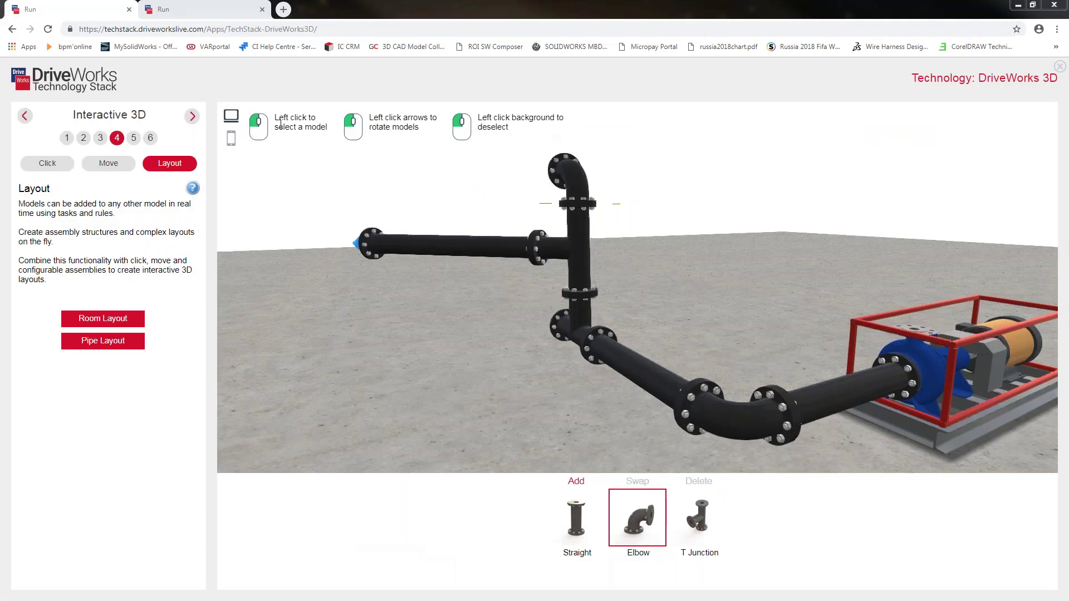
In the live configurator, set Heavy rating, Aluminium shelves and Wheels, then show the Size settings.
{"action": "key", "text": "ctrl+Tab"}
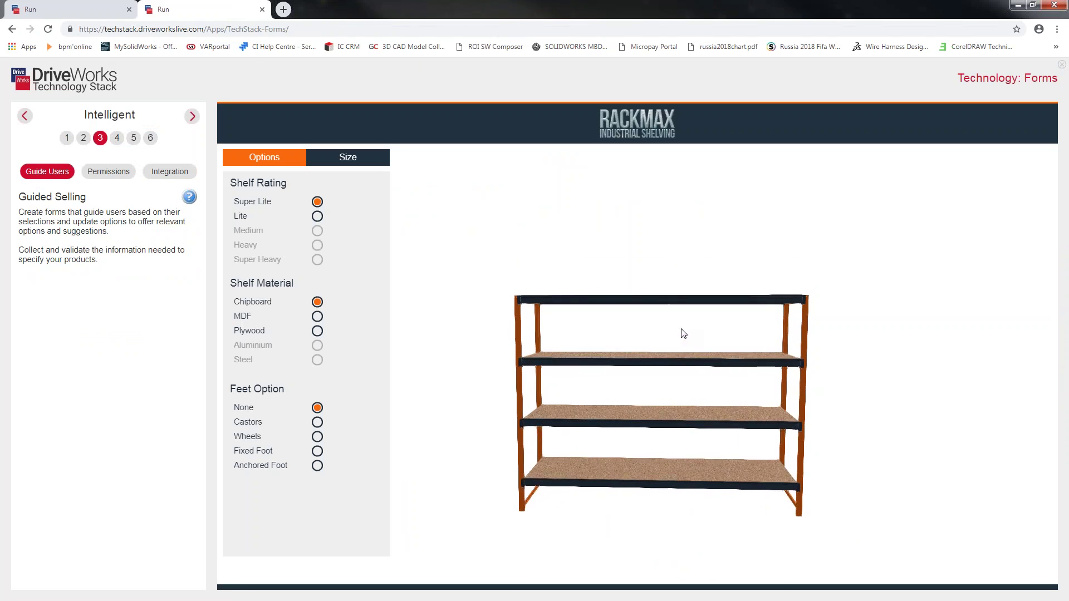
{"action": "left_click_drag", "start_coordinate": [583, 350], "coordinate": [547, 368]}
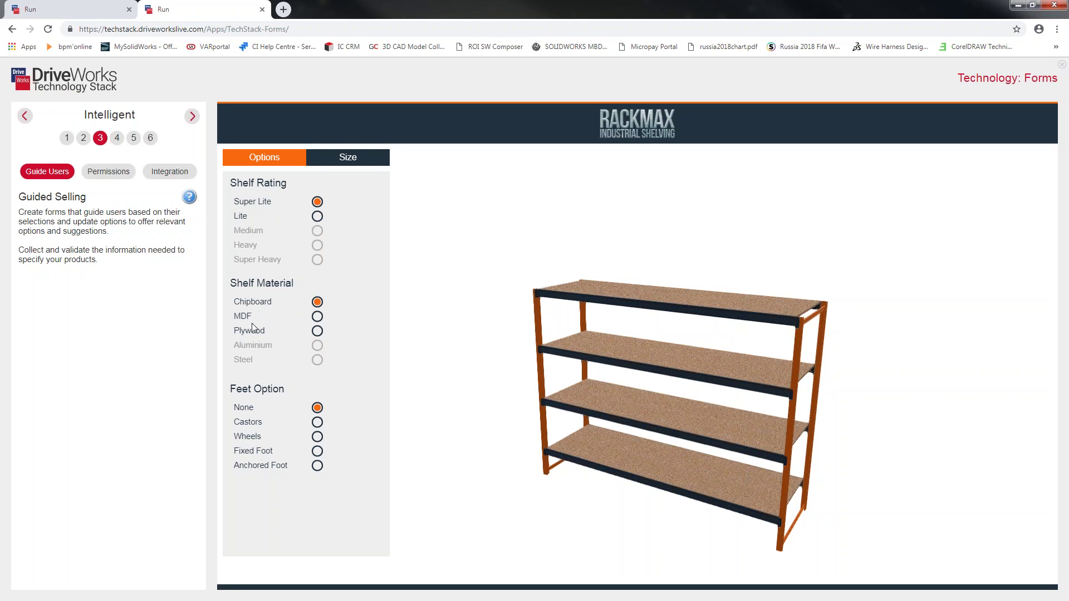
{"action": "left_click", "coordinate": [318, 216]}
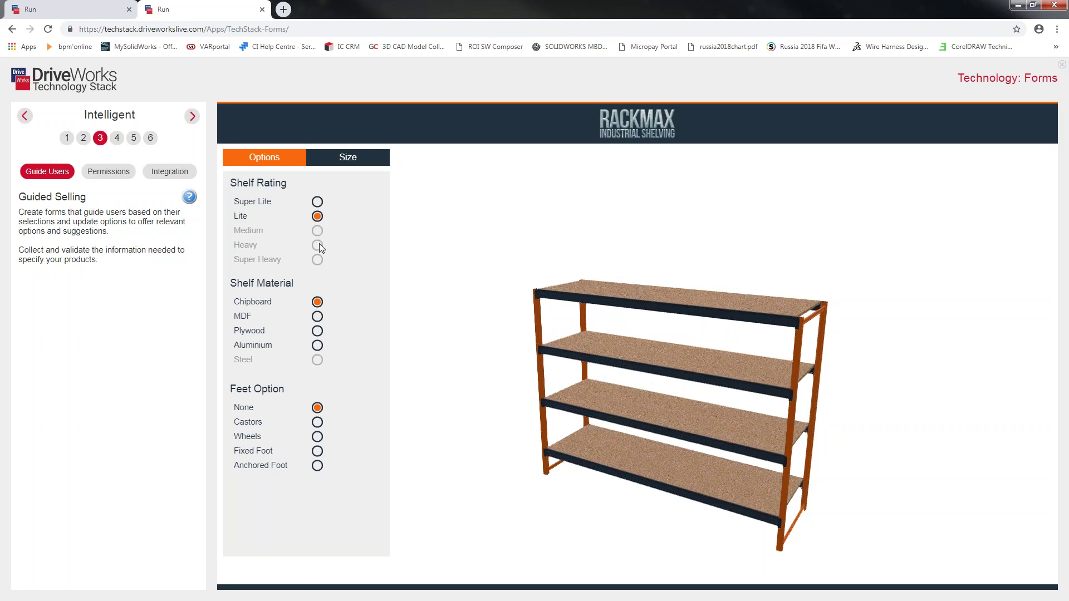
{"action": "left_click", "coordinate": [318, 345]}
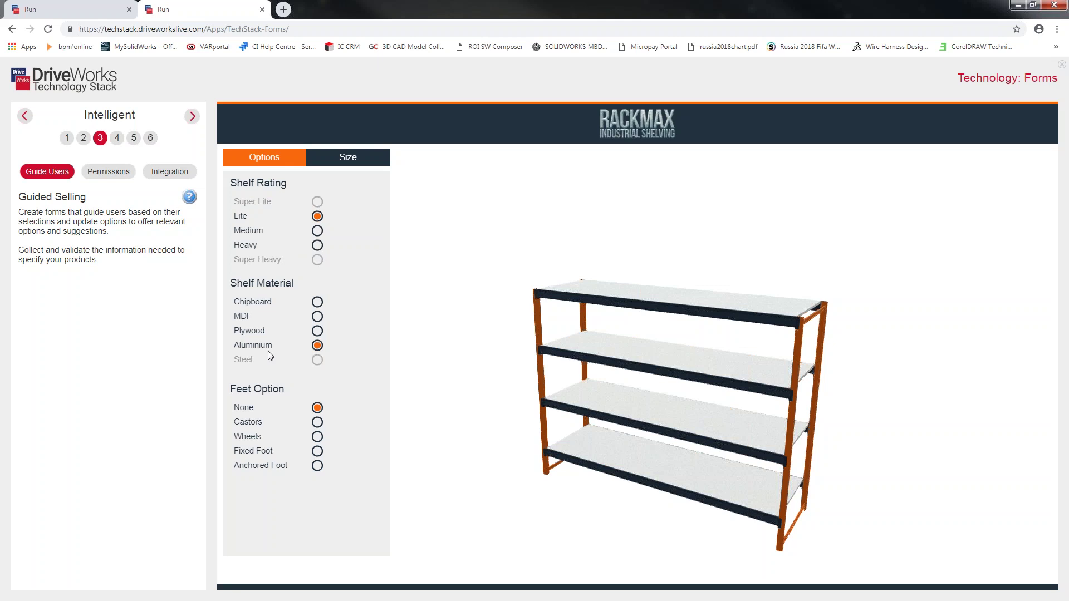
{"action": "left_click", "coordinate": [317, 247]}
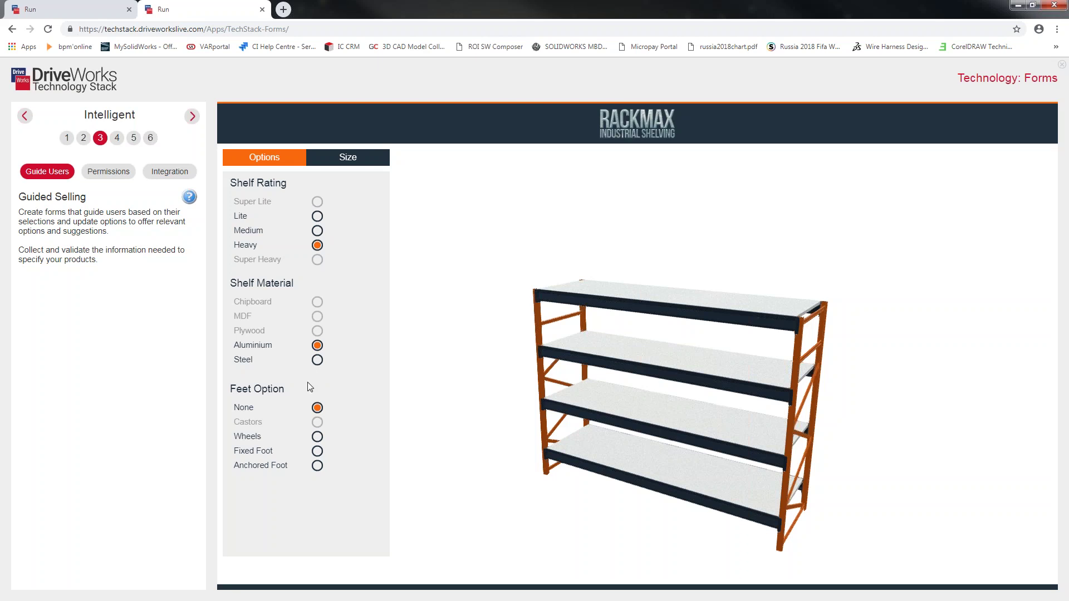
{"action": "left_click", "coordinate": [317, 436]}
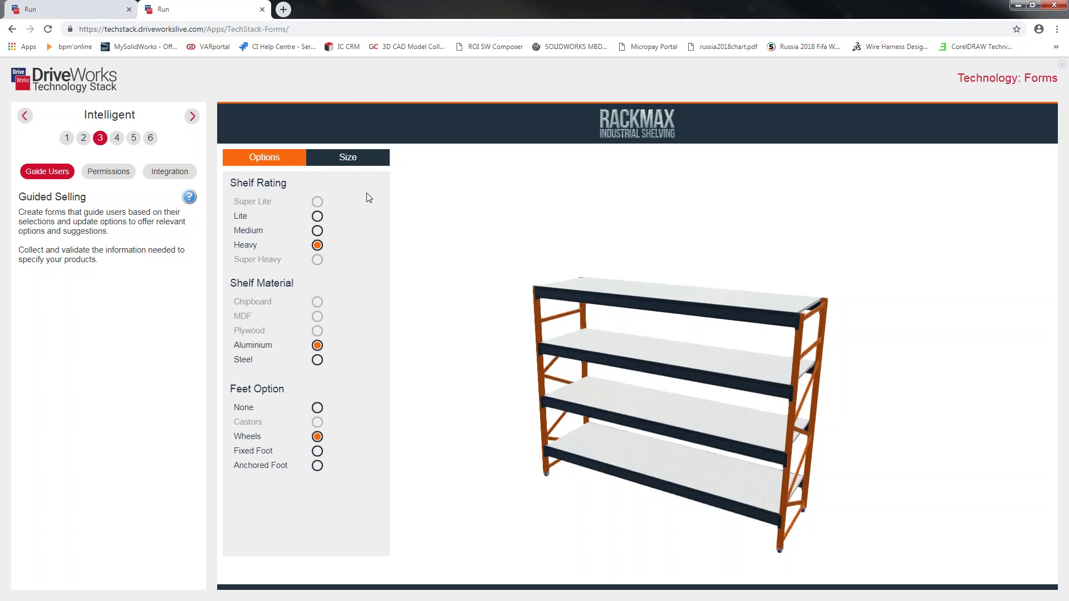
{"action": "left_click", "coordinate": [363, 158]}
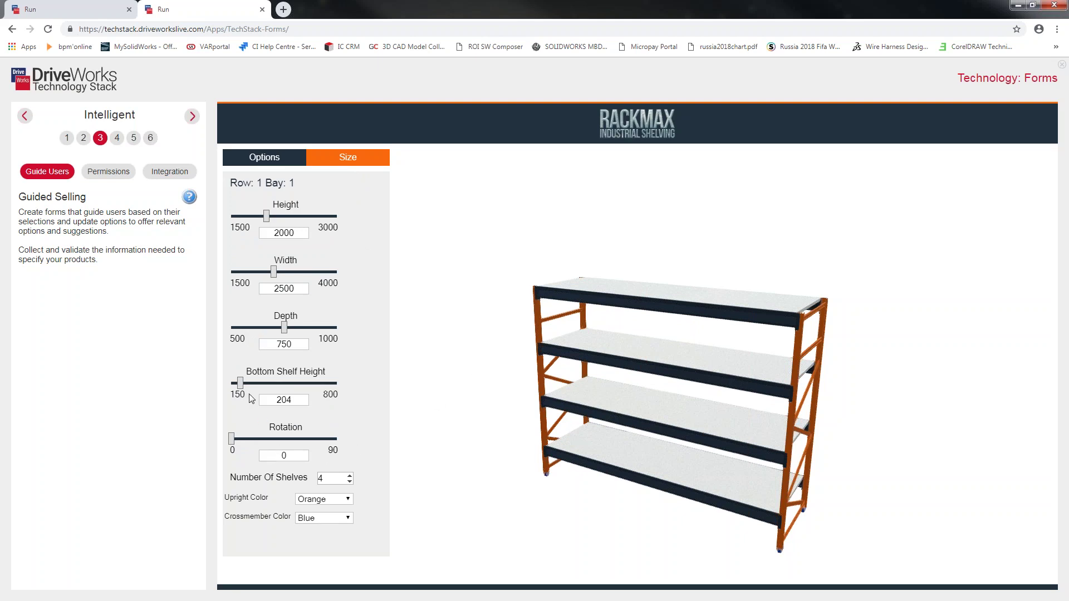
Set the Bottom Shelf Height slider to 386 and the Height slider to 2389.
{"action": "left_click_drag", "start_coordinate": [241, 385], "coordinate": [272, 390]}
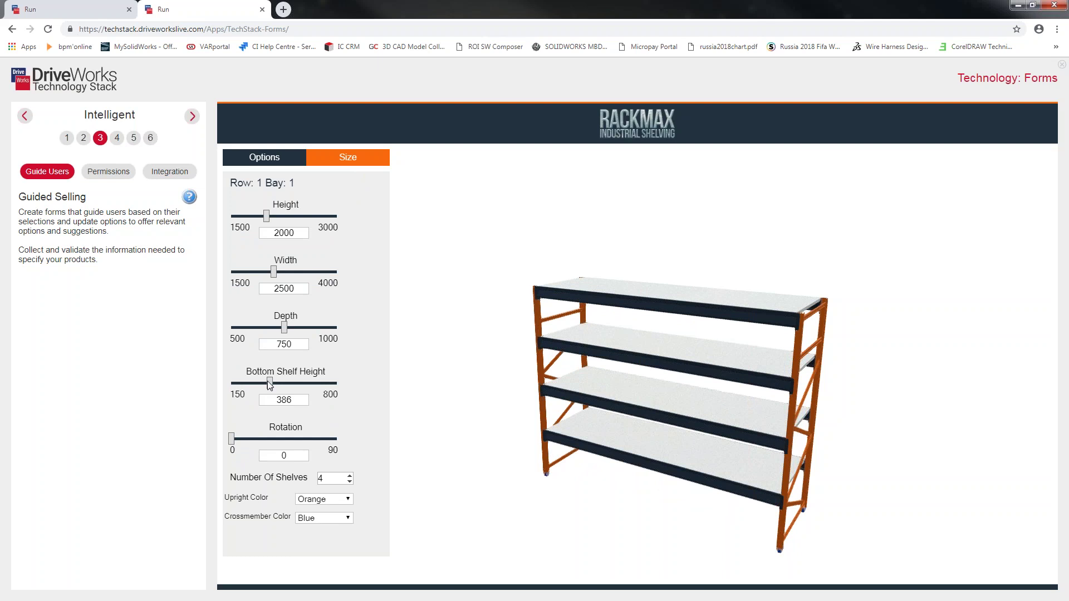
{"action": "left_click_drag", "start_coordinate": [267, 216], "coordinate": [295, 221]}
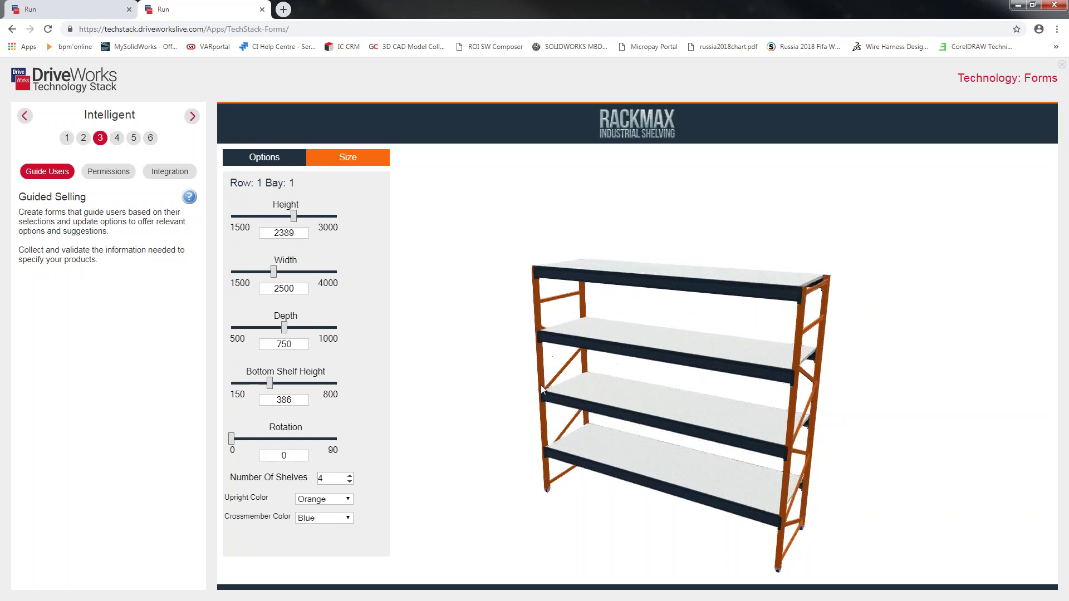
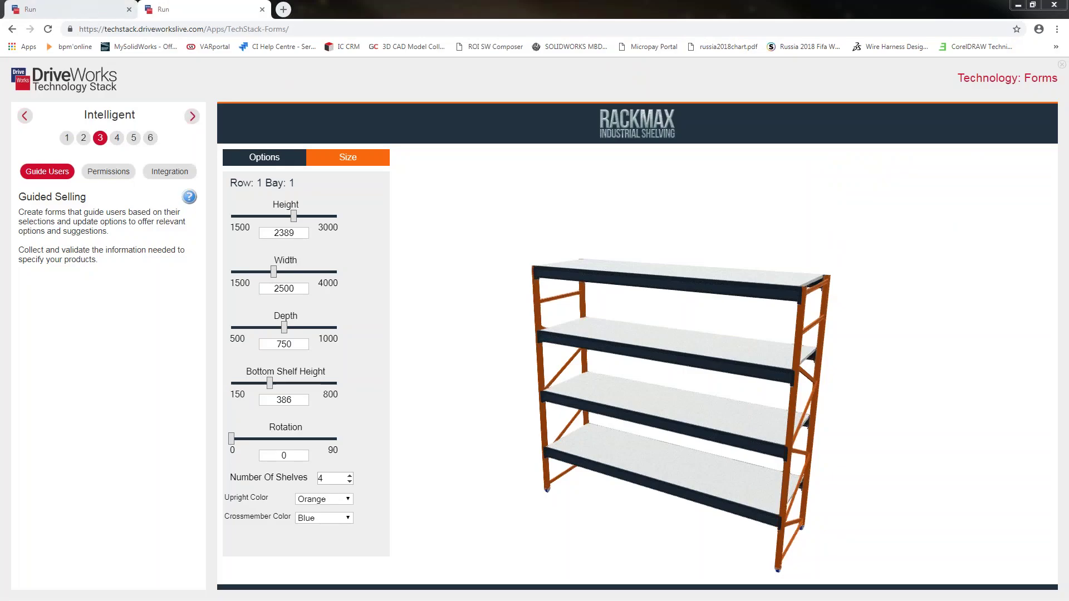
Show the Electrical Enclosure 10253 order, step the gallery back to its first image, and scroll to the Documents table.
{"action": "key", "text": "alt+Tab"}
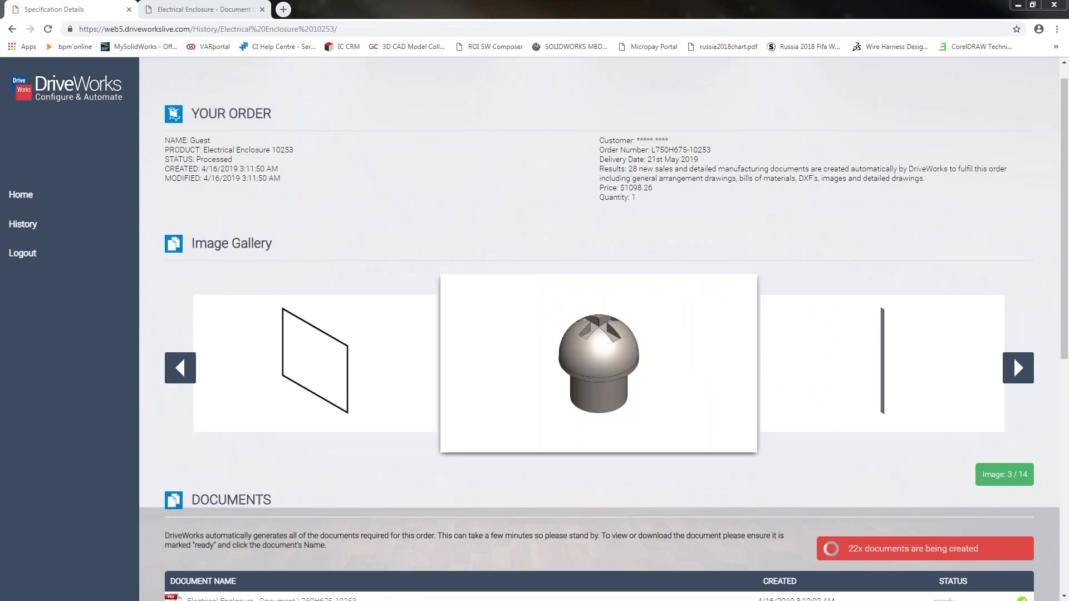
{"action": "scroll", "coordinate": [797, 274], "scroll_direction": "down", "scroll_amount": 4}
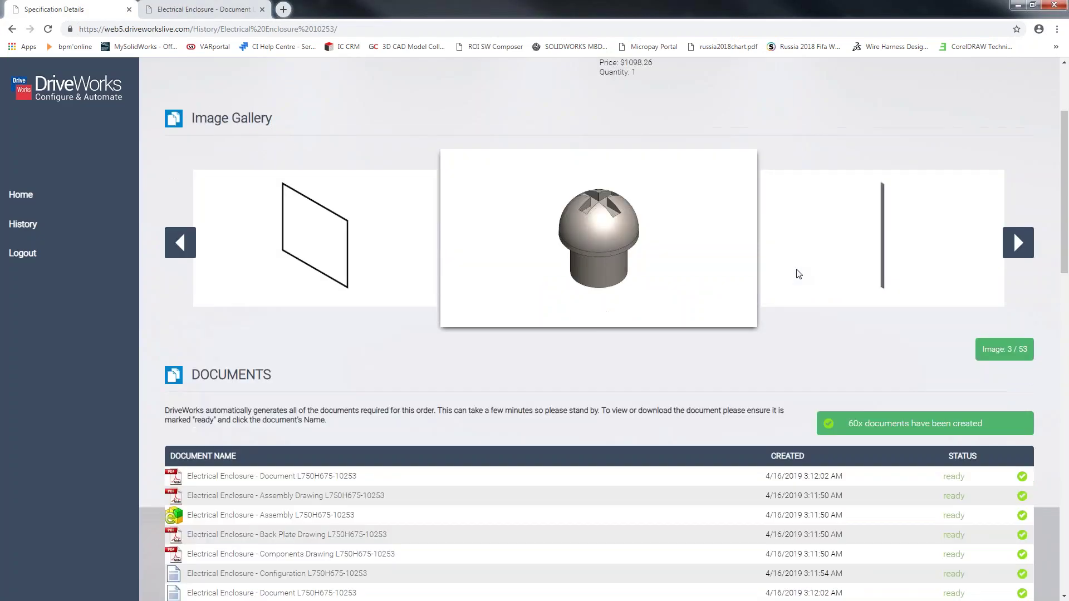
{"action": "scroll", "coordinate": [797, 274], "scroll_direction": "down", "scroll_amount": 4}
{"action": "scroll", "coordinate": [793, 298], "scroll_direction": "up", "scroll_amount": 8}
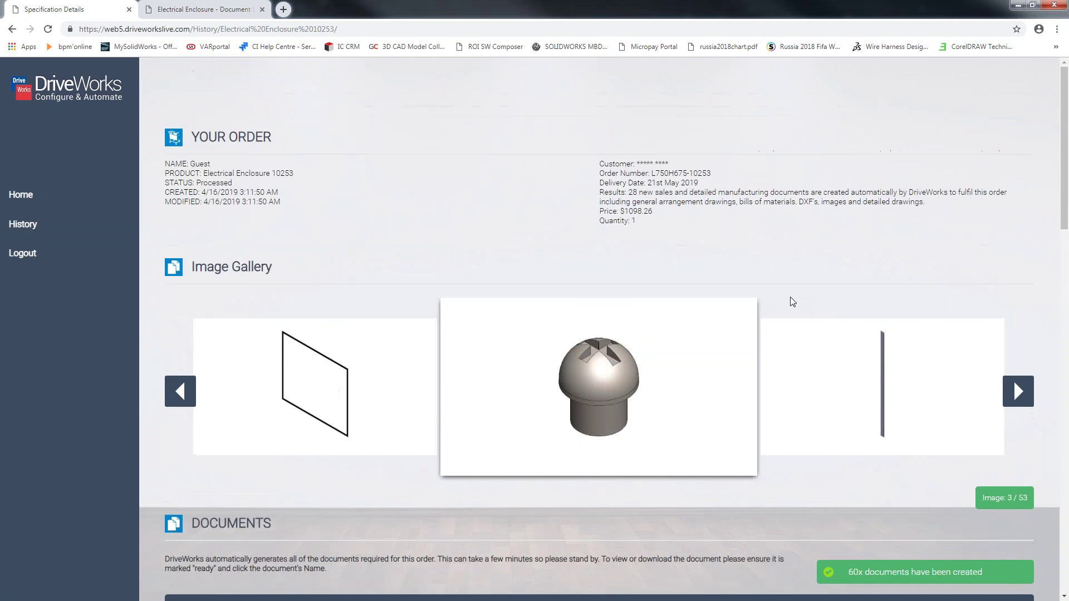
{"action": "left_click", "coordinate": [194, 396]}
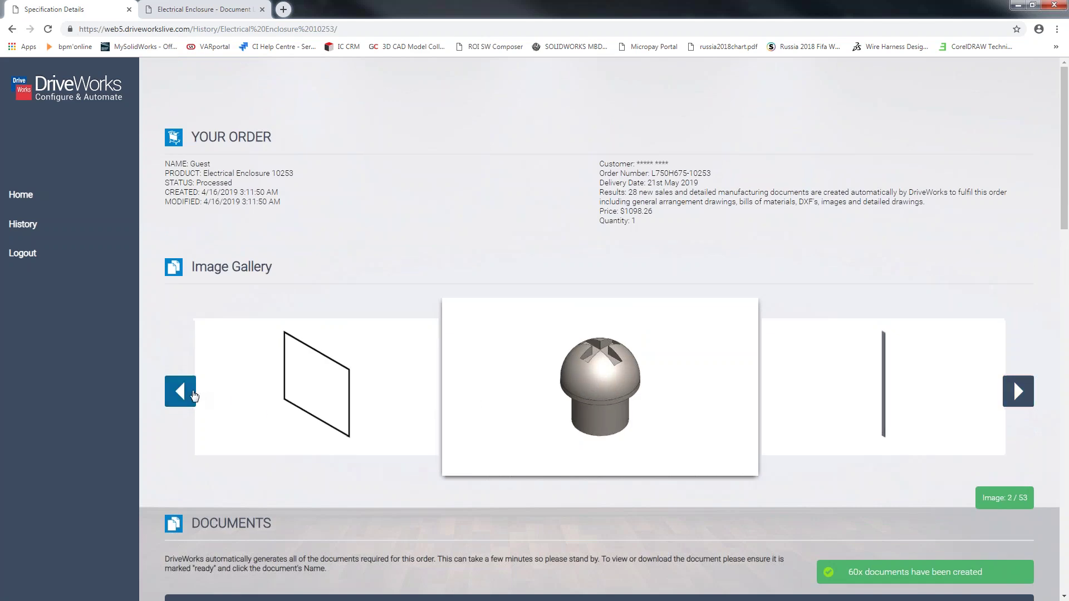
{"action": "left_click", "coordinate": [195, 396]}
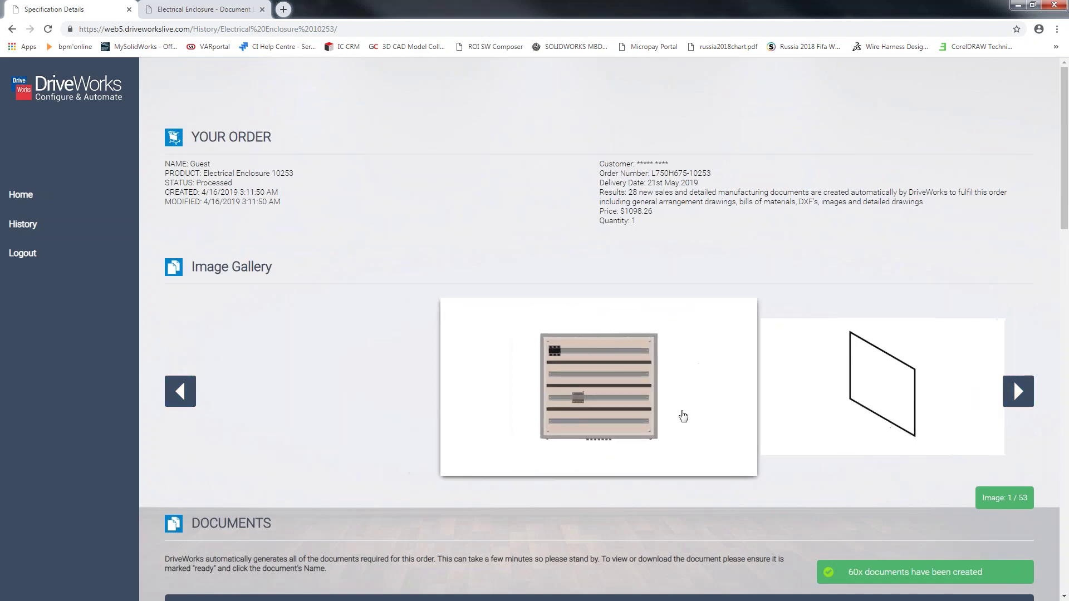
{"action": "scroll", "coordinate": [668, 401], "scroll_direction": "down", "scroll_amount": 5}
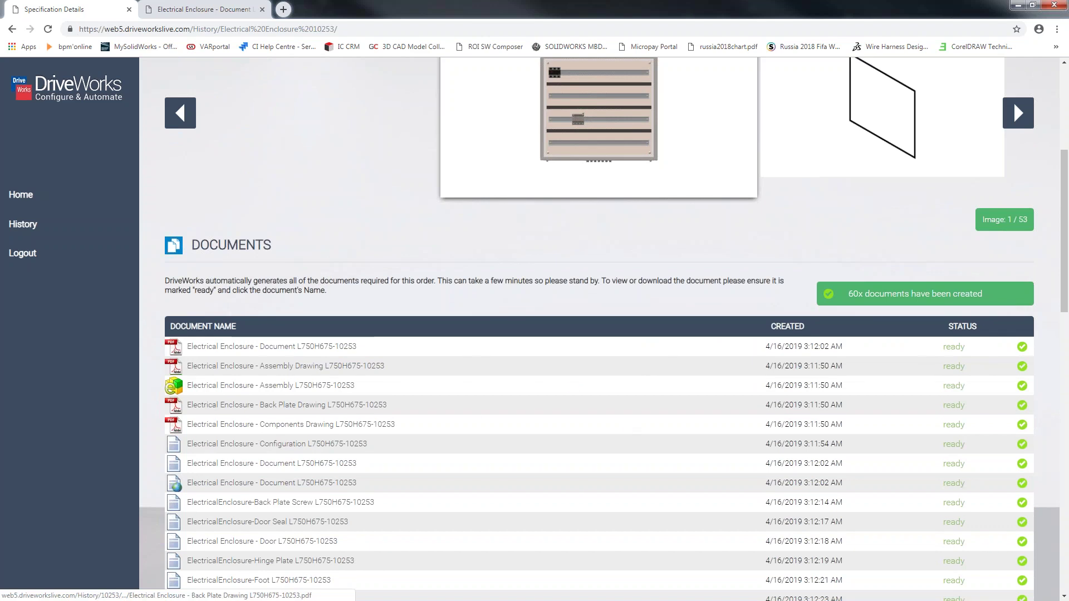
{"action": "scroll", "coordinate": [470, 417], "scroll_direction": "down", "scroll_amount": 4}
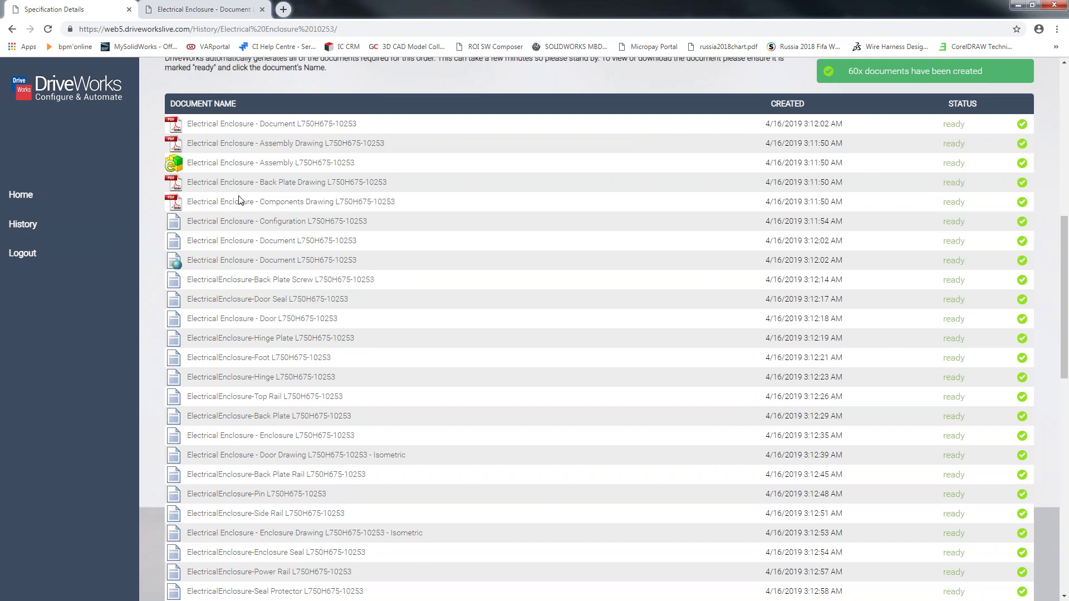
Review the ELENC-L750H675-10253 assembly drawing PDF, then return to the order's Specification Details page.
{"action": "left_click", "coordinate": [243, 146]}
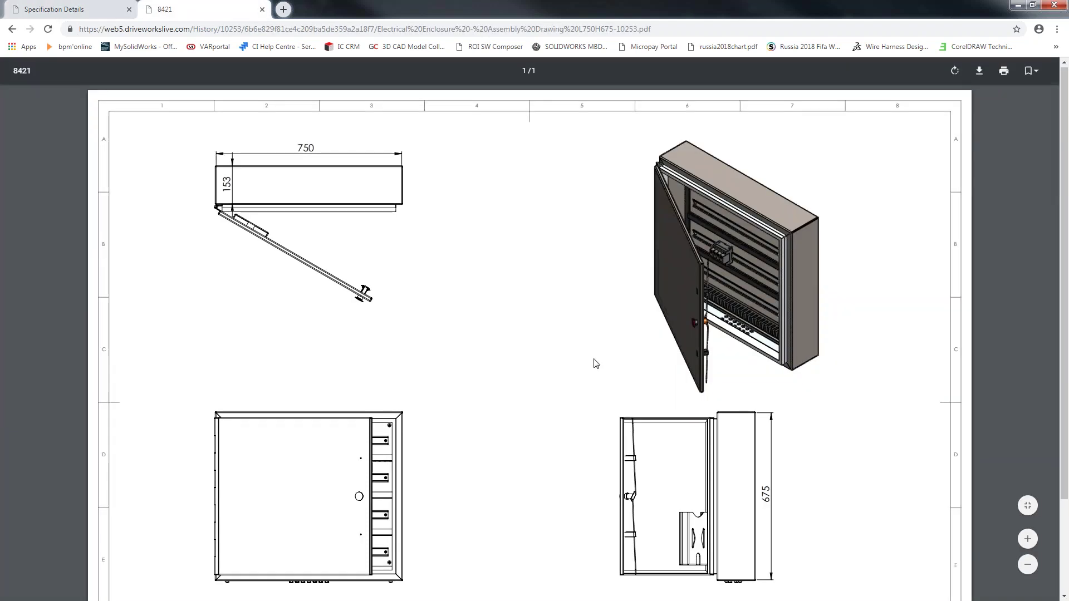
{"action": "scroll", "coordinate": [594, 363], "scroll_direction": "down", "scroll_amount": 2}
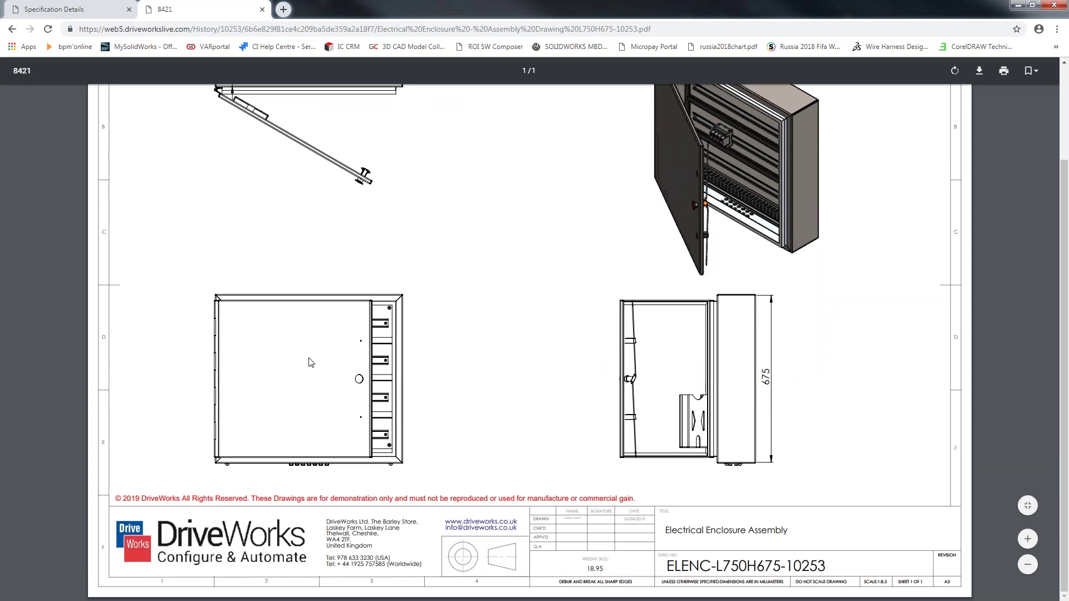
{"action": "scroll", "coordinate": [320, 334], "scroll_direction": "up", "scroll_amount": 2}
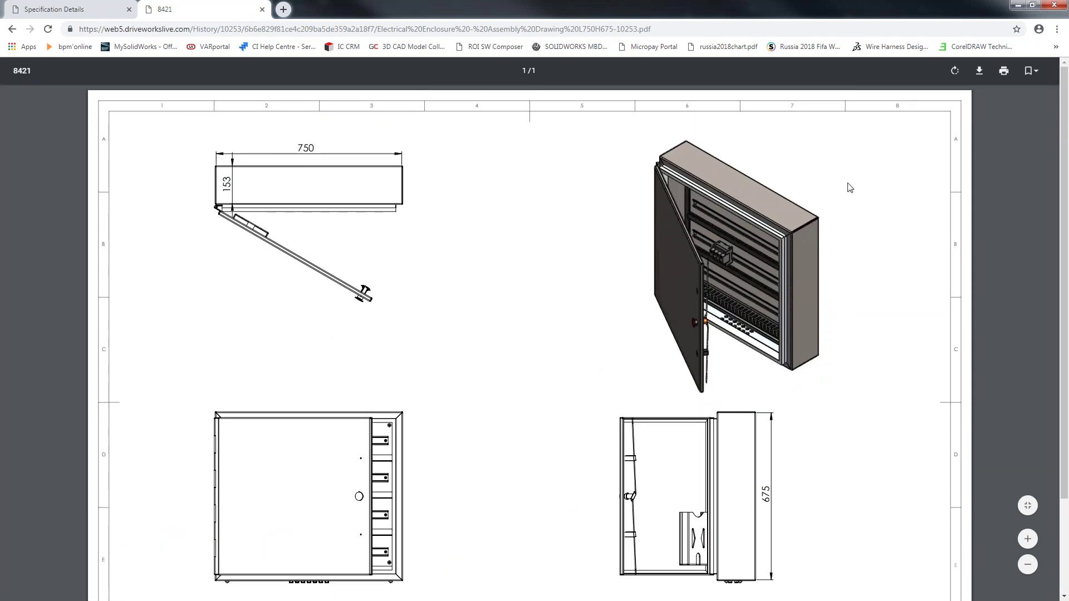
{"action": "scroll", "coordinate": [548, 410], "scroll_direction": "down", "scroll_amount": 2}
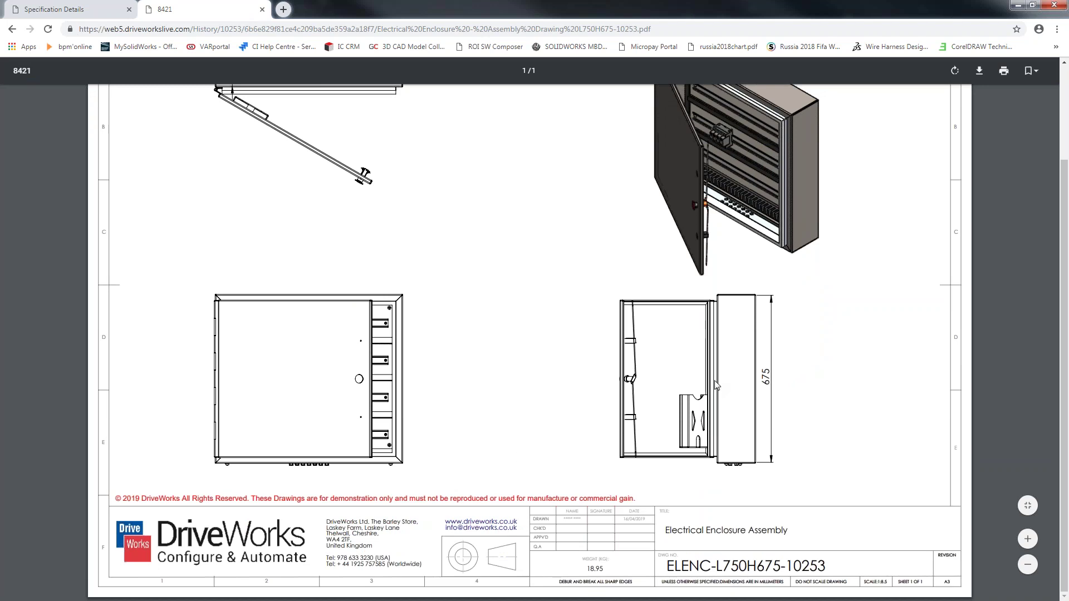
{"action": "scroll", "coordinate": [667, 373], "scroll_direction": "up", "scroll_amount": 2}
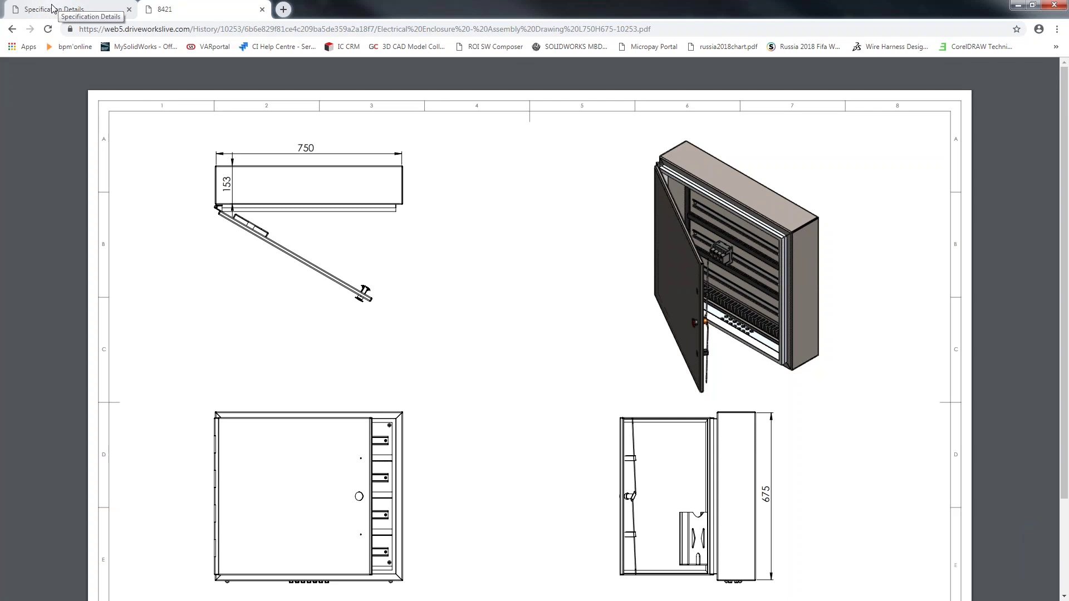
{"action": "left_click", "coordinate": [52, 8]}
{"action": "scroll", "coordinate": [1013, 278], "scroll_direction": "up", "scroll_amount": 9}
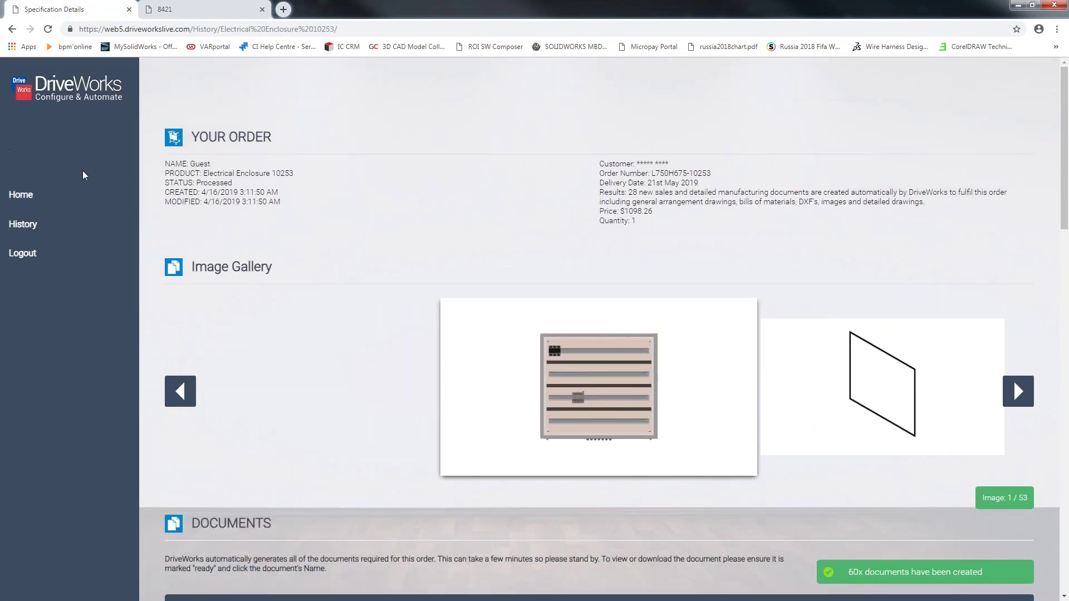
From Home, create a new Folding Door configuration.
{"action": "left_click", "coordinate": [40, 194]}
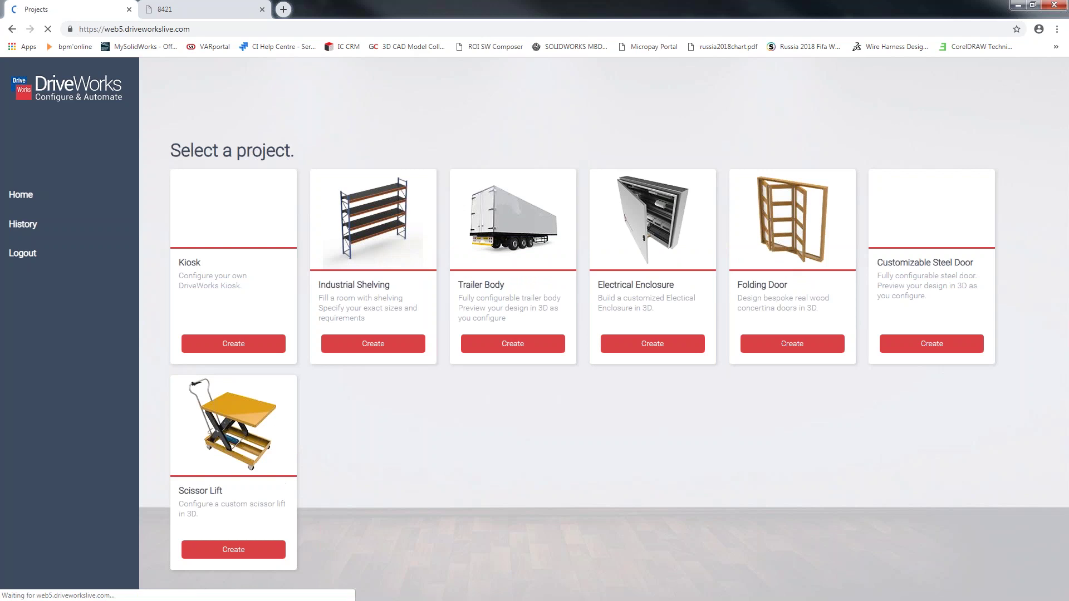
{"action": "left_click", "coordinate": [777, 353]}
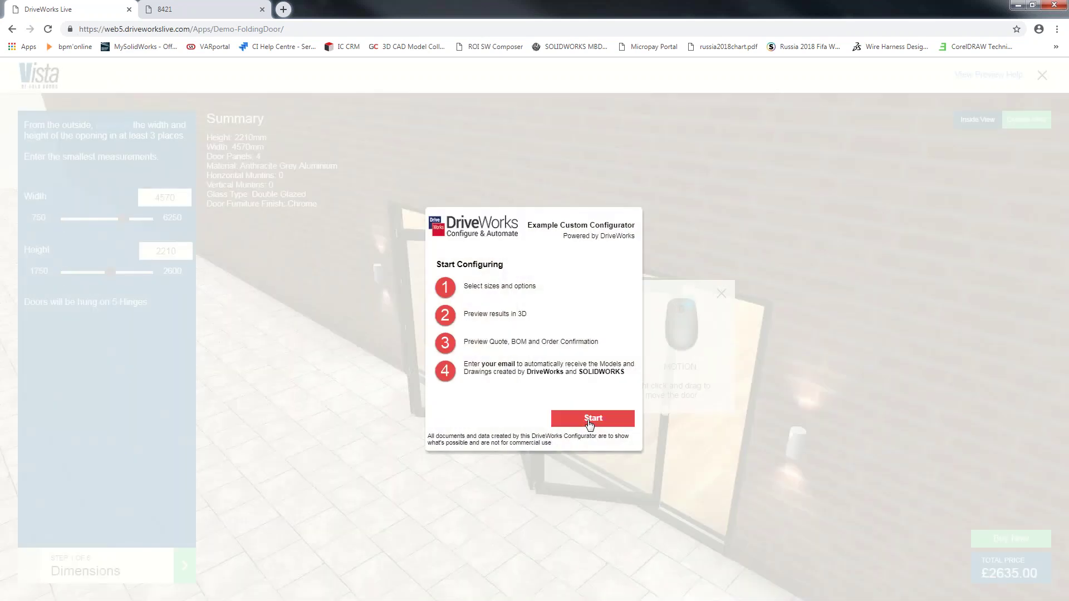
Dismiss the Start Configuring intro and mouse-controls help, and orbit to an oblique view.
{"action": "left_click", "coordinate": [590, 423]}
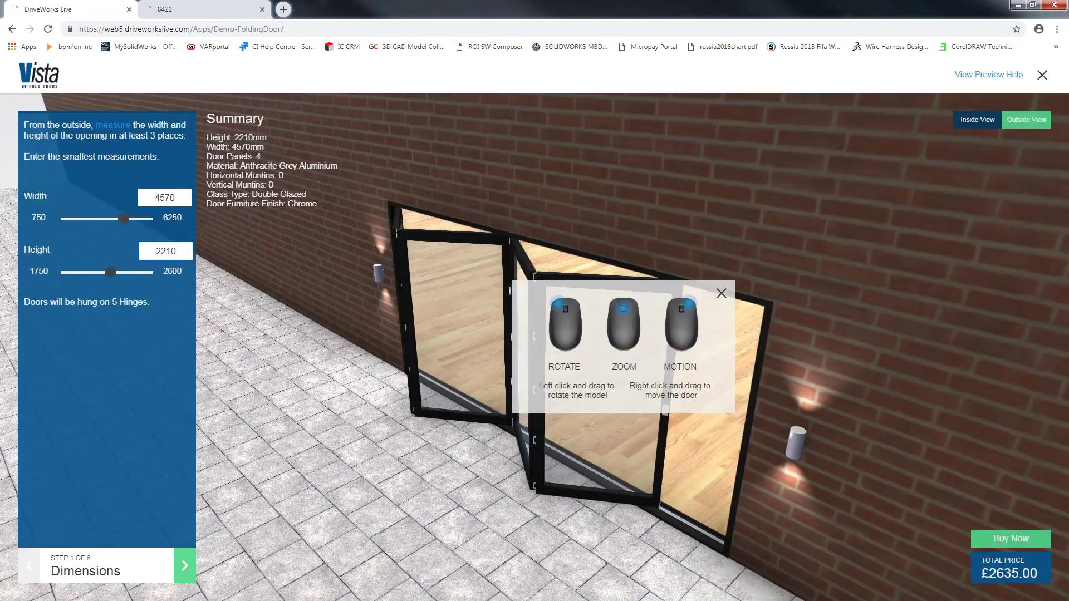
{"action": "left_click", "coordinate": [721, 293]}
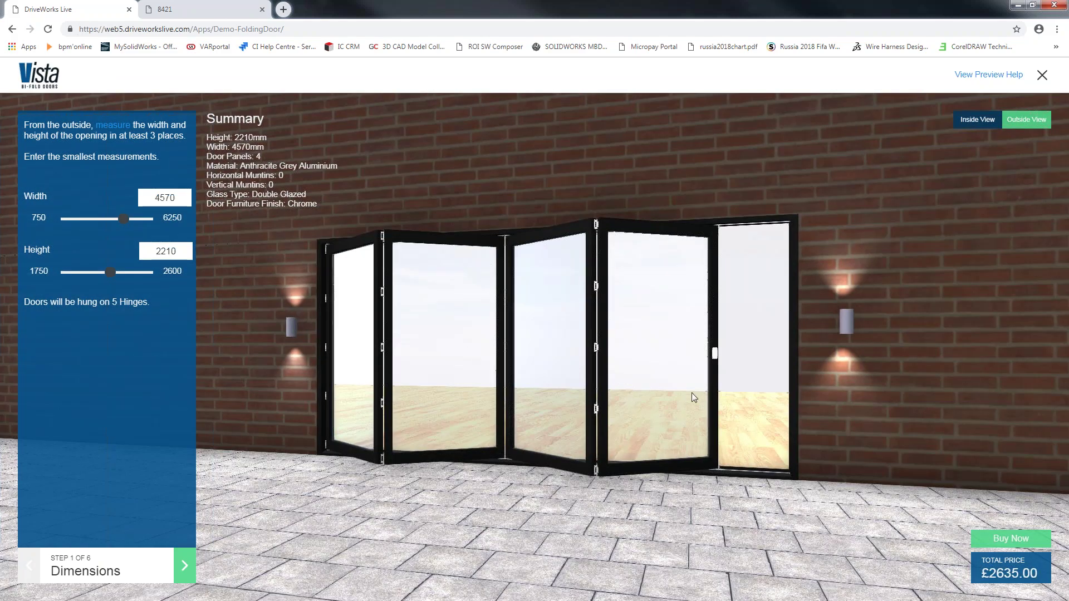
{"action": "mouse_move", "coordinate": [693, 398]}
{"action": "left_mouse_down"}
{"action": "mouse_move", "coordinate": [783, 403]}
{"action": "mouse_move", "coordinate": [695, 398]}
{"action": "left_mouse_up"}
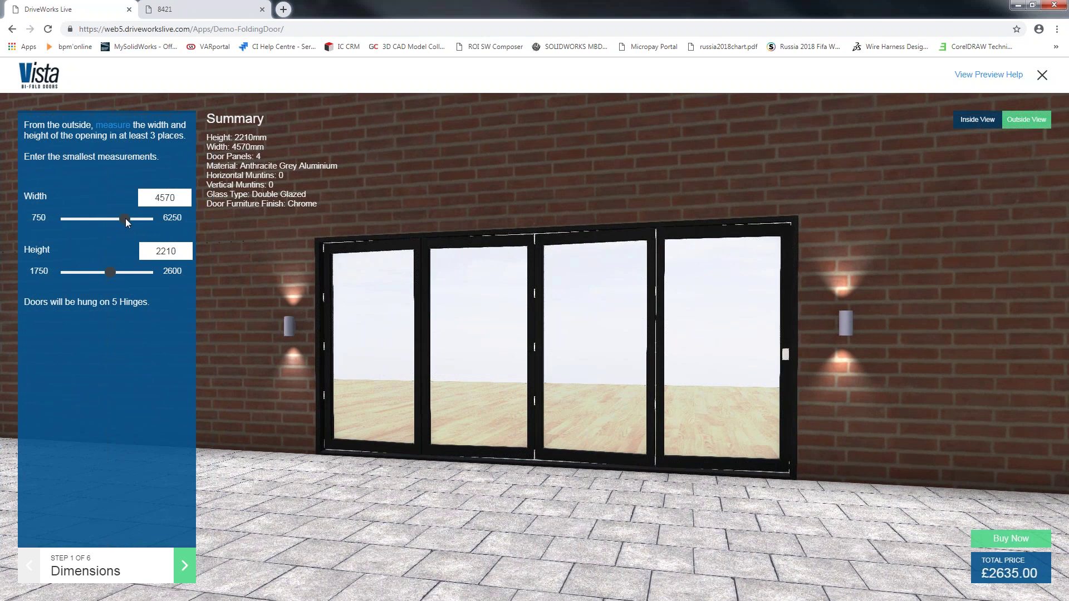
Set the door to 2631 mm wide by 2057 mm high, checking inside and outside views.
{"action": "left_click_drag", "start_coordinate": [125, 218], "coordinate": [92, 221]}
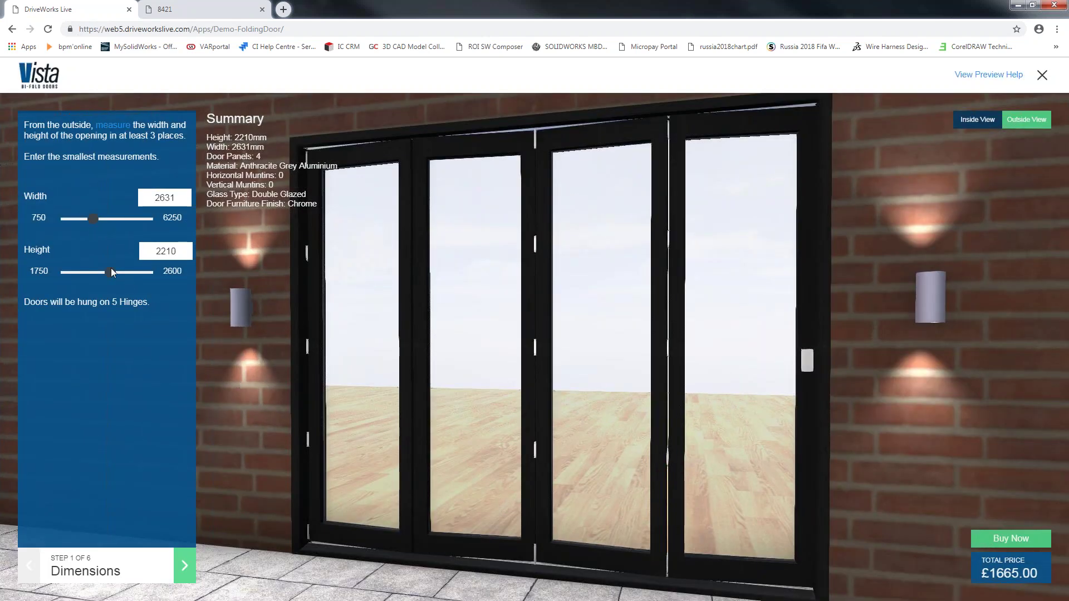
{"action": "left_click_drag", "start_coordinate": [111, 272], "coordinate": [96, 273]}
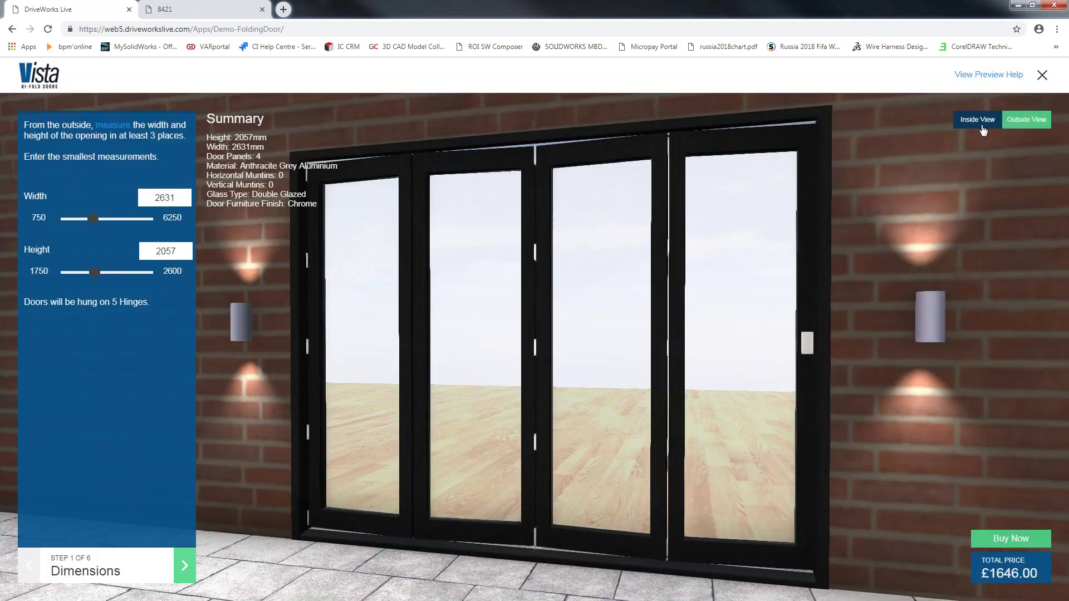
{"action": "left_click", "coordinate": [983, 129]}
{"action": "left_click", "coordinate": [1027, 122]}
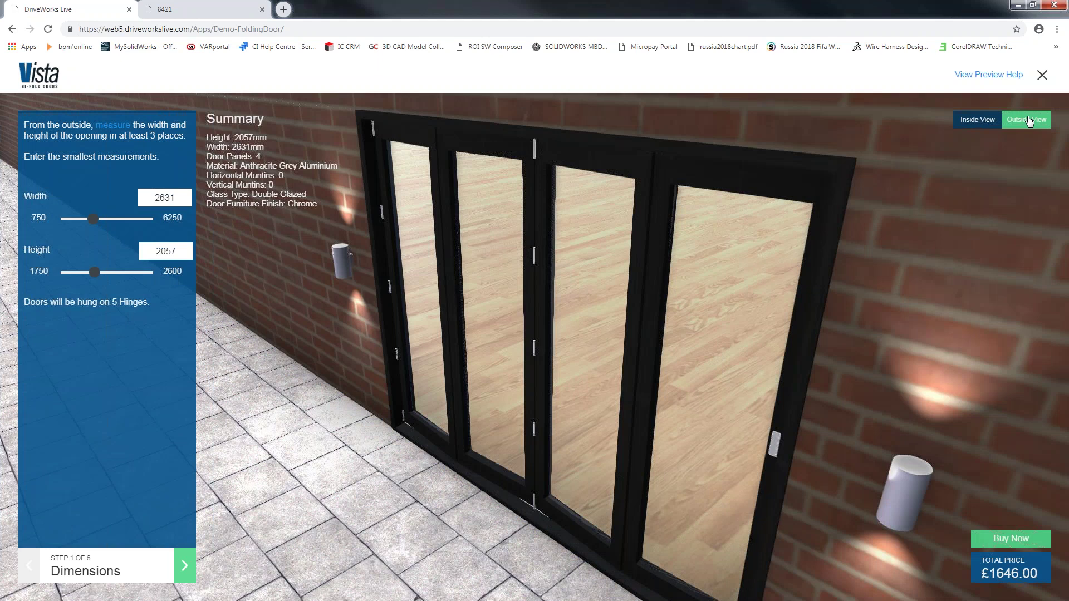
{"action": "left_click", "coordinate": [184, 564]}
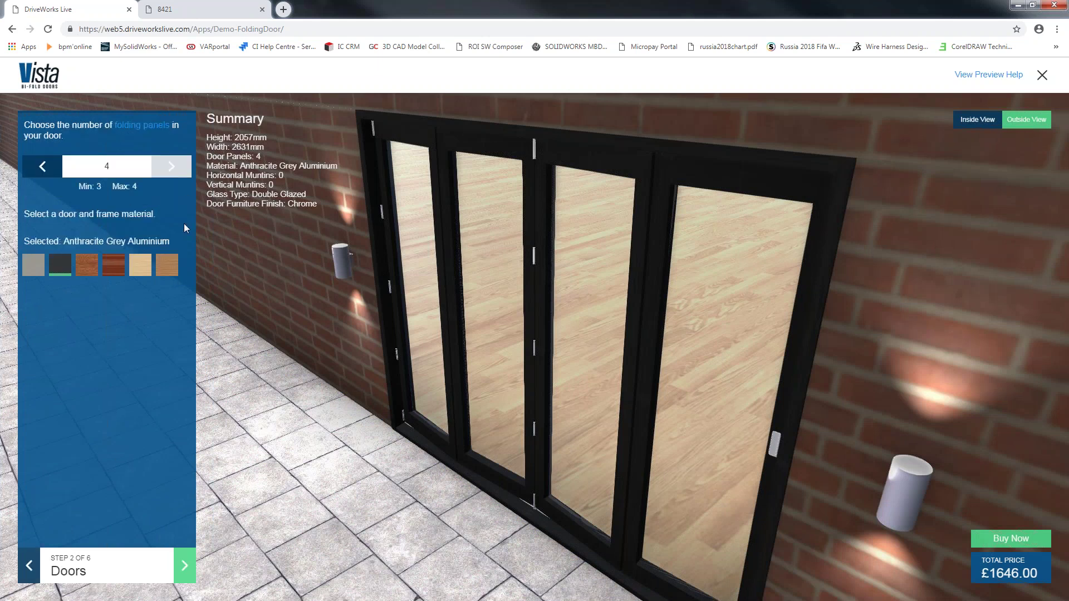
Make the door frames maple and add one horizontal muntin.
{"action": "left_click", "coordinate": [134, 270]}
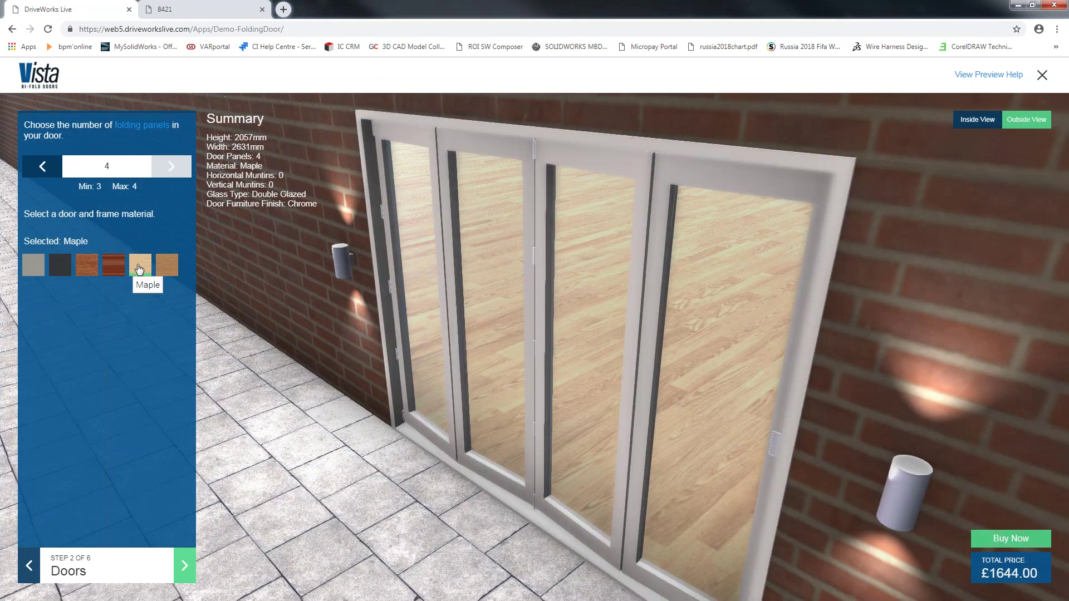
{"action": "left_click", "coordinate": [188, 569]}
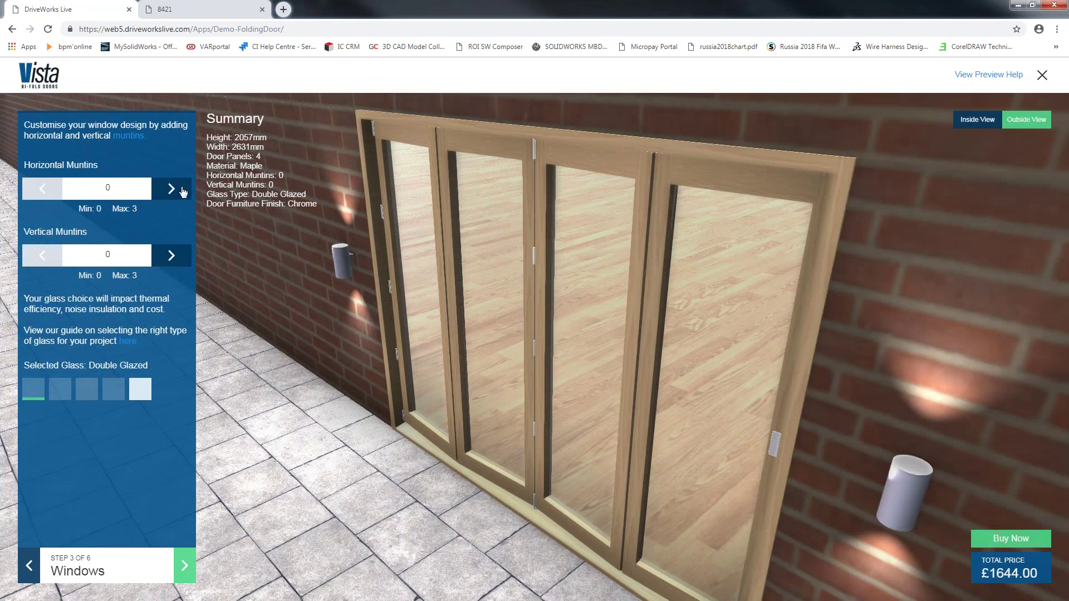
{"action": "left_click", "coordinate": [182, 191]}
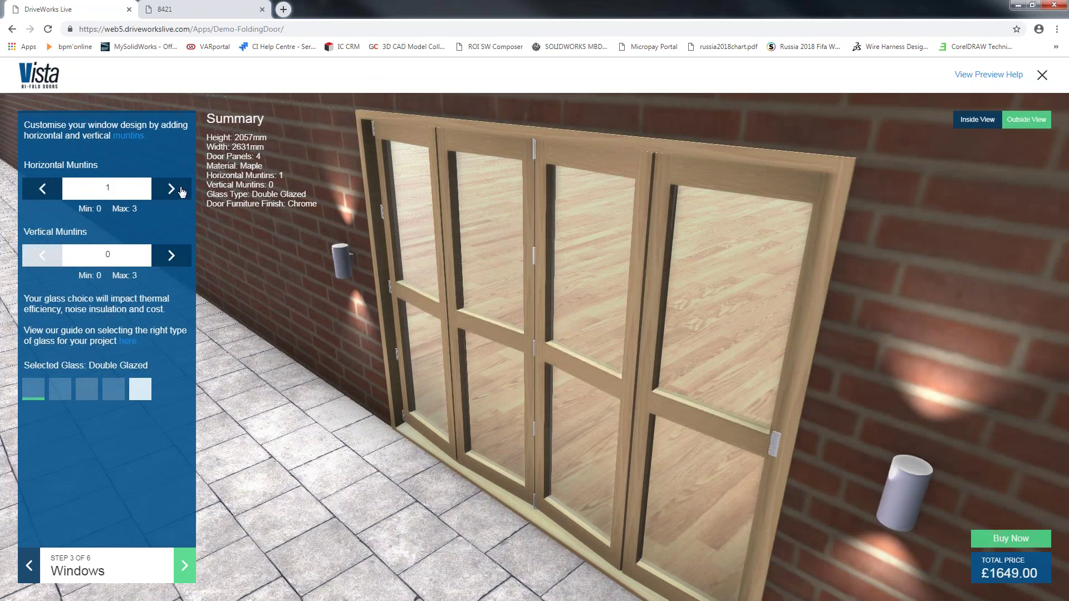
Fold and unfold the door panels twice, then choose Low-e Frosted glass.
{"action": "left_click", "coordinate": [540, 368]}
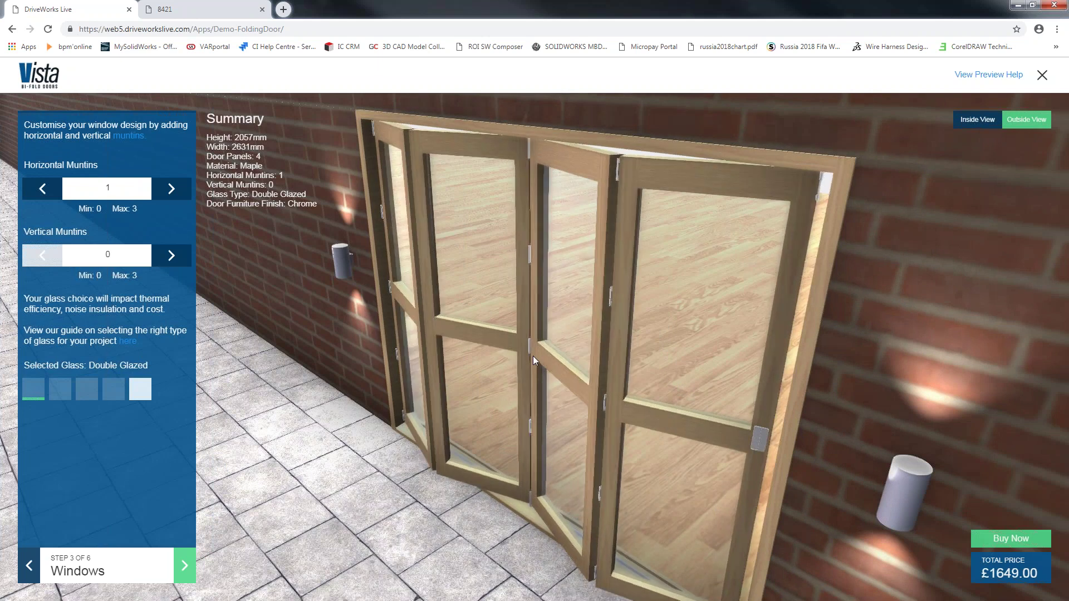
{"action": "left_click", "coordinate": [368, 366]}
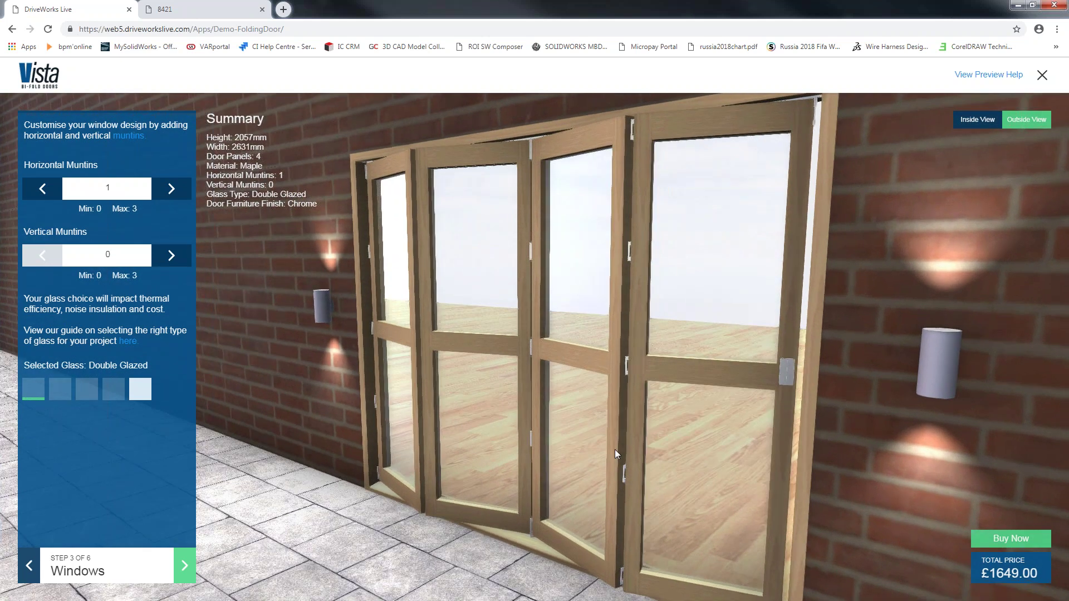
{"action": "left_click", "coordinate": [661, 392]}
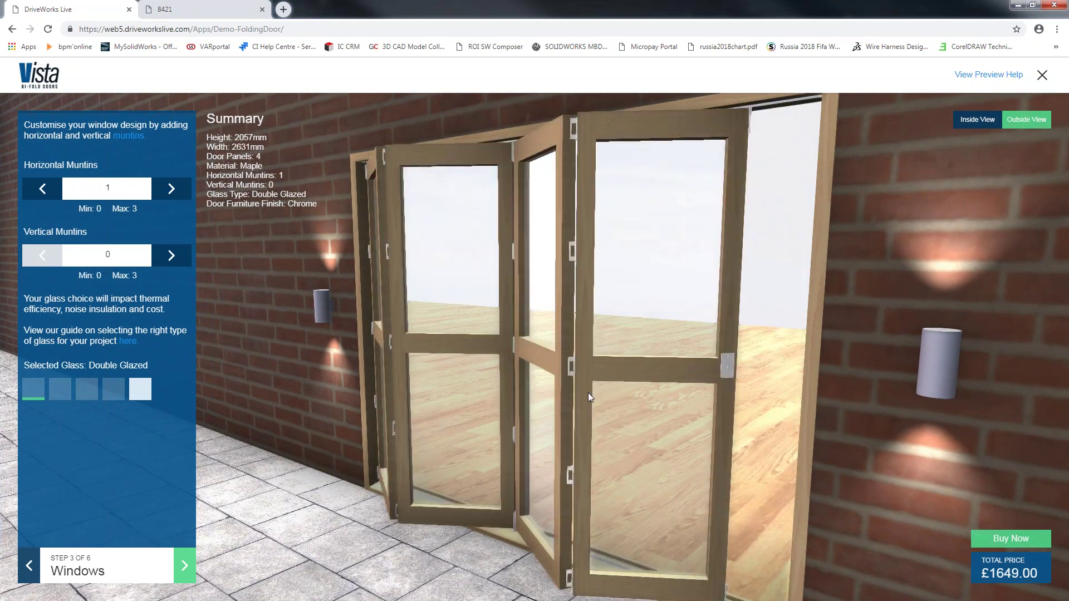
{"action": "left_click", "coordinate": [587, 461]}
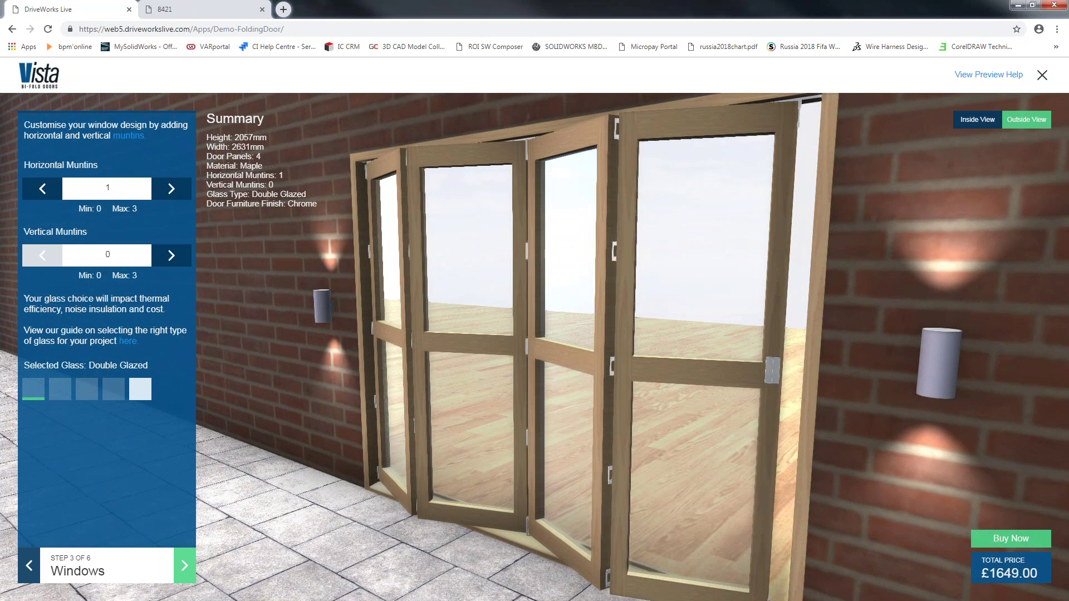
{"action": "left_click", "coordinate": [143, 395]}
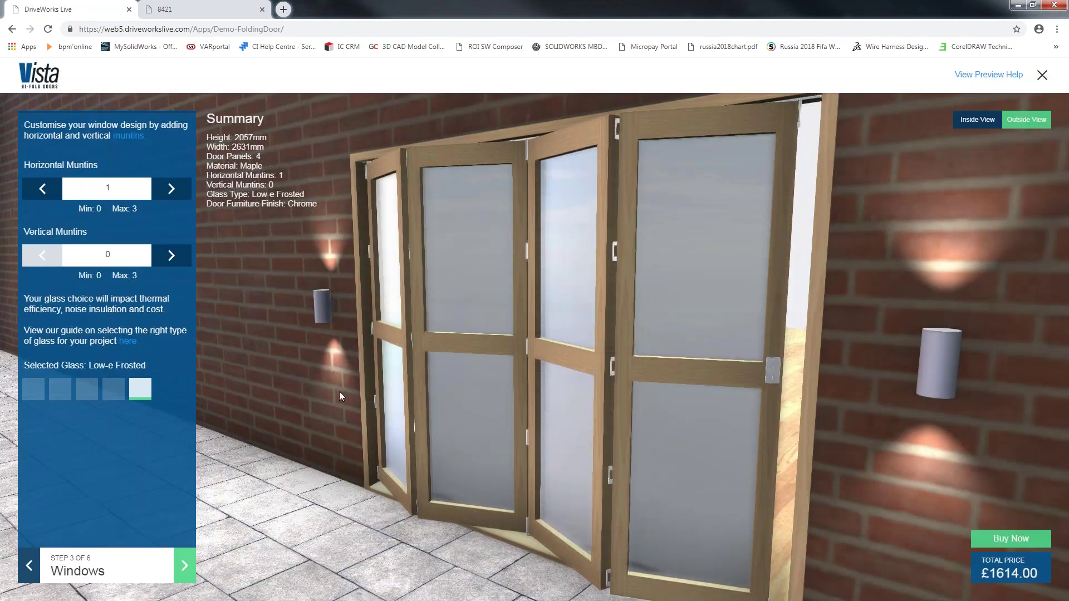
Switch to Tempered glass and a Steel finish, reaching the Details step at £1649.00.
{"action": "left_click", "coordinate": [61, 389]}
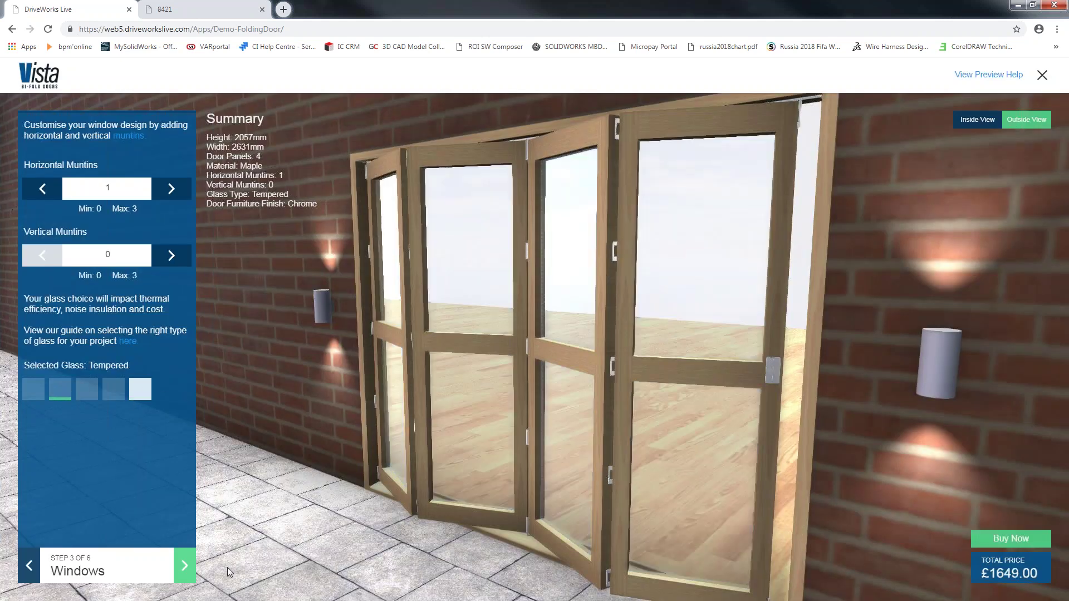
{"action": "left_click", "coordinate": [184, 564]}
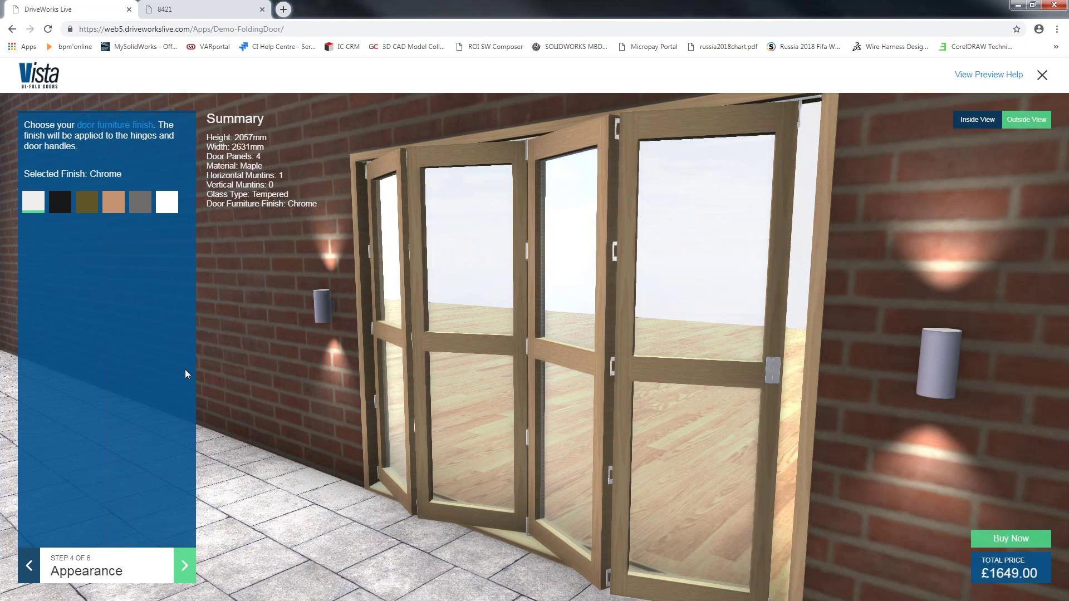
{"action": "left_click", "coordinate": [185, 568]}
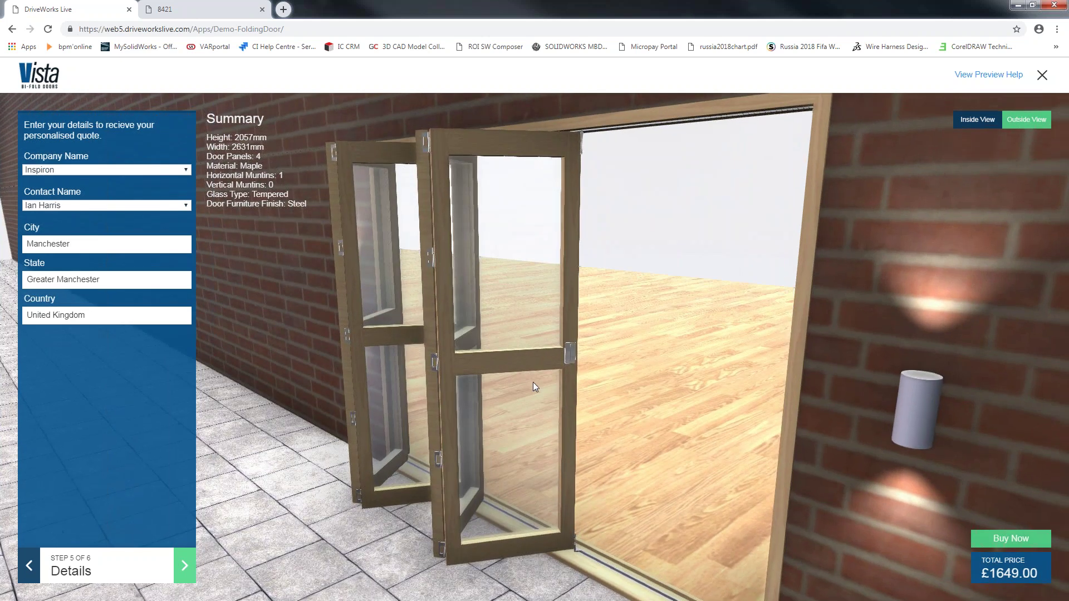
{"action": "left_click_drag", "start_coordinate": [532, 382], "coordinate": [587, 300]}
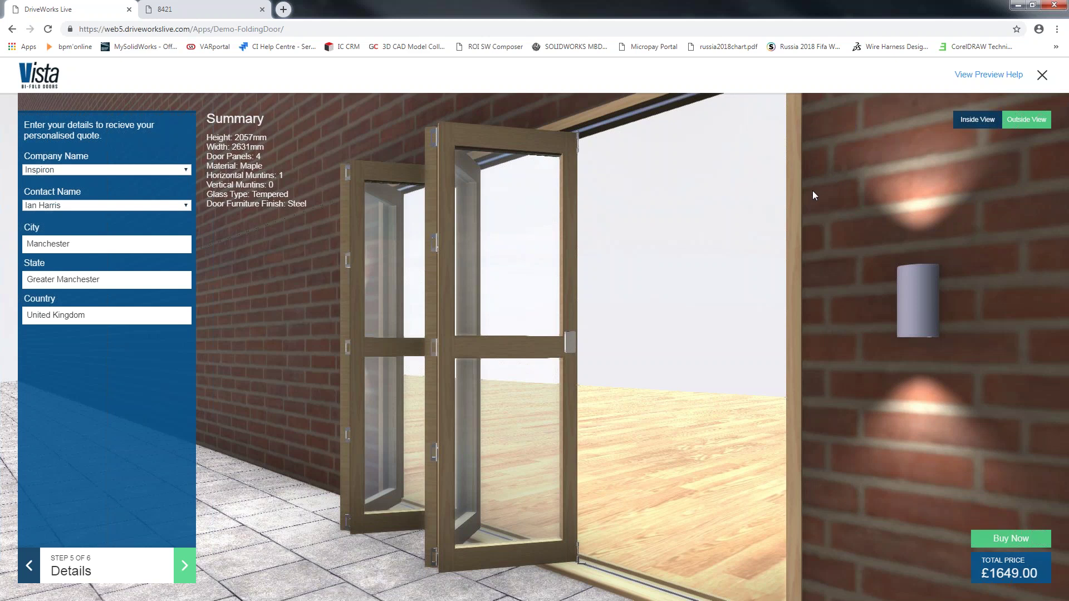